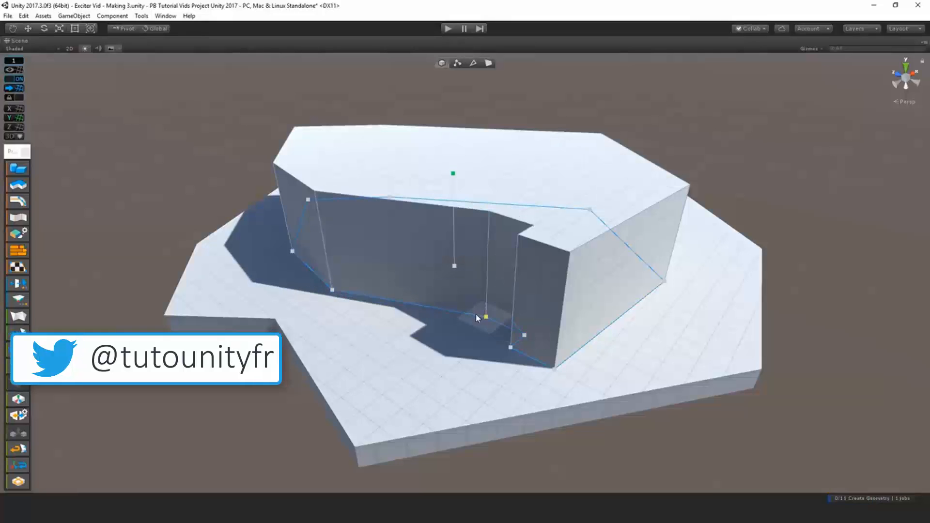
Start a new Stair shape beside the raised platform and set its curvature to 180
{"action": "left_click", "coordinate": [215, 147]}
{"action": "left_click", "coordinate": [18, 169]}
{"action": "left_click", "coordinate": [136, 178]}
{"action": "left_click", "coordinate": [139, 199]}
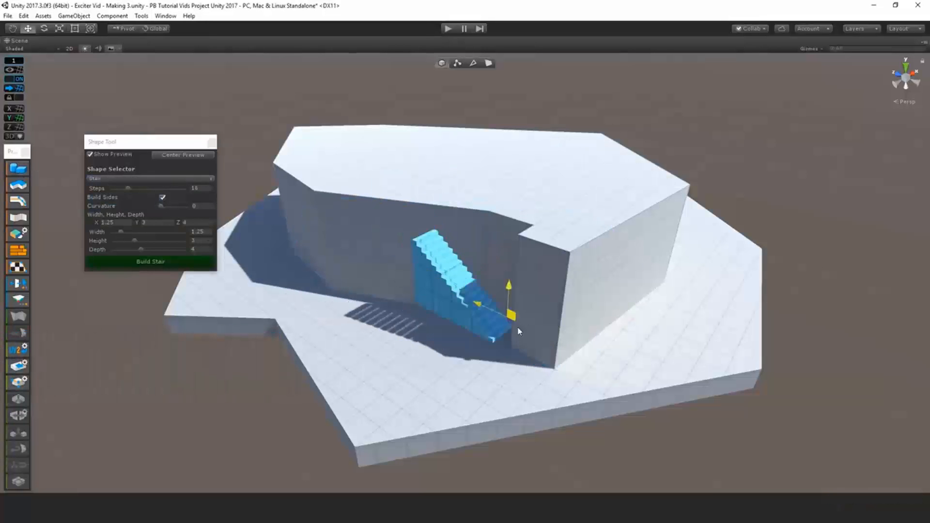
{"action": "type", "text": "180"}
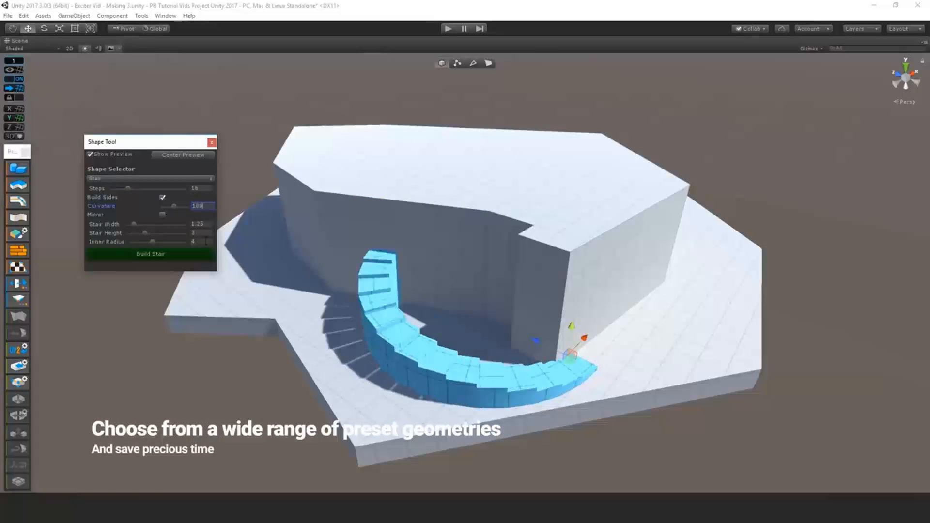
Set the curved stair's inner radius to 1 and stair height to 5, and increase its number of steps
{"action": "left_click", "coordinate": [196, 242]}
{"action": "type", "text": "1"}
{"action": "left_click", "coordinate": [196, 233]}
{"action": "type", "text": "5"}
{"action": "mouse_move", "coordinate": [128, 188]}
{"action": "left_mouse_down"}
{"action": "mouse_move", "coordinate": [118, 188]}
{"action": "mouse_move", "coordinate": [146, 188]}
{"action": "left_mouse_up"}
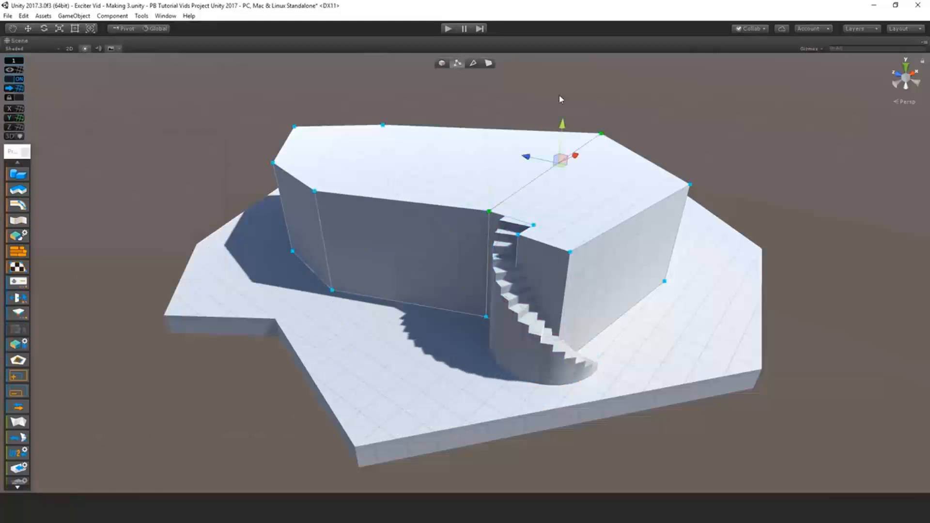
Tilt and raise the larger top face on the far side of the platform's dividing edge
{"action": "left_click", "coordinate": [488, 63]}
{"action": "left_click", "coordinate": [466, 146]}
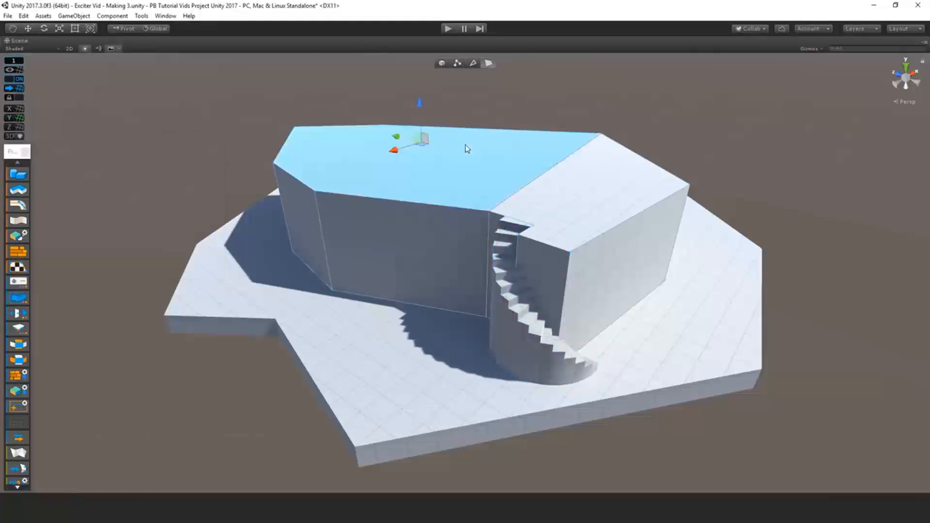
{"action": "key", "text": "e"}
{"action": "left_click_drag", "start_coordinate": [450, 128], "coordinate": [450, 145]}
{"action": "key", "text": "w"}
{"action": "left_click_drag", "start_coordinate": [425, 106], "coordinate": [427, 89]}
Extrude the tilted top face inward, sink the inset face, and inset it further to leave a small central face
{"action": "key", "text": "r"}
{"action": "mouse_move", "coordinate": [422, 123]}
{"action": "left_mouse_down", "text": "shift"}
{"action": "mouse_move", "coordinate": [398, 119]}
{"action": "mouse_move", "coordinate": [407, 130]}
{"action": "left_mouse_up", "text": "shift"}
{"action": "key", "text": "w"}
{"action": "left_click_drag", "start_coordinate": [406, 91], "coordinate": [407, 101]}
{"action": "key", "text": "r"}
{"action": "left_click_drag", "start_coordinate": [407, 140], "coordinate": [401, 143], "text": "shift"}
{"action": "left_click_drag", "start_coordinate": [397, 144], "coordinate": [388, 145], "text": "shift"}
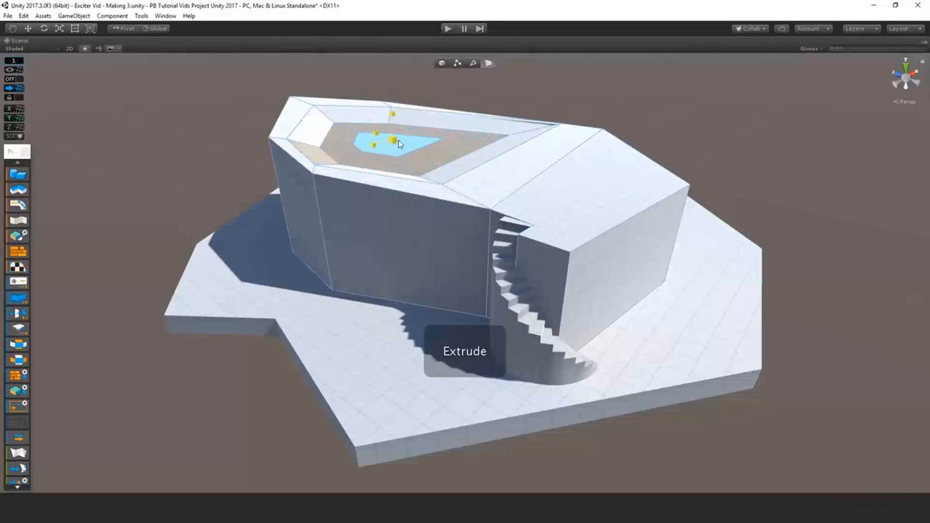
Shape the small central face into a two-tiered tapered hill by moving, scaling and rotating it upward
{"action": "key", "text": "w"}
{"action": "mouse_move", "coordinate": [393, 107]}
{"action": "left_mouse_down"}
{"action": "mouse_move", "coordinate": [391, 70]}
{"action": "mouse_move", "coordinate": [393, 103]}
{"action": "mouse_move", "coordinate": [417, 108]}
{"action": "mouse_move", "coordinate": [393, 109]}
{"action": "left_mouse_up"}
{"action": "key", "text": "r"}
{"action": "key", "text": "e"}
{"action": "key", "text": "r"}
{"action": "key", "text": "w"}
{"action": "left_click_drag", "start_coordinate": [393, 73], "coordinate": [399, 52]}
Select the ring of faces around the hill's base and apply the blue vertex color
{"action": "left_click", "coordinate": [461, 149]}
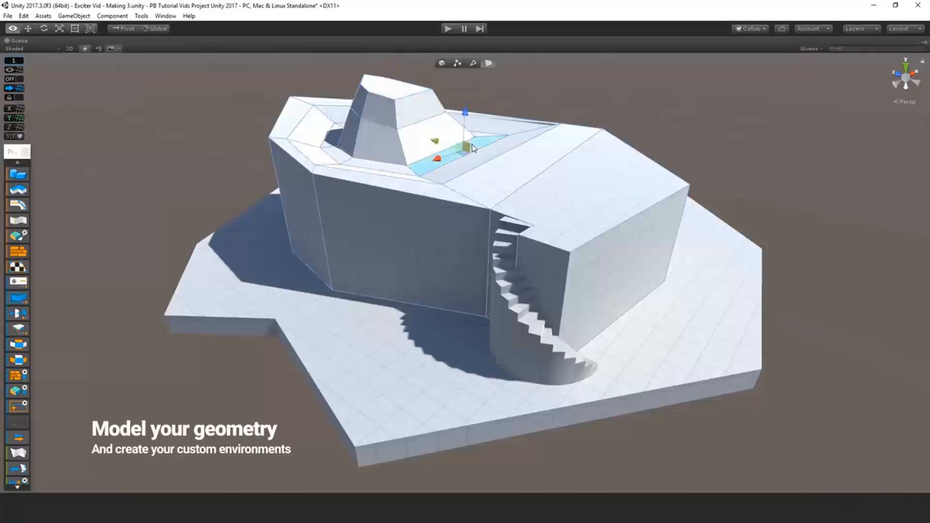
{"action": "double_click", "coordinate": [461, 149], "text": "shift"}
{"action": "left_click", "coordinate": [18, 237]}
{"action": "left_click", "coordinate": [101, 284]}
Apply the Kelly Green vertex color to the basin's sloped faces and the platform's outer top faces
{"action": "double_click", "coordinate": [477, 158], "text": "shift"}
{"action": "left_click", "coordinate": [69, 318]}
{"action": "left_click", "coordinate": [519, 161]}
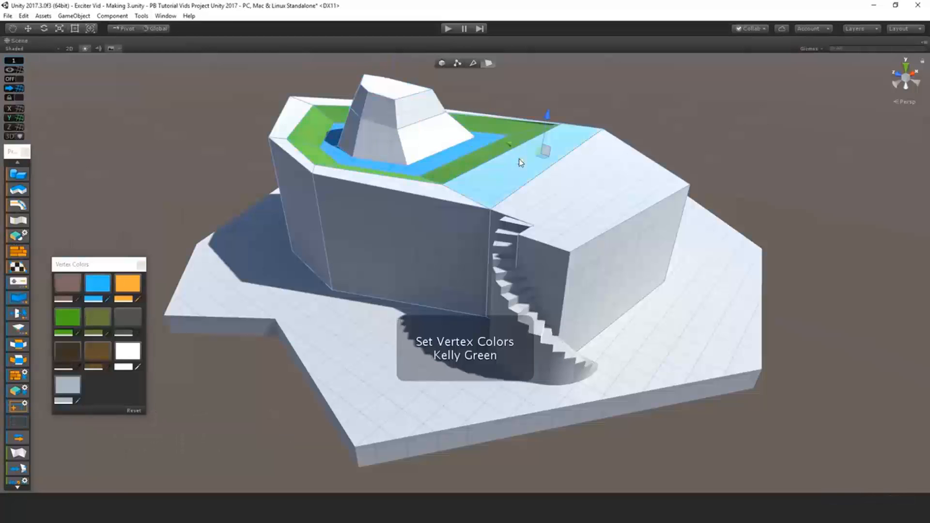
{"action": "double_click", "coordinate": [518, 161], "text": "shift"}
{"action": "left_click", "coordinate": [71, 318]}
Select the loop of platform side walls and apply the Davy's Grey vertex color
{"action": "left_click", "coordinate": [379, 241]}
{"action": "double_click", "coordinate": [380, 240], "text": "shift"}
{"action": "left_click", "coordinate": [133, 324]}
Color the whole staircase light grey and the ground slab olive green with vertex colors
{"action": "left_click", "coordinate": [442, 67]}
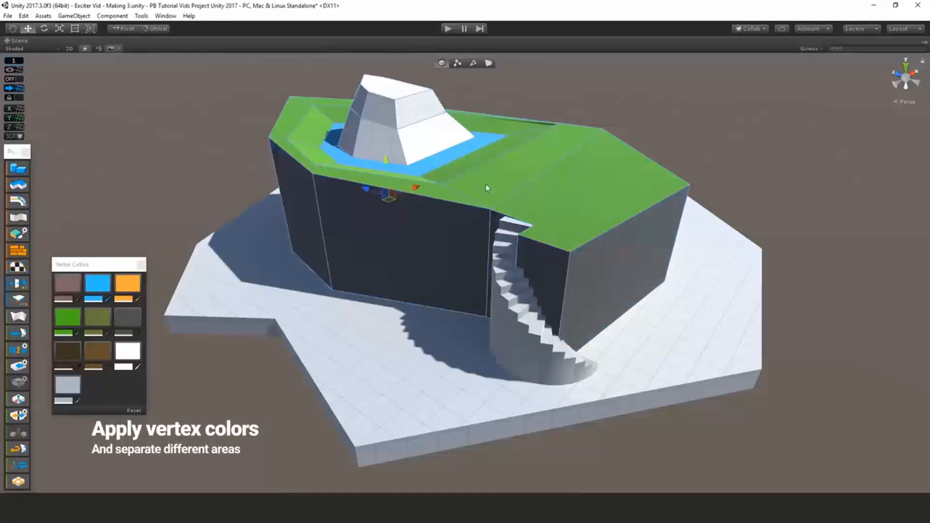
{"action": "left_click", "coordinate": [508, 311]}
{"action": "left_click", "coordinate": [74, 377]}
{"action": "left_click", "coordinate": [362, 326]}
{"action": "left_click", "coordinate": [97, 320]}
Apply the olive green vertex color to the bottom vertices of the platform
{"action": "left_click", "coordinate": [358, 213]}
{"action": "left_click", "coordinate": [458, 64]}
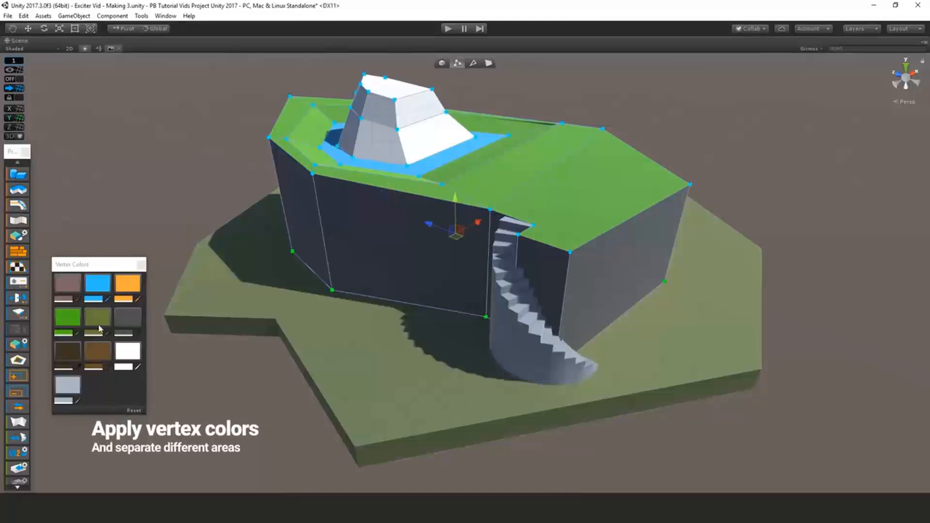
{"action": "left_click", "coordinate": [98, 319]}
Grow the selection from the hill's top face to its sides and apply the Davy's Grey vertex color
{"action": "left_click", "coordinate": [488, 64]}
{"action": "left_click", "coordinate": [395, 88]}
{"action": "key", "text": "alt+g"}
{"action": "key", "text": "alt+g"}
{"action": "left_click", "coordinate": [128, 318]}
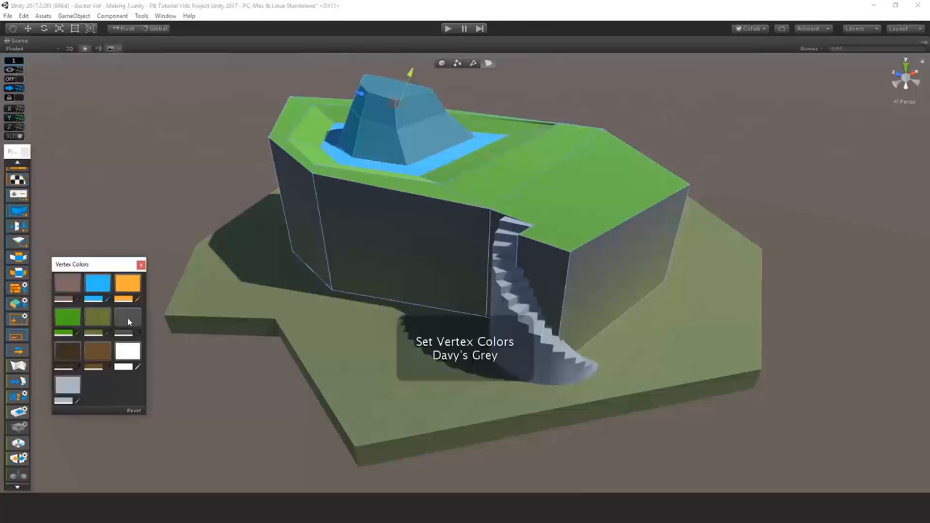
Select the edge loop around the hill's base and apply the olive green vertex color to its vertices
{"action": "left_click", "coordinate": [473, 63]}
{"action": "double_click", "coordinate": [387, 161]}
{"action": "left_click", "coordinate": [457, 63]}
{"action": "left_click", "coordinate": [98, 318]}
Close the vertex colors palette and apply the first material preset to the hill's top face
{"action": "left_click", "coordinate": [441, 63]}
{"action": "left_click", "coordinate": [141, 264]}
{"action": "left_click", "coordinate": [74, 16]}
{"action": "left_click", "coordinate": [121, 242]}
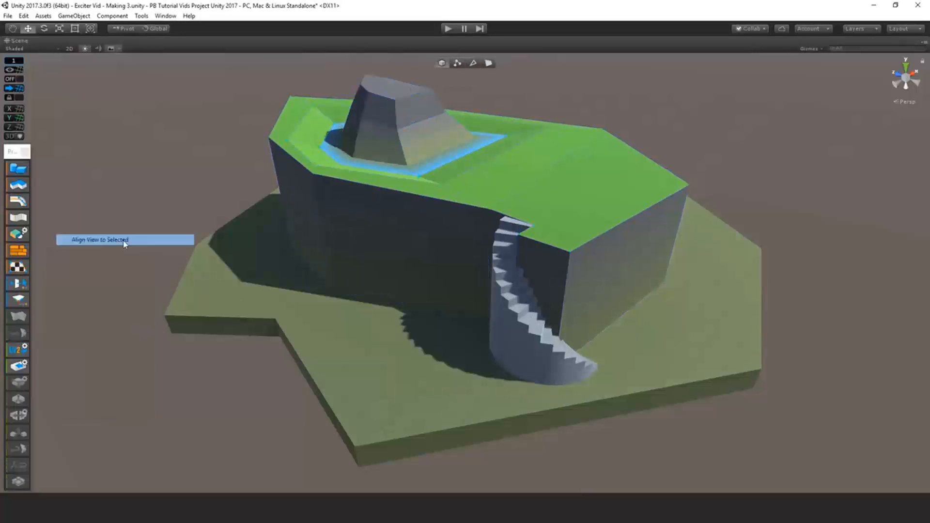
{"action": "left_click", "coordinate": [489, 64]}
{"action": "left_click", "coordinate": [469, 165]}
{"action": "key", "text": "alt+1"}
Open the UV Editor and move, rotate and scale the glyph texture on the hill's top face in the scene
{"action": "left_click", "coordinate": [23, 267]}
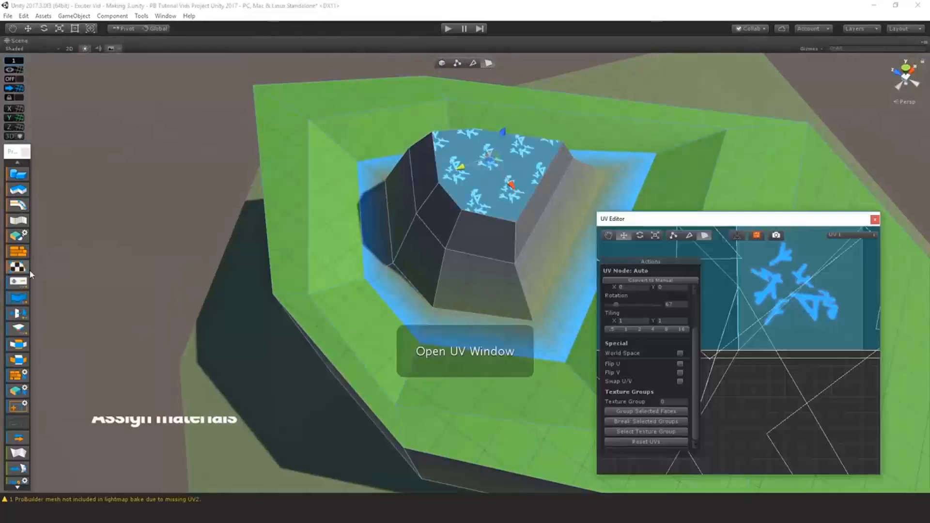
{"action": "left_click", "coordinate": [736, 236]}
{"action": "left_click_drag", "start_coordinate": [488, 163], "coordinate": [449, 238]}
{"action": "key", "text": "r"}
{"action": "key", "text": "e"}
{"action": "key", "text": "r"}
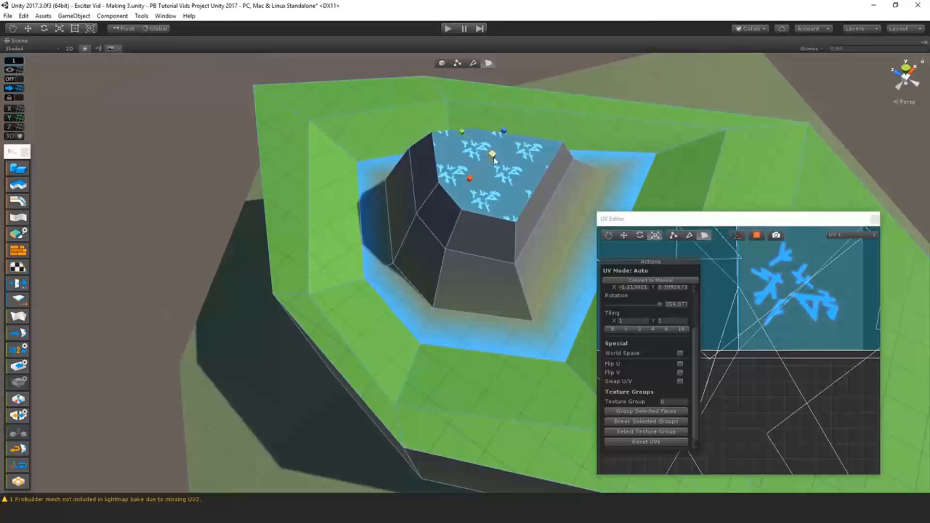
{"action": "mouse_move", "coordinate": [494, 157]}
{"action": "left_mouse_down"}
{"action": "mouse_move", "coordinate": [543, 84]}
{"action": "mouse_move", "coordinate": [511, 174]}
{"action": "mouse_move", "coordinate": [506, 167]}
{"action": "left_mouse_up"}
{"action": "key", "text": "w"}
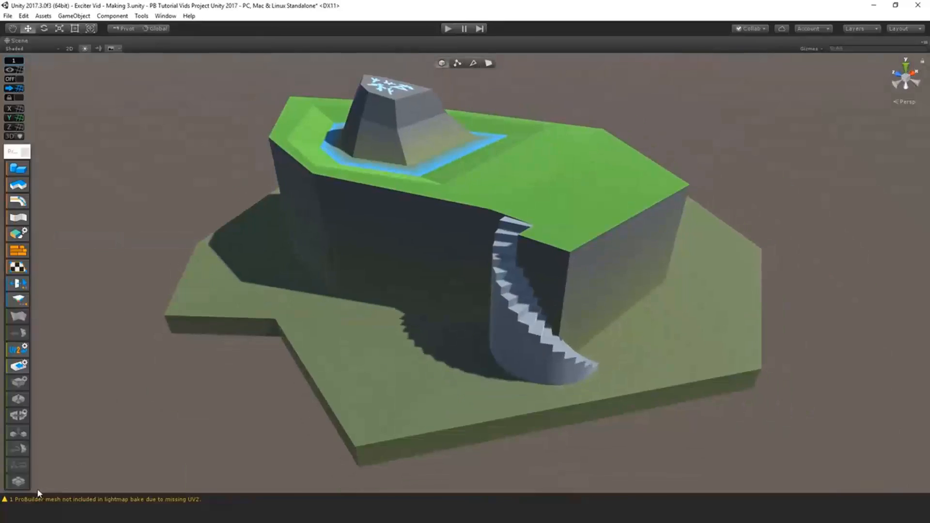
{"action": "left_click_drag", "start_coordinate": [28, 490], "coordinate": [120, 377]}
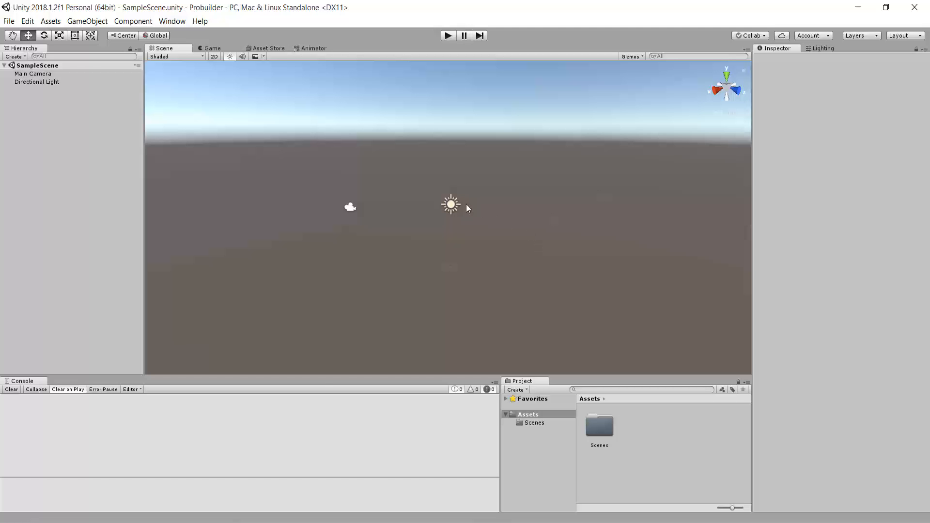
Open the Package Manager window and enlarge it
{"action": "left_click", "coordinate": [172, 21]}
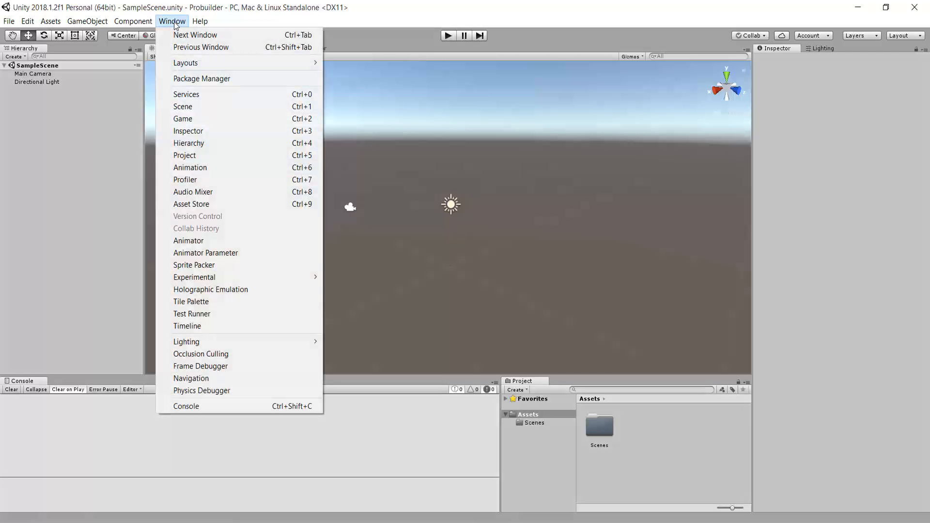
{"action": "left_click", "coordinate": [214, 80]}
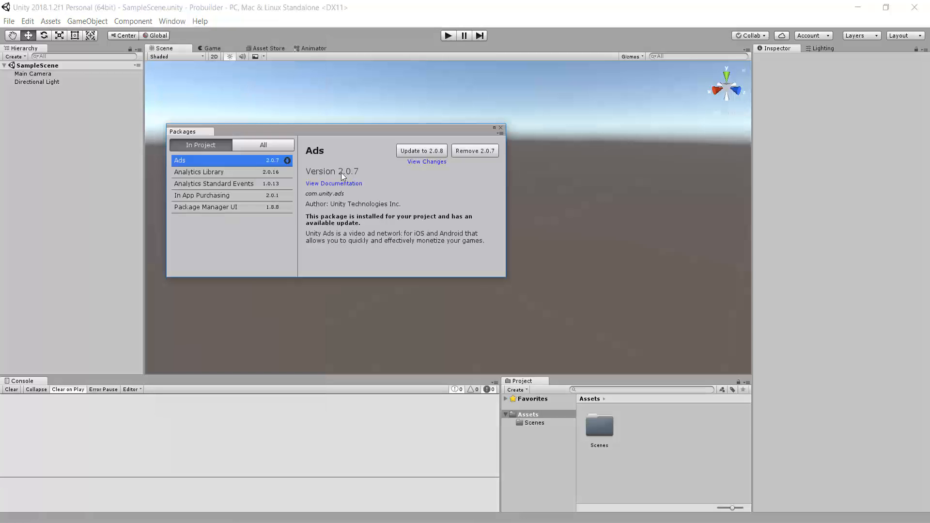
{"action": "left_click_drag", "start_coordinate": [505, 276], "coordinate": [569, 317]}
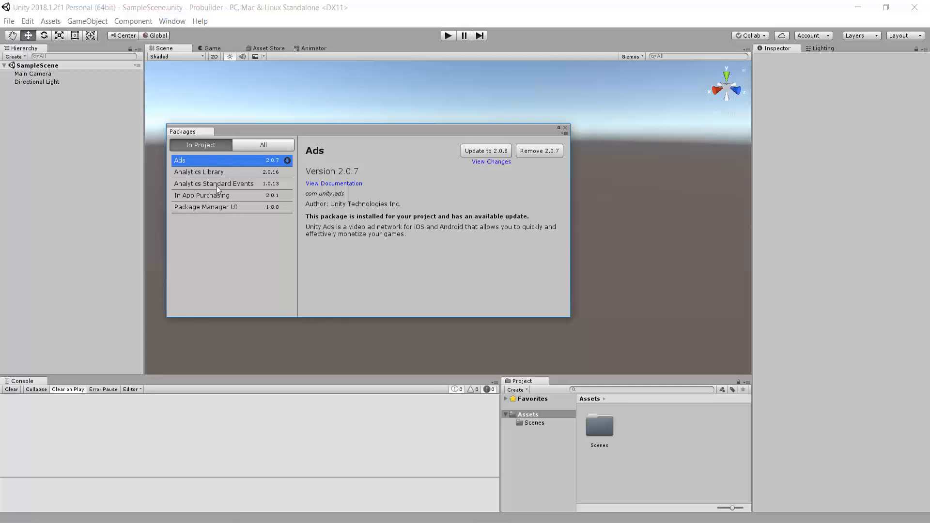
Review the details of the Analytics, In App Purchasing and Package Manager UI packages included in the project
{"action": "left_click", "coordinate": [213, 173]}
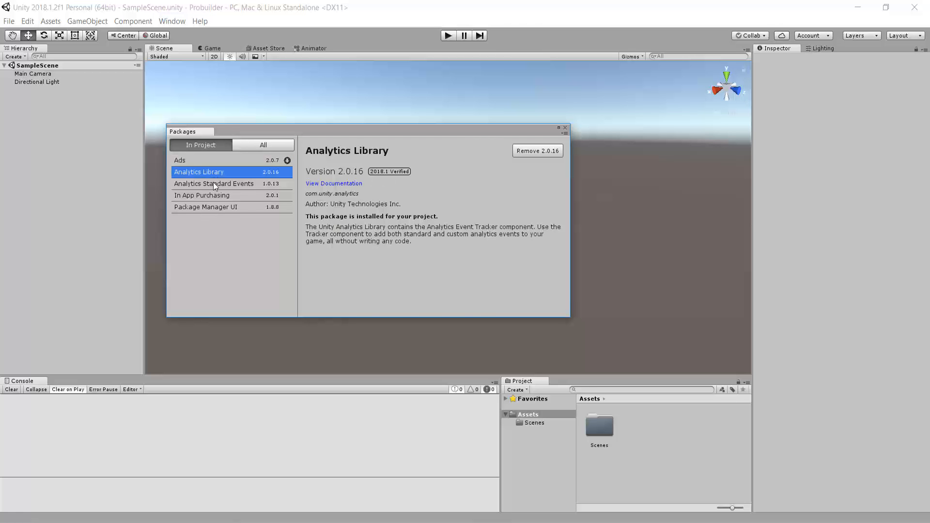
{"action": "left_click", "coordinate": [219, 193]}
{"action": "left_click", "coordinate": [221, 187]}
{"action": "left_click", "coordinate": [225, 207]}
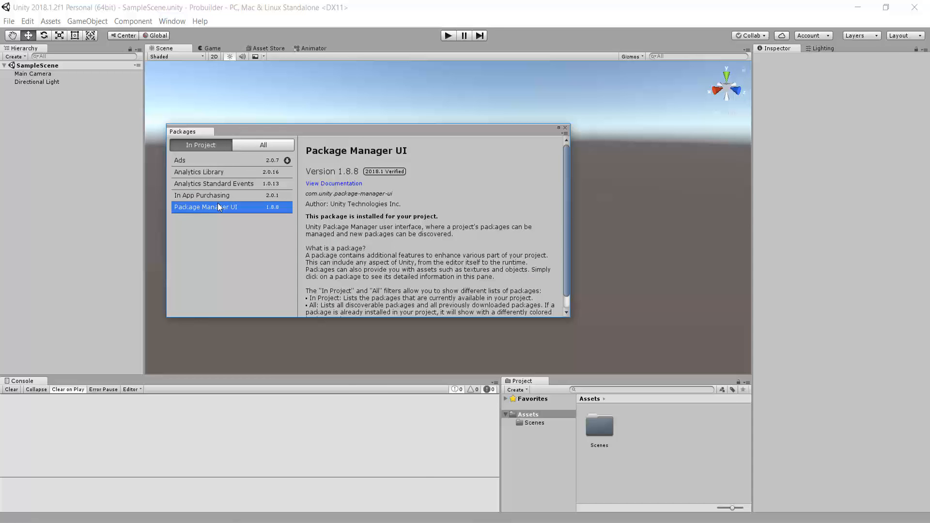
List all available packages and install ProBuilder 3.0.8
{"action": "left_click", "coordinate": [254, 146]}
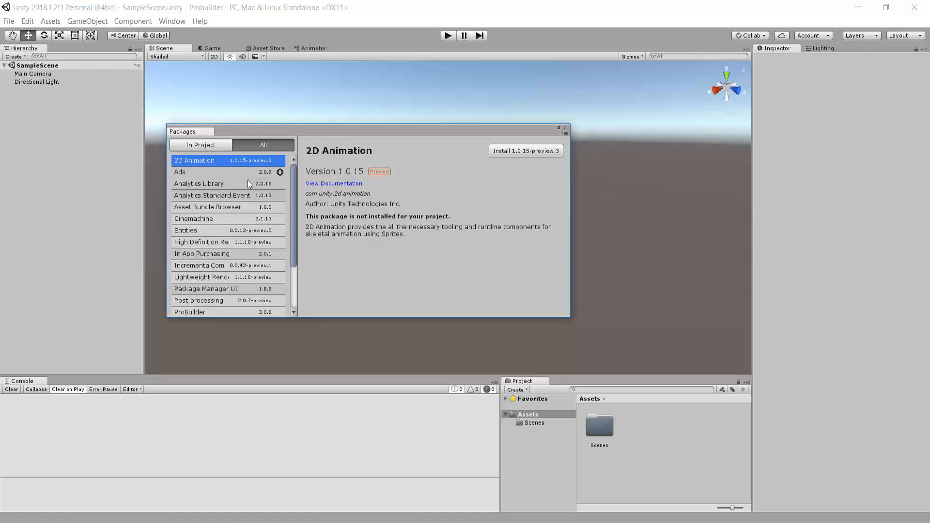
{"action": "scroll", "coordinate": [248, 173], "scroll_direction": "down", "scroll_amount": 5}
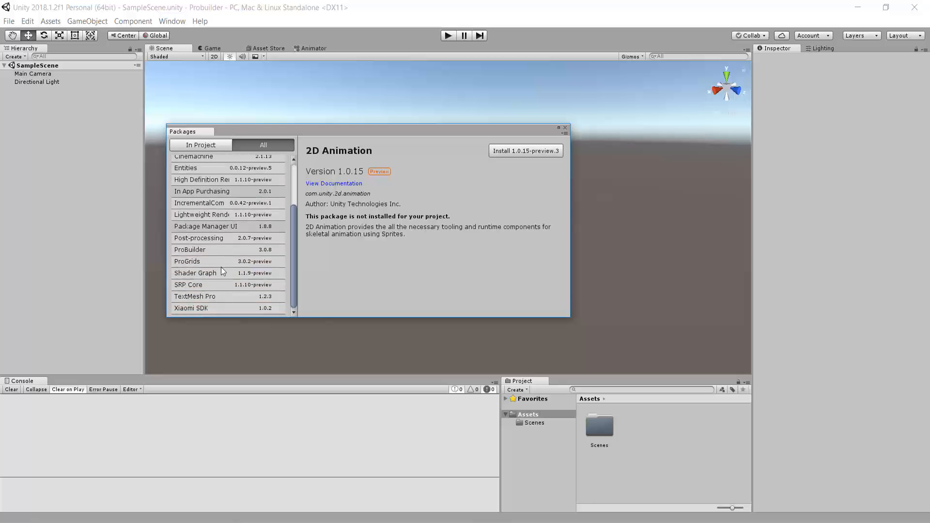
{"action": "scroll", "coordinate": [242, 286], "scroll_direction": "up", "scroll_amount": 5}
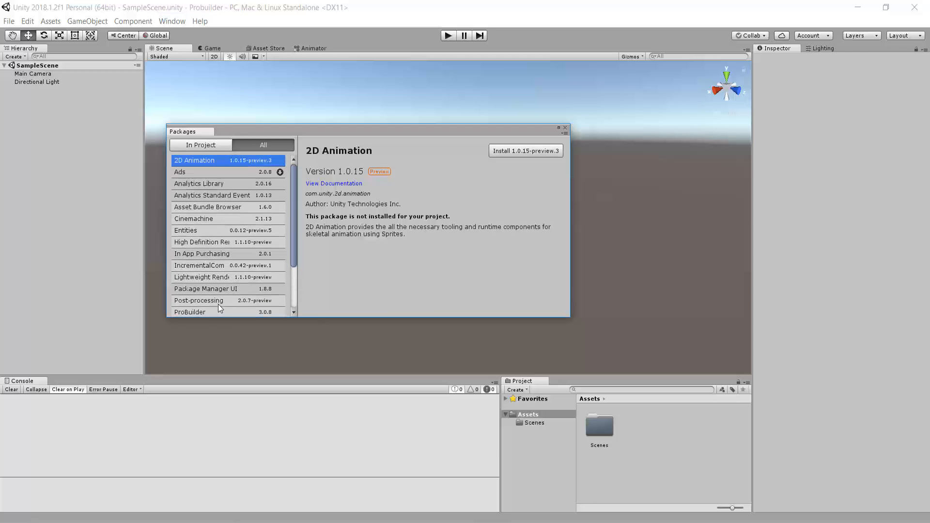
{"action": "scroll", "coordinate": [257, 208], "scroll_direction": "down", "scroll_amount": 5}
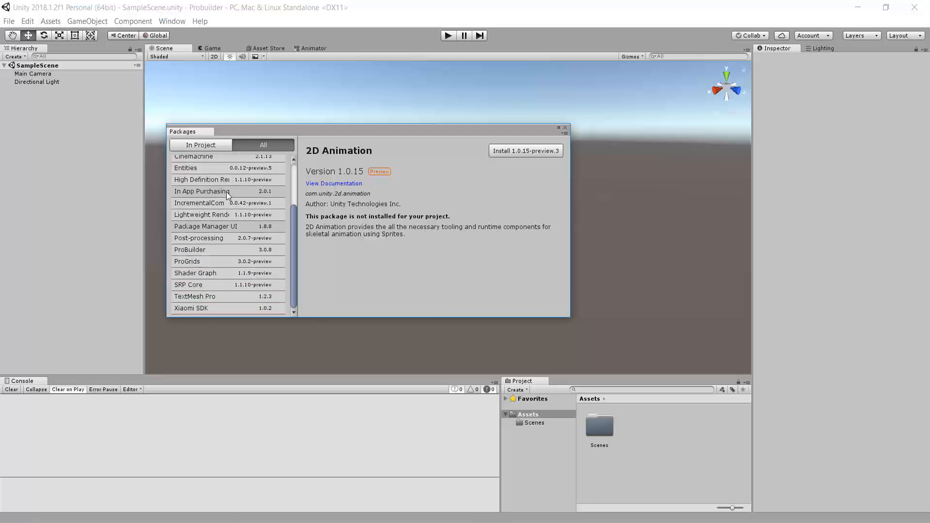
{"action": "left_click", "coordinate": [204, 250]}
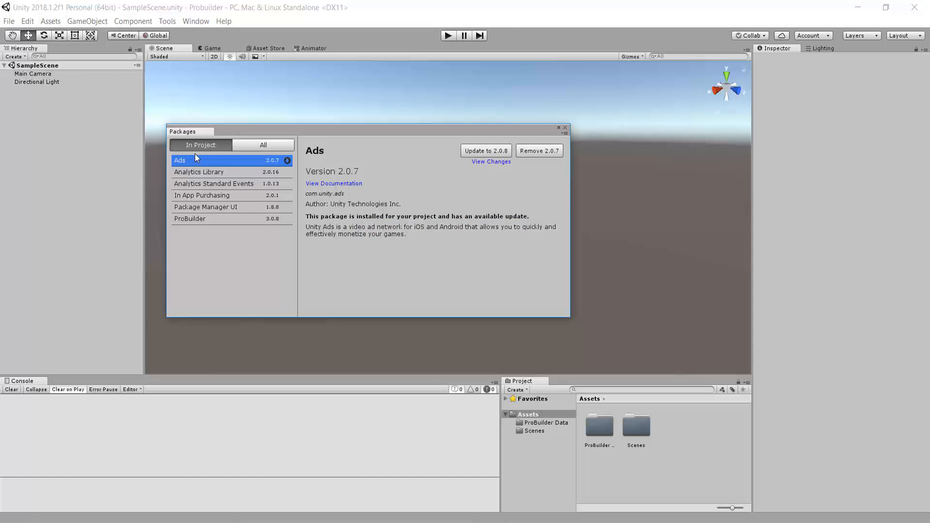
Check ProBuilder among the project's packages, view the ProGrids package details, and close the Package Manager
{"action": "left_click", "coordinate": [200, 219]}
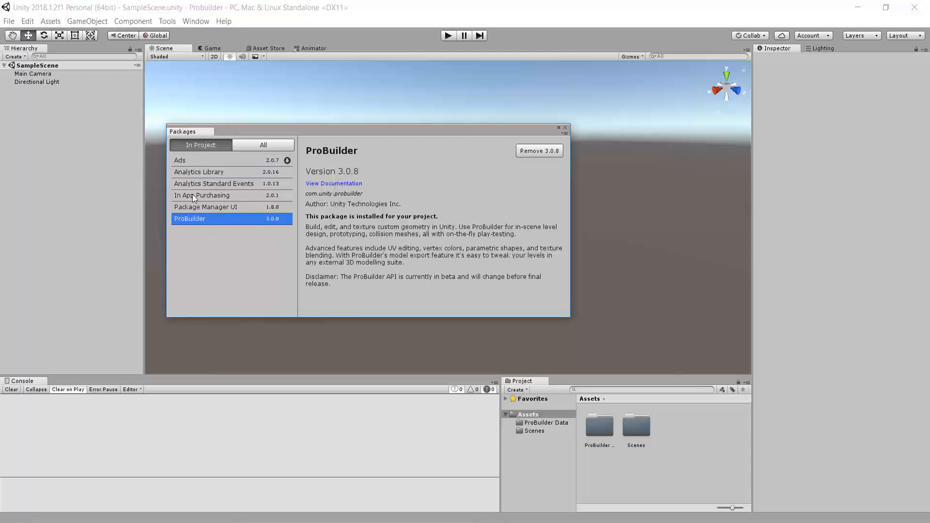
{"action": "left_click", "coordinate": [264, 145]}
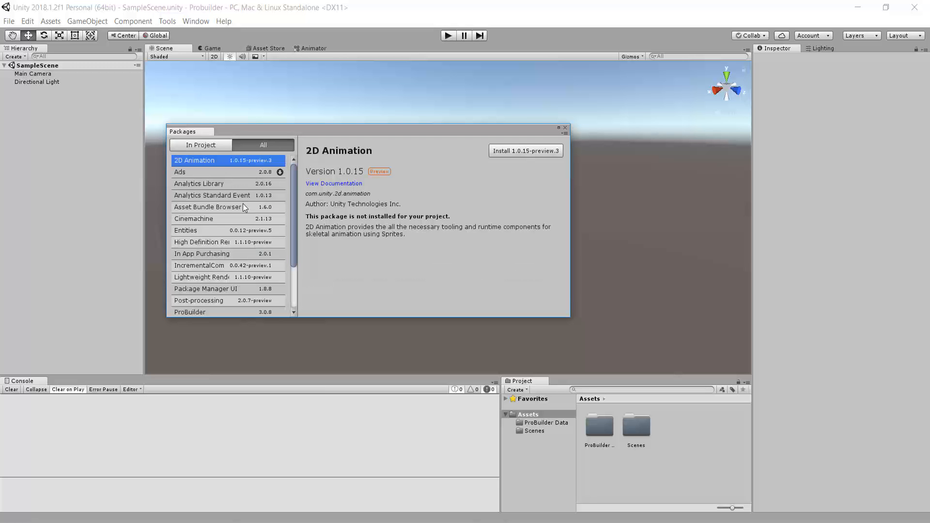
{"action": "scroll", "coordinate": [243, 203], "scroll_direction": "down", "scroll_amount": 5}
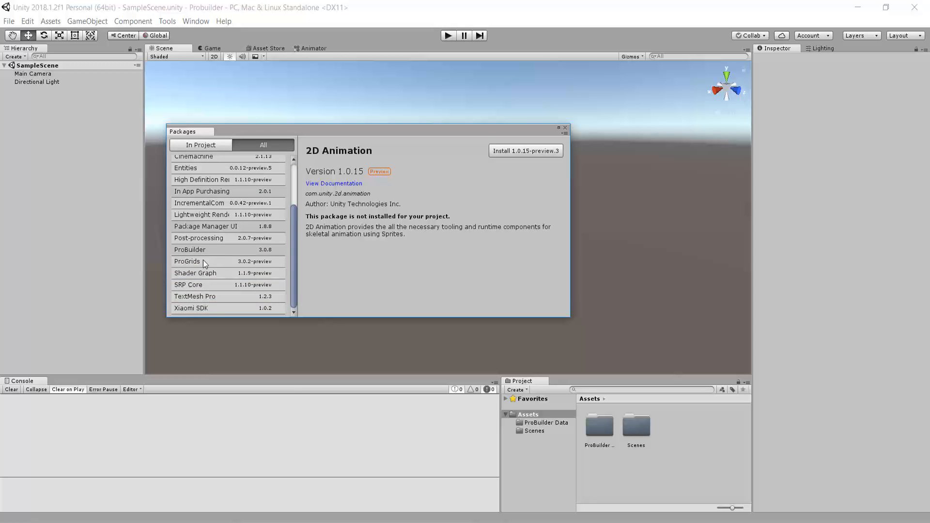
{"action": "left_click", "coordinate": [200, 261]}
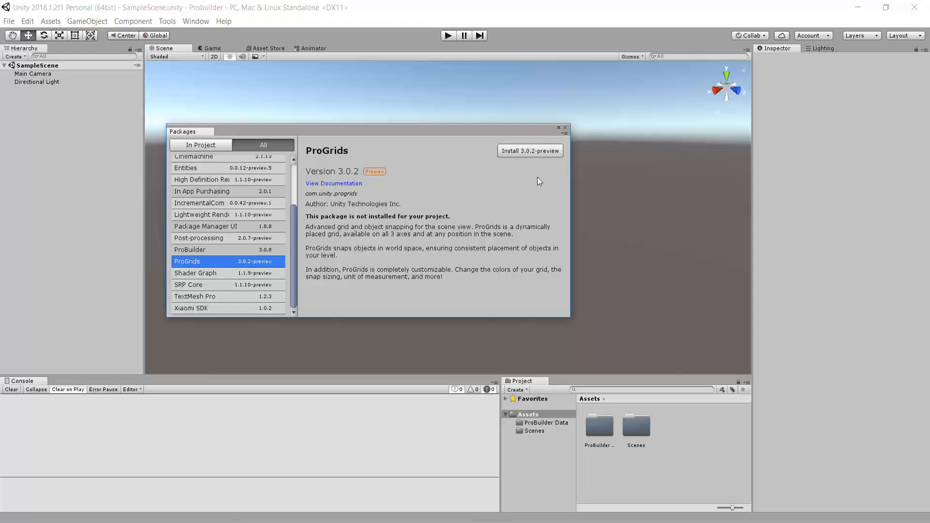
{"action": "left_click", "coordinate": [565, 128]}
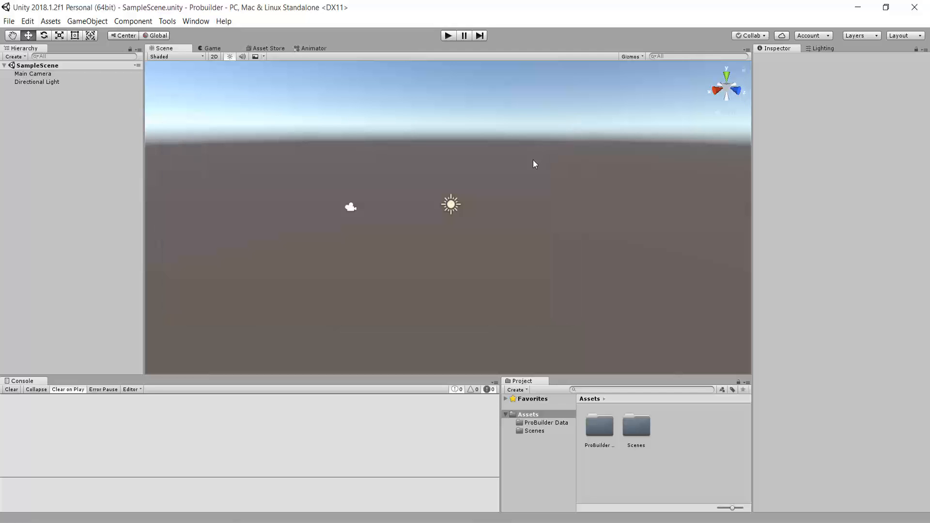
Open the ProBuilder window and move it over the Scene view
{"action": "left_click", "coordinate": [168, 22]}
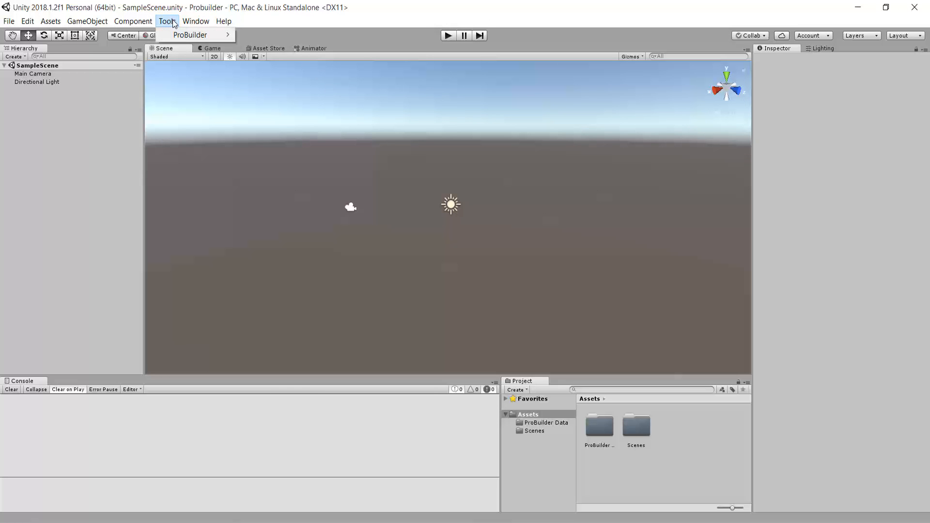
{"action": "mouse_move", "coordinate": [179, 35]}
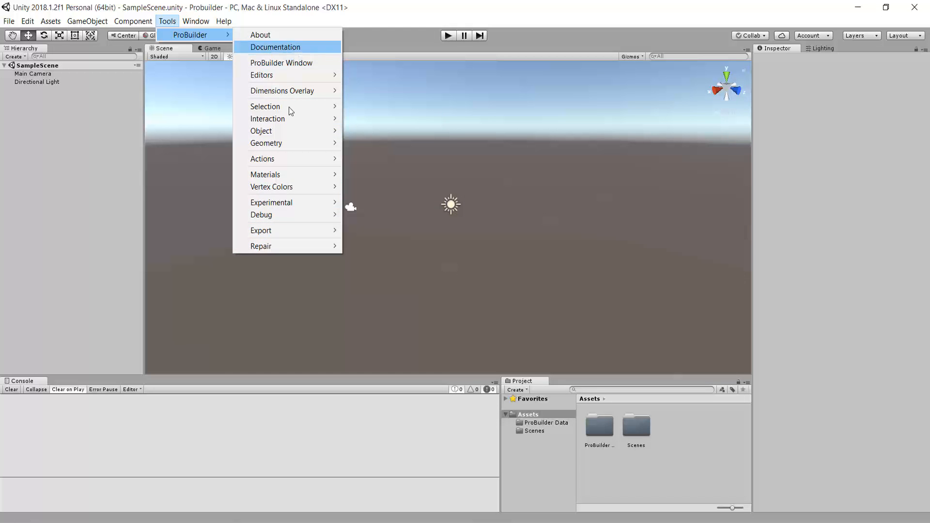
{"action": "left_click", "coordinate": [283, 65]}
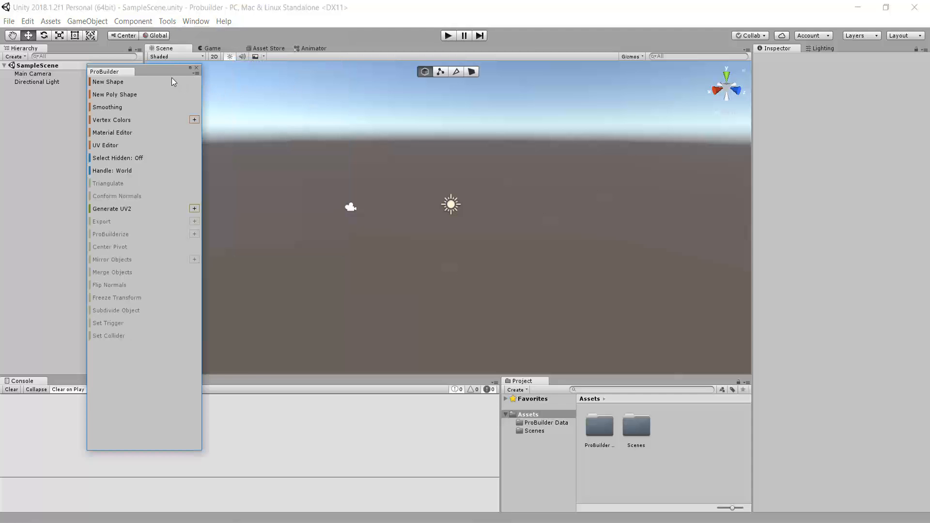
{"action": "left_click_drag", "start_coordinate": [166, 72], "coordinate": [263, 91]}
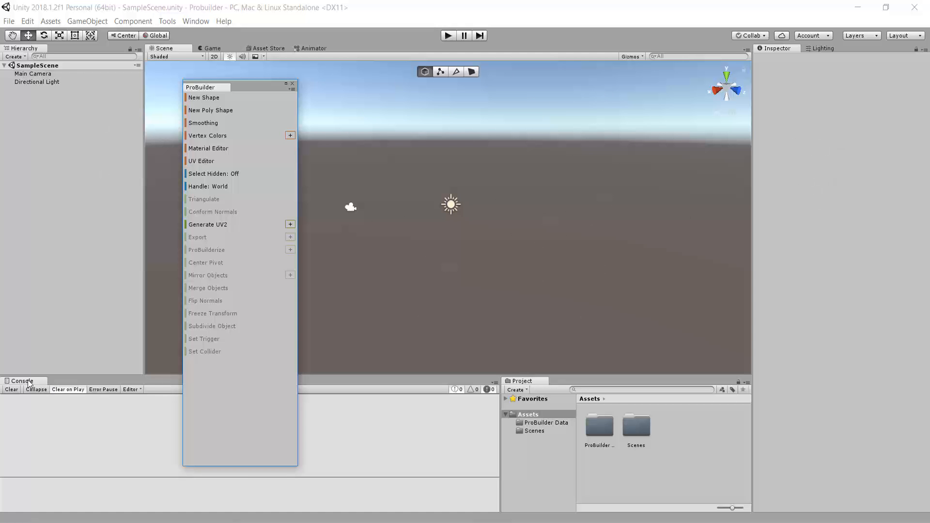
Dock the Console as a tab beside the Hierarchy
{"action": "left_click_drag", "start_coordinate": [28, 381], "coordinate": [63, 73]}
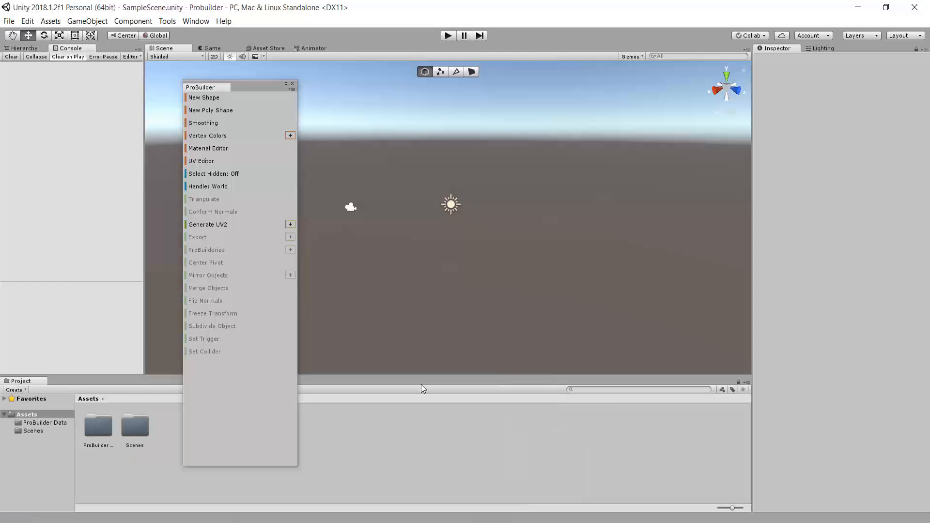
Dock the Project window as a tab beside the Inspector and narrow both side panels to widen the Scene view
{"action": "left_click_drag", "start_coordinate": [28, 380], "coordinate": [830, 48]}
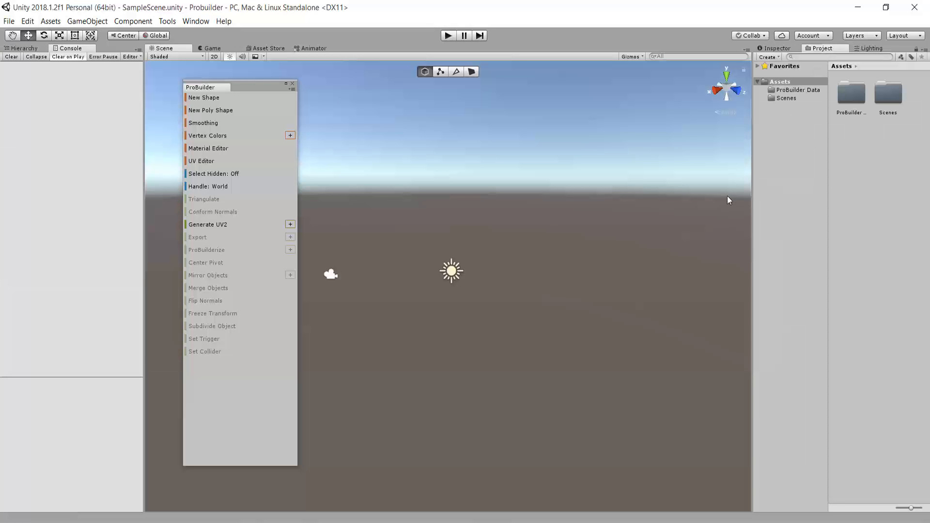
{"action": "left_click_drag", "start_coordinate": [750, 216], "coordinate": [792, 218]}
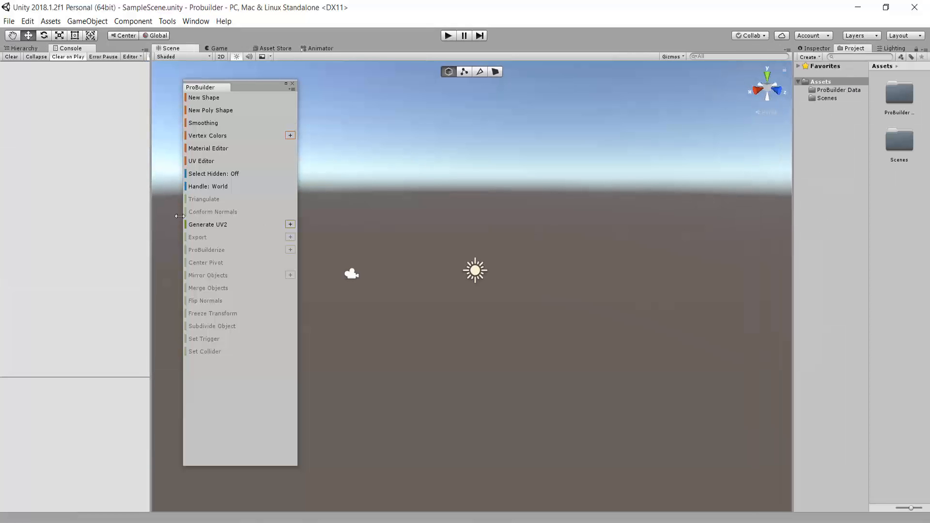
{"action": "left_click_drag", "start_coordinate": [151, 213], "coordinate": [113, 216]}
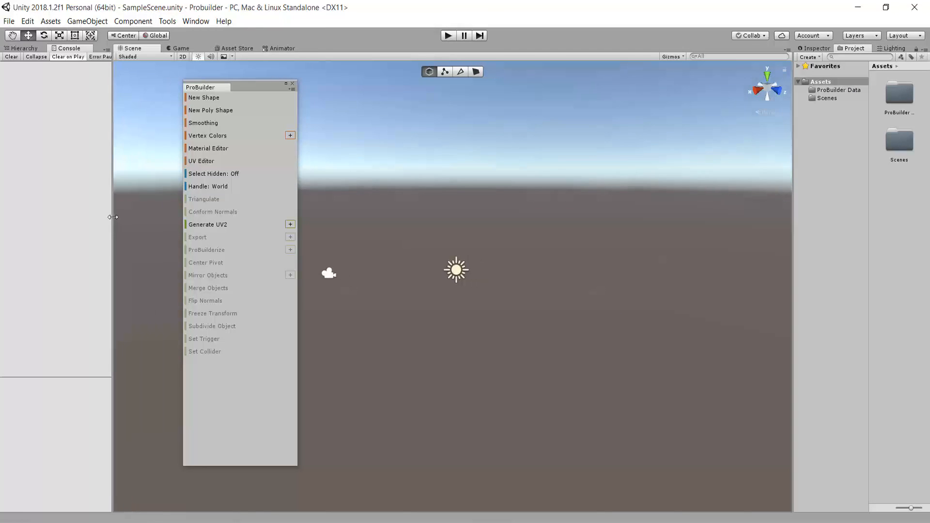
{"action": "right_click_drag", "start_coordinate": [465, 274], "coordinate": [473, 294]}
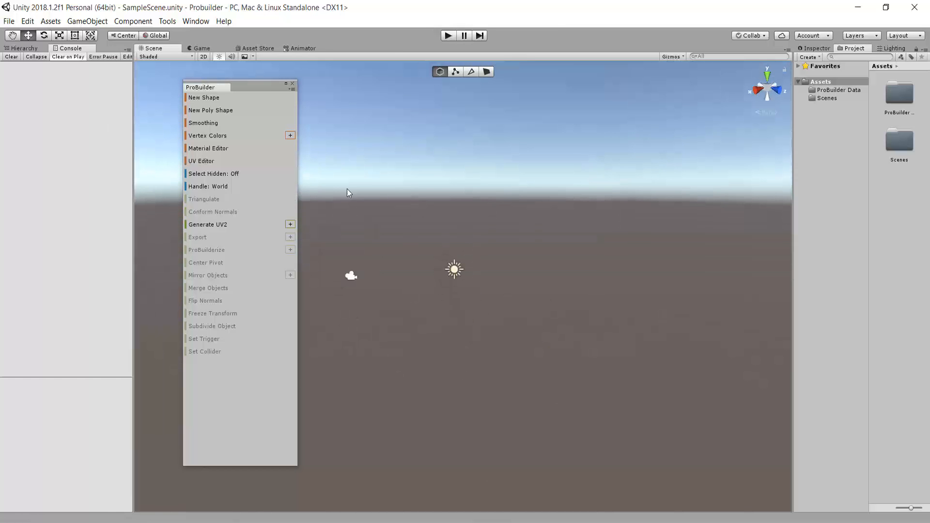
Dock the ProBuilder window as a tab beside the Console and bring the Inspector to the front
{"action": "left_click_drag", "start_coordinate": [213, 89], "coordinate": [95, 54]}
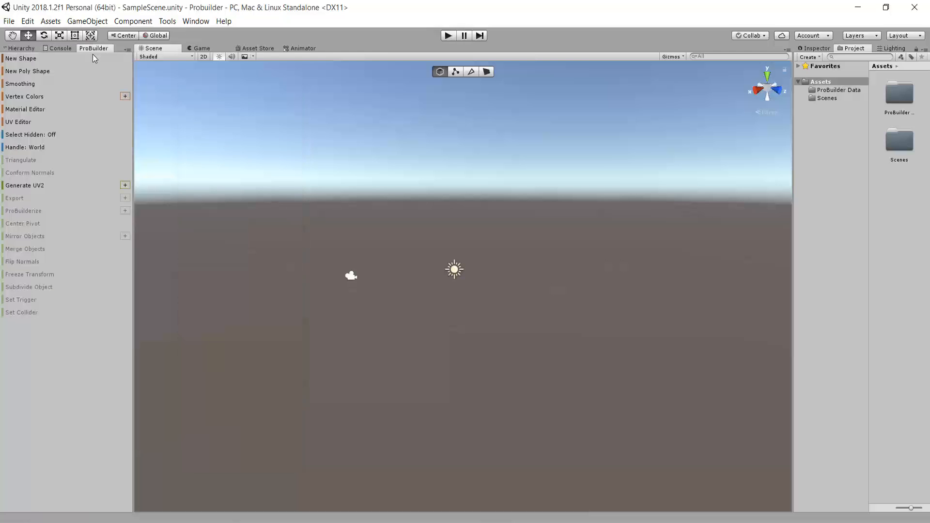
{"action": "scroll", "coordinate": [391, 257], "scroll_direction": "down", "scroll_amount": 2}
{"action": "left_click", "coordinate": [809, 48]}
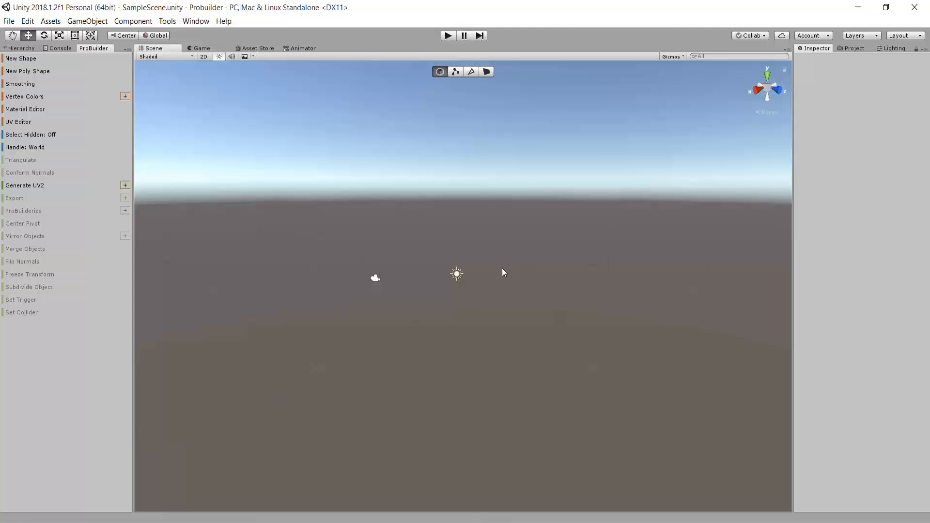
{"action": "scroll", "coordinate": [502, 268], "scroll_direction": "up", "scroll_amount": 1}
Try ProBuilder as a floating window over the Scene view and return it to a dockable tab beside the Console
{"action": "right_click", "coordinate": [23, 338]}
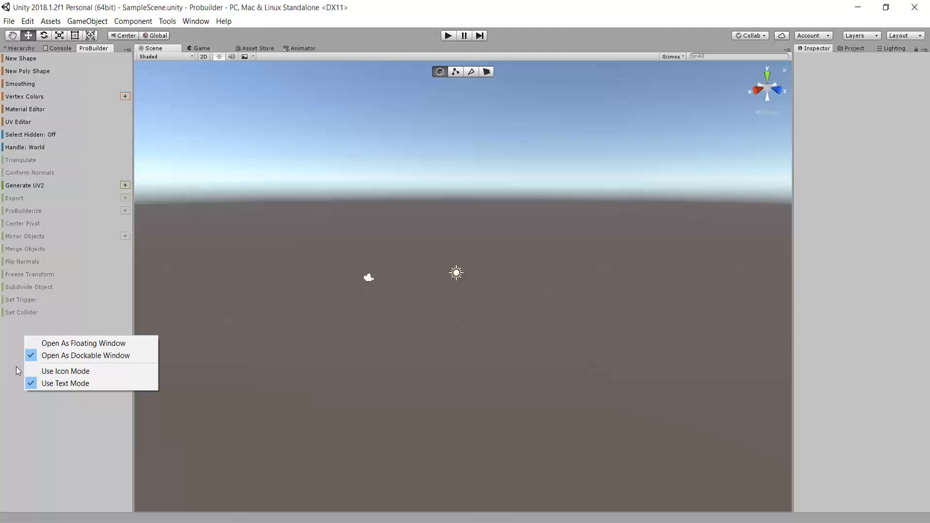
{"action": "left_click", "coordinate": [107, 343]}
{"action": "left_click_drag", "start_coordinate": [232, 71], "coordinate": [603, 54]}
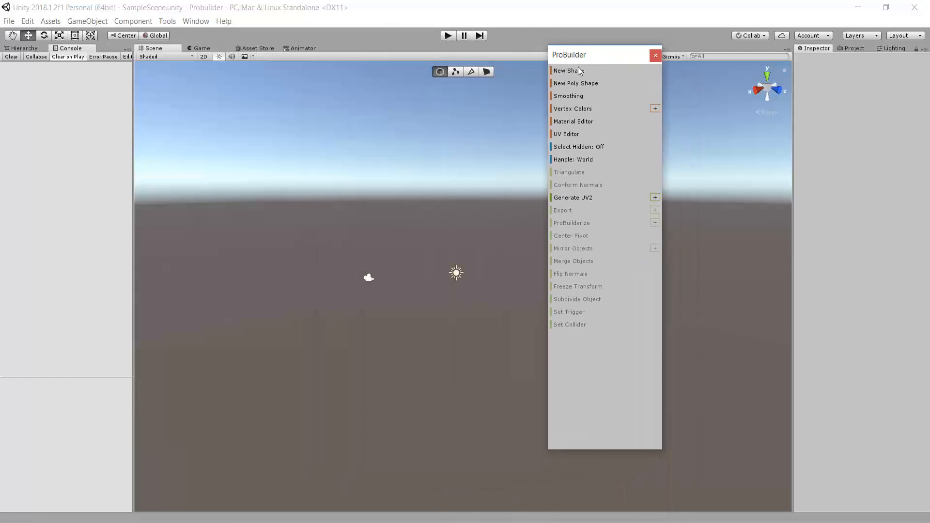
{"action": "right_click", "coordinate": [581, 375]}
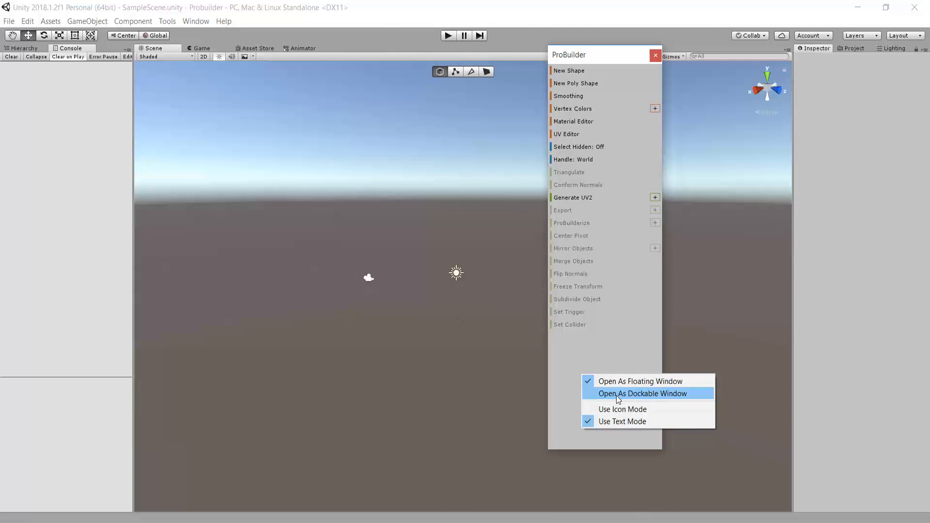
{"action": "left_click", "coordinate": [616, 395]}
{"action": "left_click_drag", "start_coordinate": [588, 74], "coordinate": [112, 51]}
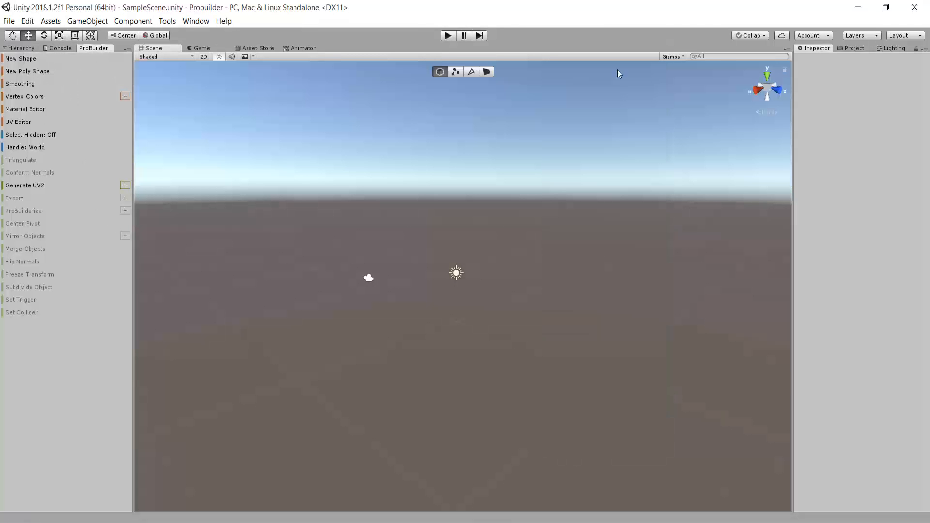
Compare ProBuilder's icon and text modes, leaving its window in icon mode
{"action": "right_click", "coordinate": [41, 355]}
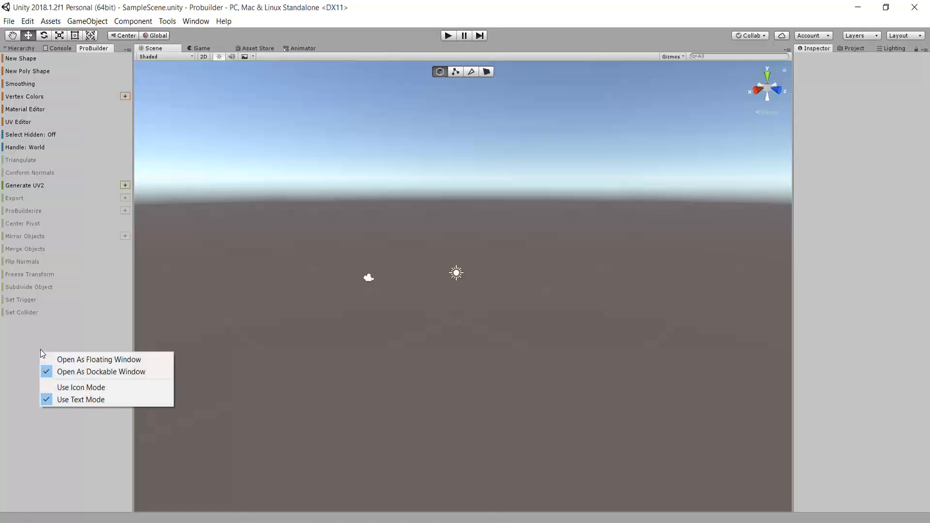
{"action": "left_click", "coordinate": [82, 387]}
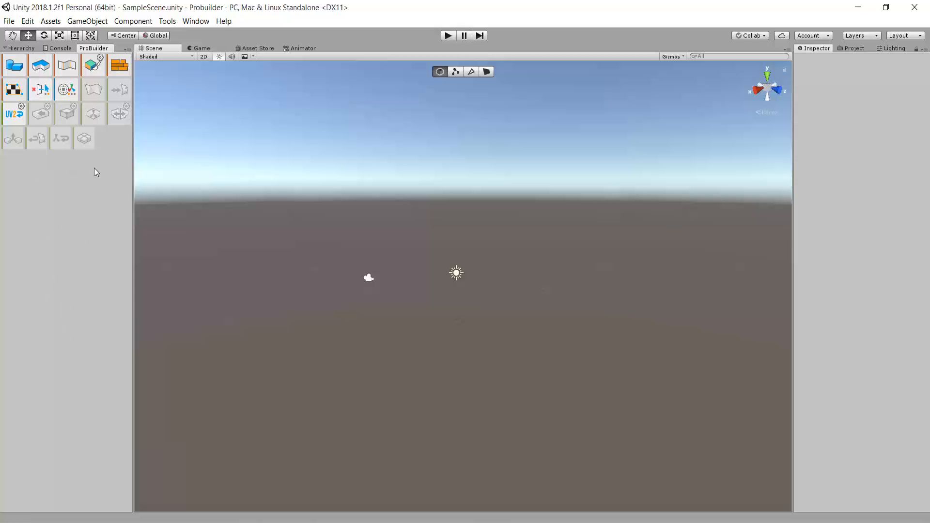
{"action": "right_click", "coordinate": [55, 190]}
{"action": "left_click", "coordinate": [82, 237]}
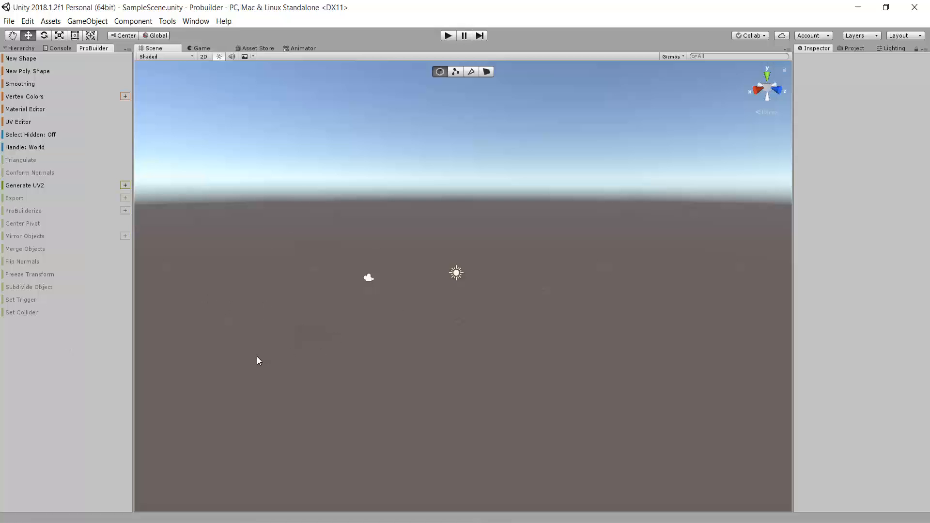
{"action": "right_click", "coordinate": [31, 339]}
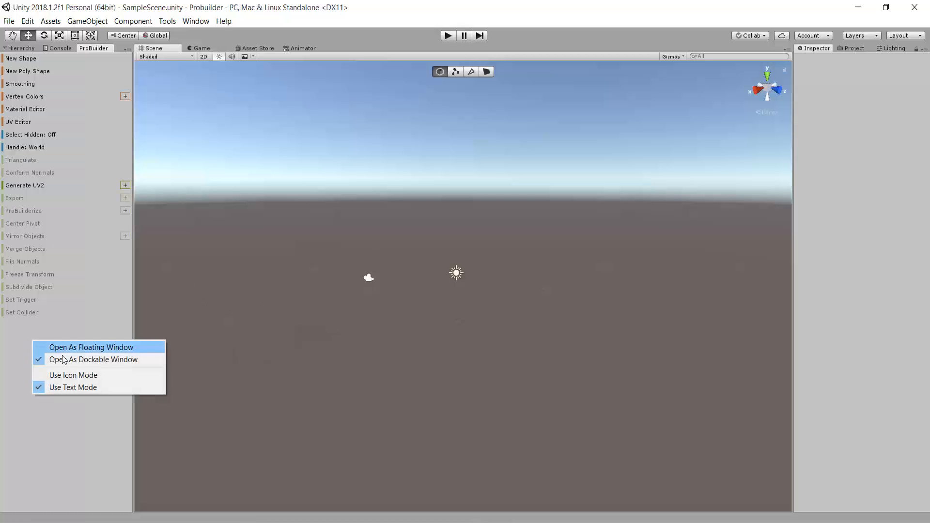
{"action": "left_click", "coordinate": [73, 374]}
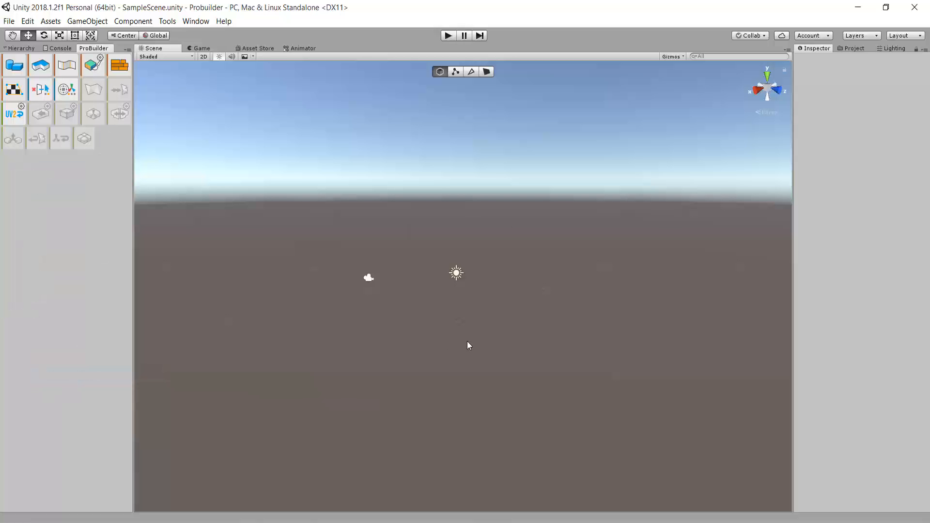
Open the Shape Tool with a cube preview and move the Directional Light away from the cube to about Z -6.62
{"action": "left_click", "coordinate": [15, 67]}
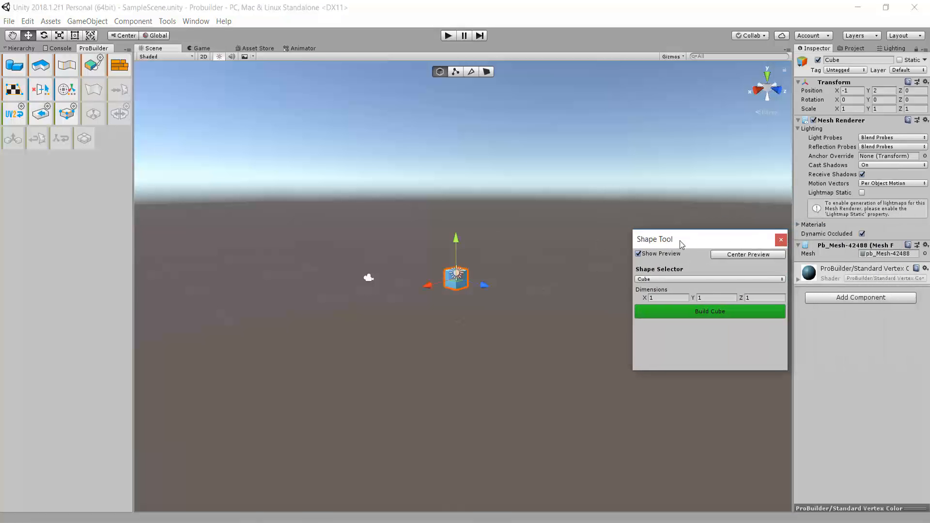
{"action": "left_click_drag", "start_coordinate": [679, 241], "coordinate": [655, 231]}
{"action": "scroll", "coordinate": [468, 257], "scroll_direction": "up", "scroll_amount": 6}
{"action": "mouse_move", "coordinate": [451, 245]}
{"action": "right_mouse_down"}
{"action": "mouse_move", "coordinate": [468, 257]}
{"action": "mouse_move", "coordinate": [443, 238]}
{"action": "right_mouse_up"}
{"action": "scroll", "coordinate": [443, 237], "scroll_direction": "up", "scroll_amount": 1}
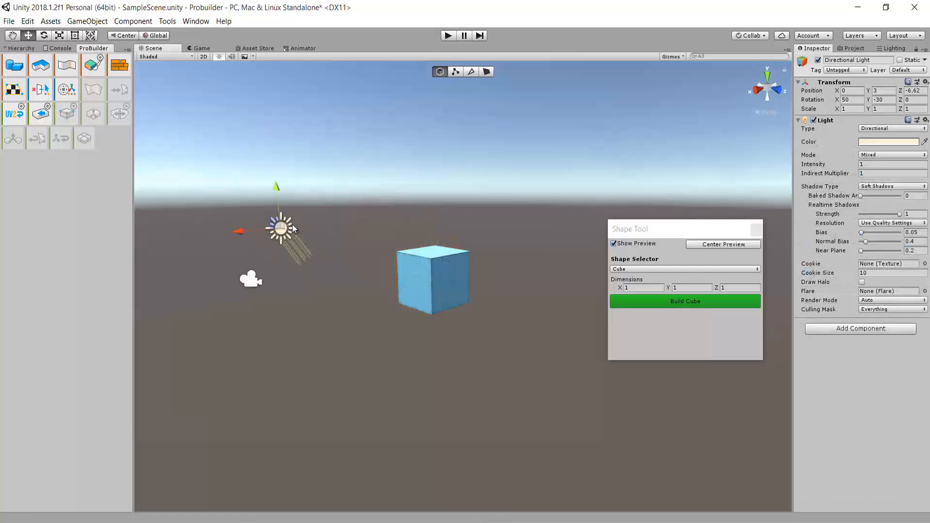
{"action": "scroll", "coordinate": [477, 304], "scroll_direction": "up", "scroll_amount": 4}
{"action": "left_click", "coordinate": [670, 227]}
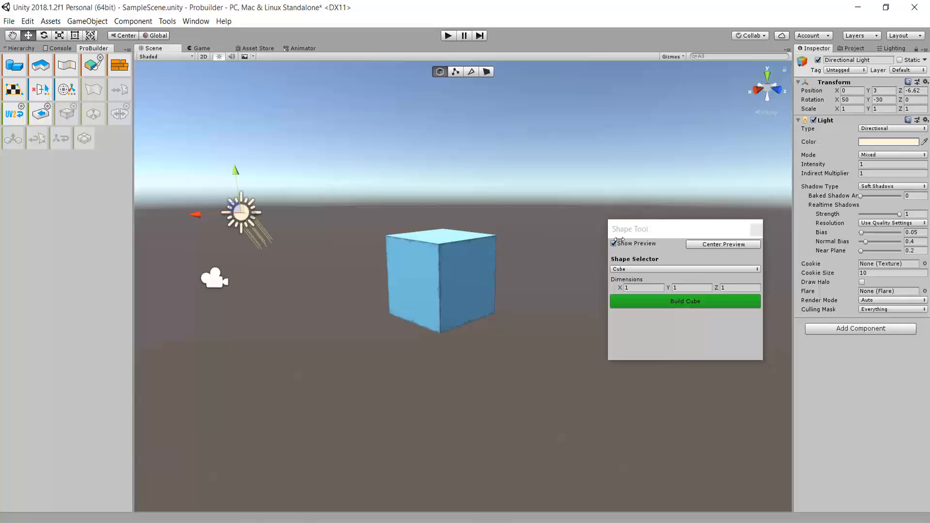
Preview the Stair shape in the Shape Tool and view it from the side
{"action": "scroll", "coordinate": [468, 296], "scroll_direction": "down", "scroll_amount": 4}
{"action": "middle_click_drag", "start_coordinate": [482, 268], "coordinate": [465, 243]}
{"action": "scroll", "coordinate": [466, 243], "scroll_direction": "down", "scroll_amount": 4}
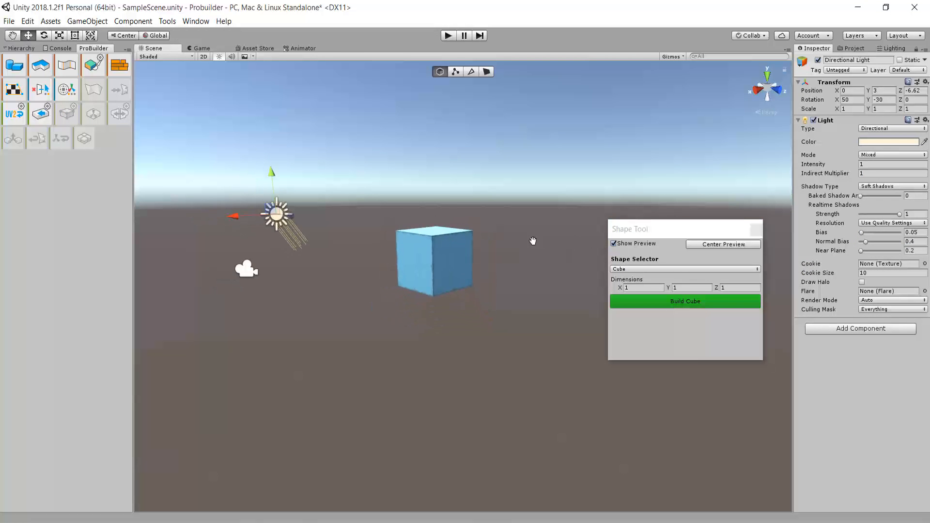
{"action": "middle_click_drag", "start_coordinate": [533, 241], "coordinate": [521, 246]}
{"action": "scroll", "coordinate": [522, 246], "scroll_direction": "down", "scroll_amount": 3}
{"action": "left_click", "coordinate": [656, 270]}
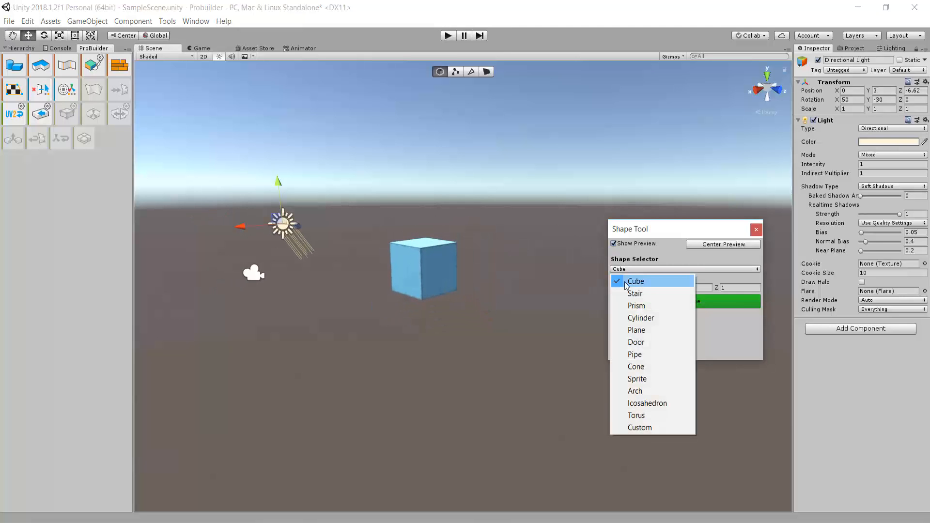
{"action": "left_click", "coordinate": [646, 293]}
{"action": "right_click_drag", "start_coordinate": [469, 256], "coordinate": [523, 260]}
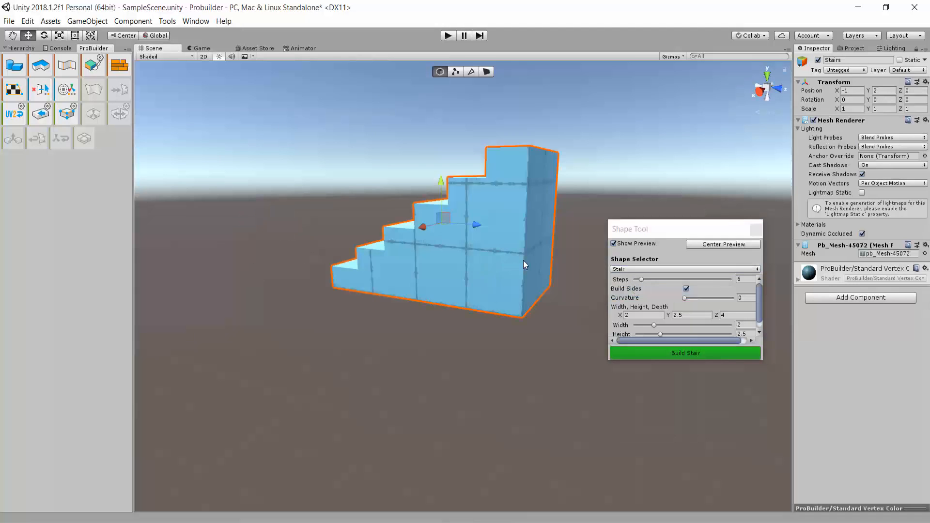
{"action": "scroll", "coordinate": [523, 260], "scroll_direction": "down", "scroll_amount": 2}
Preview the Pipe, Cone and Arch shapes one after another in the Shape Tool
{"action": "left_click", "coordinate": [652, 269]}
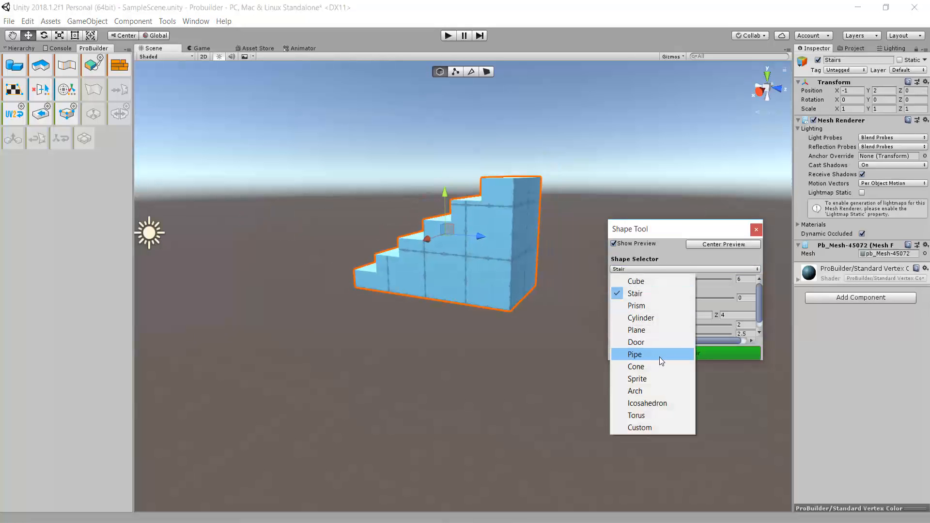
{"action": "left_click", "coordinate": [654, 356]}
{"action": "middle_click_drag", "start_coordinate": [488, 259], "coordinate": [500, 296]}
{"action": "left_click", "coordinate": [687, 268]}
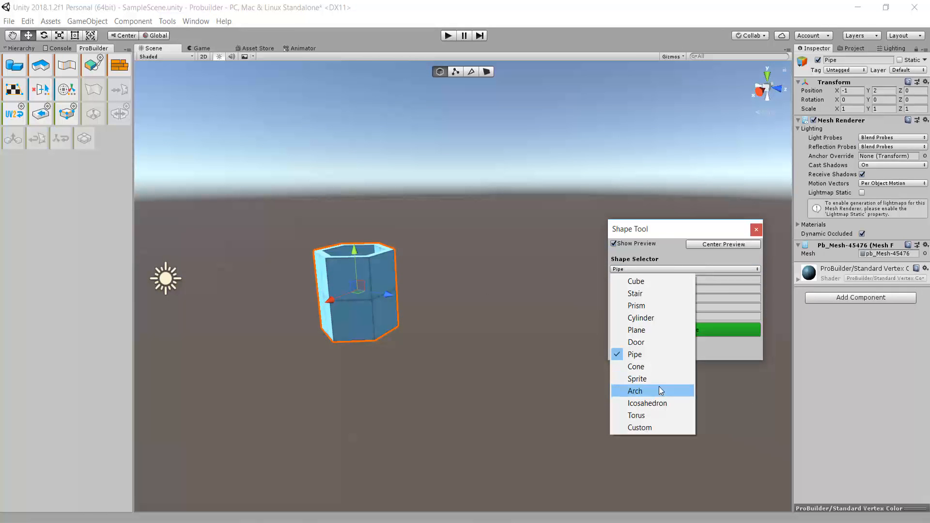
{"action": "left_click", "coordinate": [662, 367]}
{"action": "left_click", "coordinate": [692, 269]}
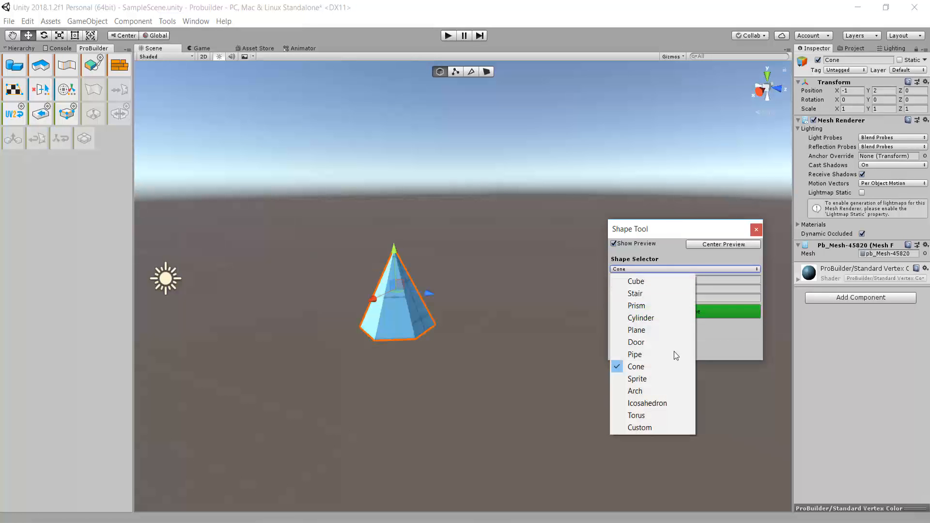
{"action": "left_click", "coordinate": [660, 389]}
{"action": "middle_click_drag", "start_coordinate": [504, 304], "coordinate": [418, 278]}
Switch the shape back to Stair and set its number of steps to 10
{"action": "left_click", "coordinate": [630, 269]}
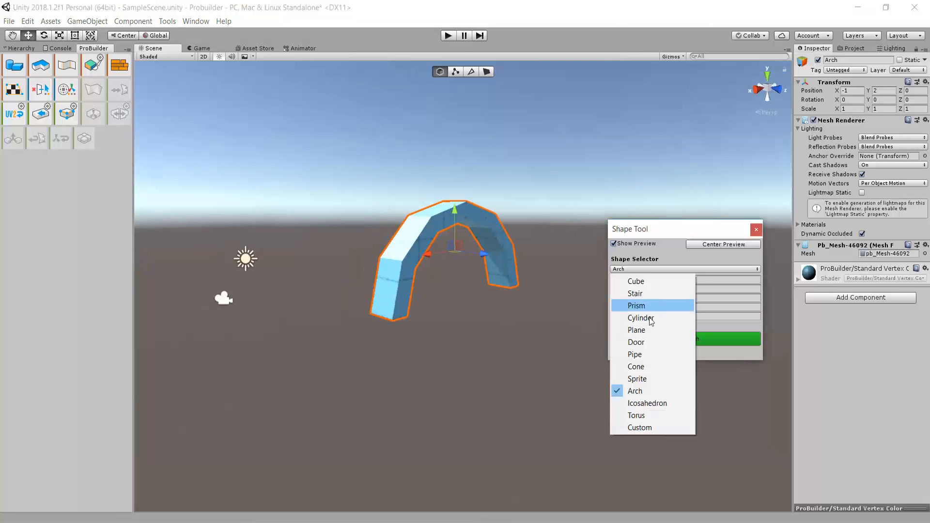
{"action": "left_click", "coordinate": [661, 294]}
{"action": "middle_click_drag", "start_coordinate": [272, 208], "coordinate": [341, 263]}
{"action": "scroll", "coordinate": [342, 262], "scroll_direction": "up", "scroll_amount": 3}
{"action": "scroll", "coordinate": [342, 309], "scroll_direction": "up", "scroll_amount": 5}
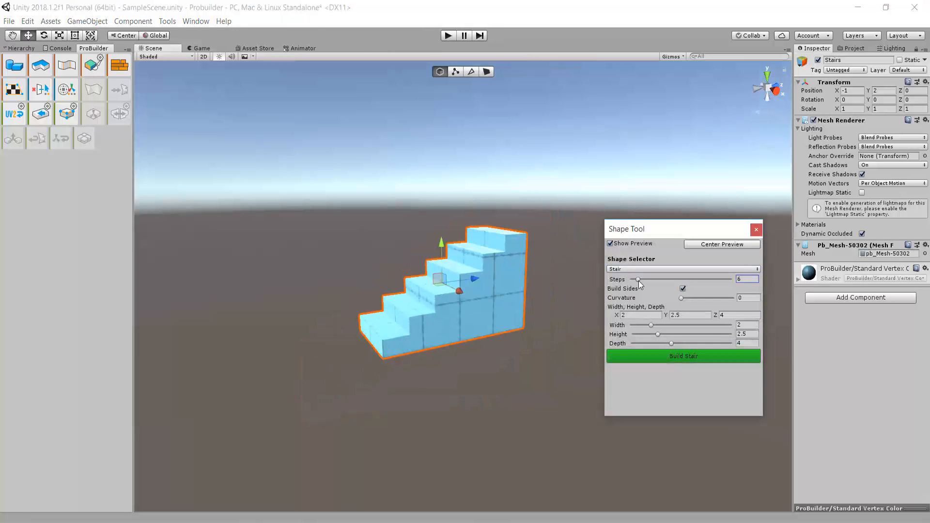
{"action": "left_click_drag", "start_coordinate": [639, 281], "coordinate": [644, 281]}
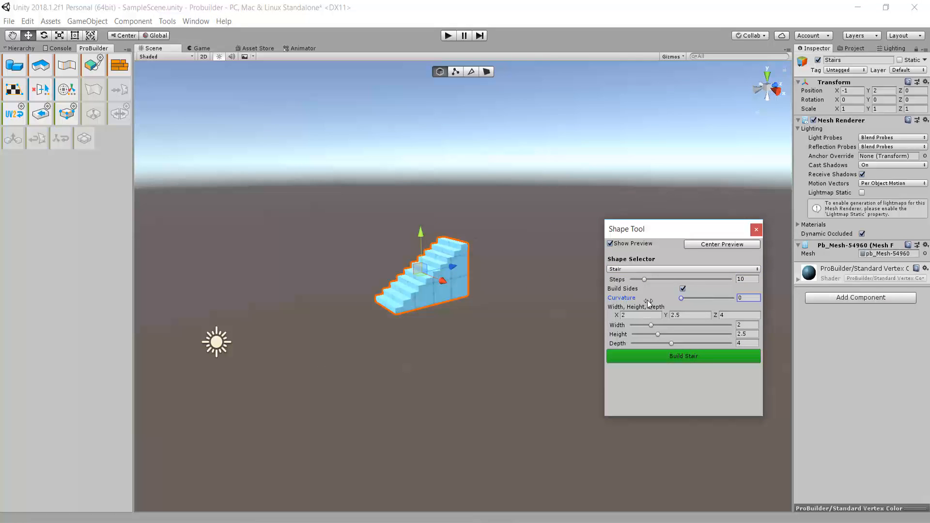
Bend the stair preview with a Curvature of 153 and increase its number of steps
{"action": "left_click_drag", "start_coordinate": [682, 300], "coordinate": [705, 304]}
{"action": "left_click_drag", "start_coordinate": [533, 288], "coordinate": [522, 294], "text": "alt"}
{"action": "scroll", "coordinate": [272, 344], "scroll_direction": "up", "scroll_amount": 5}
{"action": "left_click_drag", "start_coordinate": [271, 343], "coordinate": [441, 355], "text": "alt"}
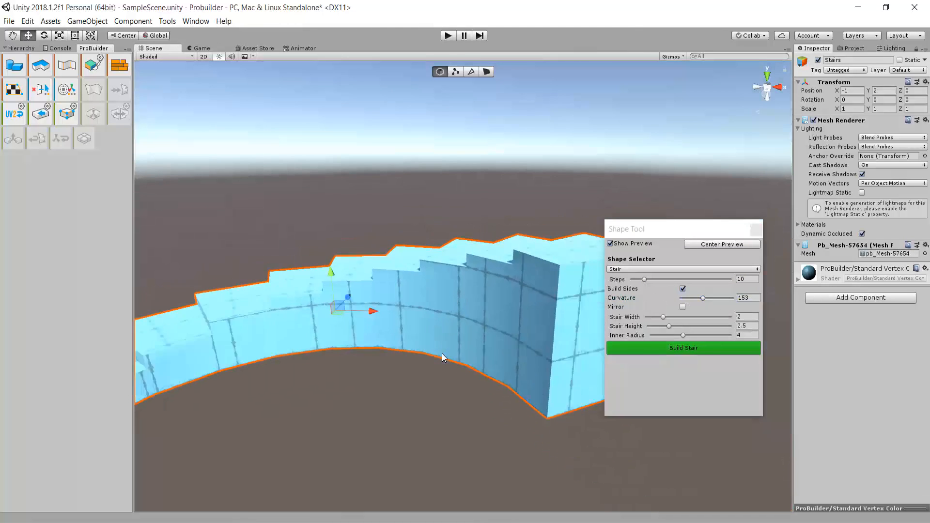
{"action": "middle_click_drag", "start_coordinate": [441, 355], "coordinate": [499, 309]}
{"action": "left_click_drag", "start_coordinate": [645, 280], "coordinate": [709, 289]}
{"action": "scroll", "coordinate": [490, 301], "scroll_direction": "down", "scroll_amount": 5}
Choose the Arch shape, set its Radius to 4.25 and Thickness to 1.64, and inspect the preview
{"action": "left_click", "coordinate": [649, 390]}
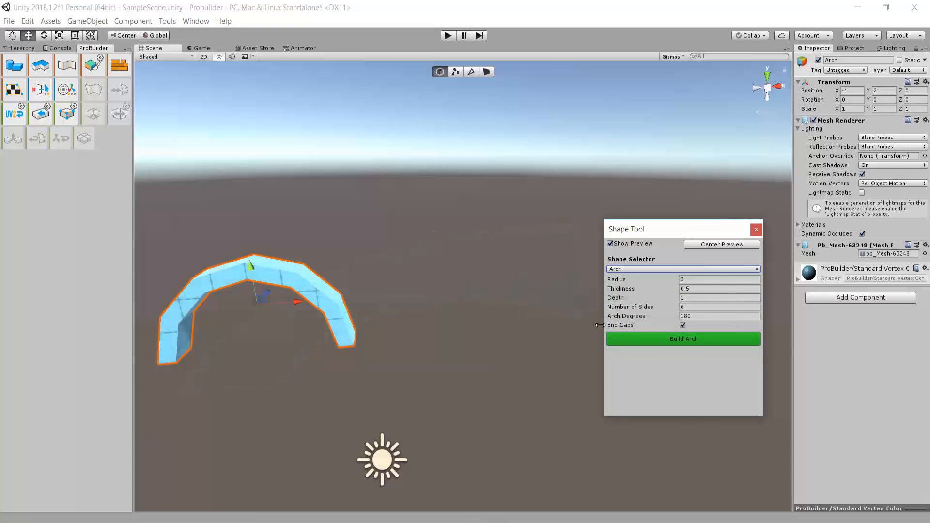
{"action": "left_click_drag", "start_coordinate": [544, 314], "coordinate": [511, 310], "text": "alt"}
{"action": "left_click_drag", "start_coordinate": [632, 285], "coordinate": [651, 295]}
{"action": "right_click_drag", "start_coordinate": [475, 368], "coordinate": [446, 388]}
{"action": "middle_click_drag", "start_coordinate": [544, 363], "coordinate": [512, 331]}
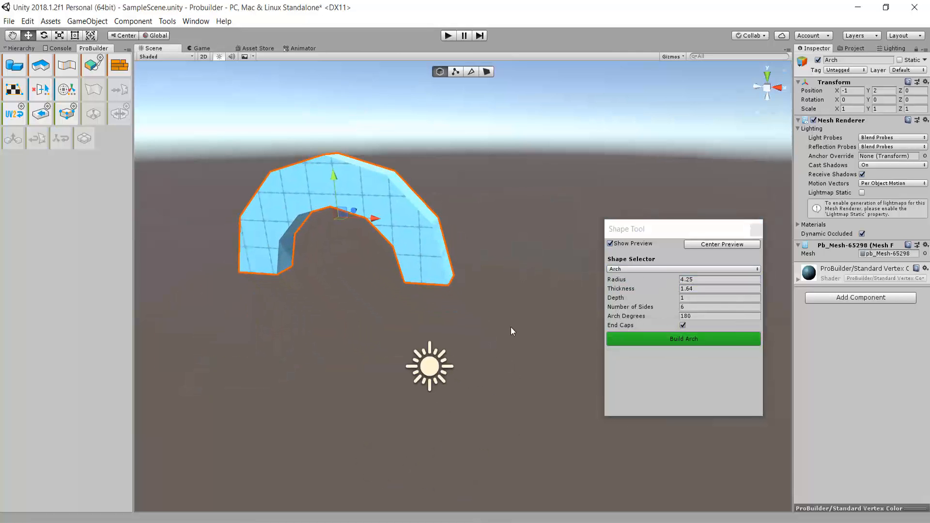
{"action": "scroll", "coordinate": [512, 330], "scroll_direction": "up", "scroll_amount": 5}
{"action": "middle_click_drag", "start_coordinate": [416, 329], "coordinate": [353, 291]}
{"action": "scroll", "coordinate": [501, 321], "scroll_direction": "down", "scroll_amount": 3}
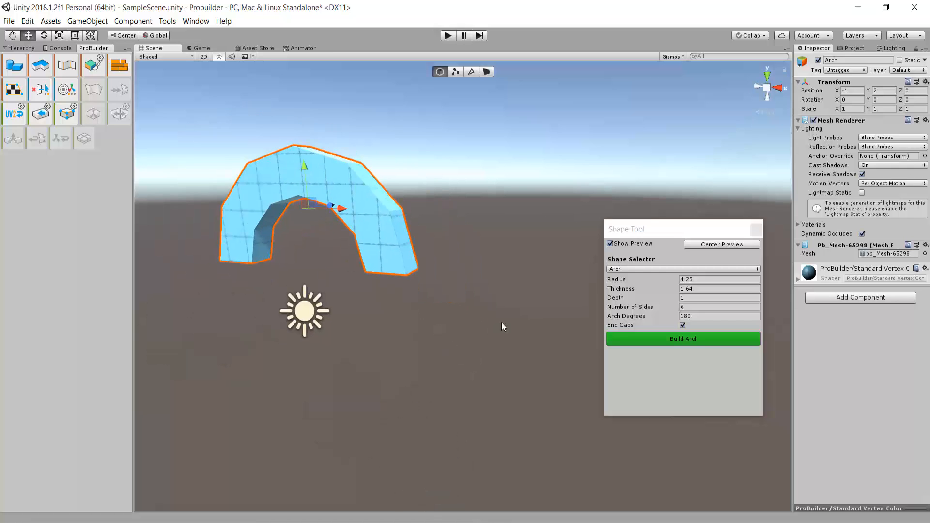
{"action": "right_click_drag", "start_coordinate": [502, 324], "coordinate": [455, 317]}
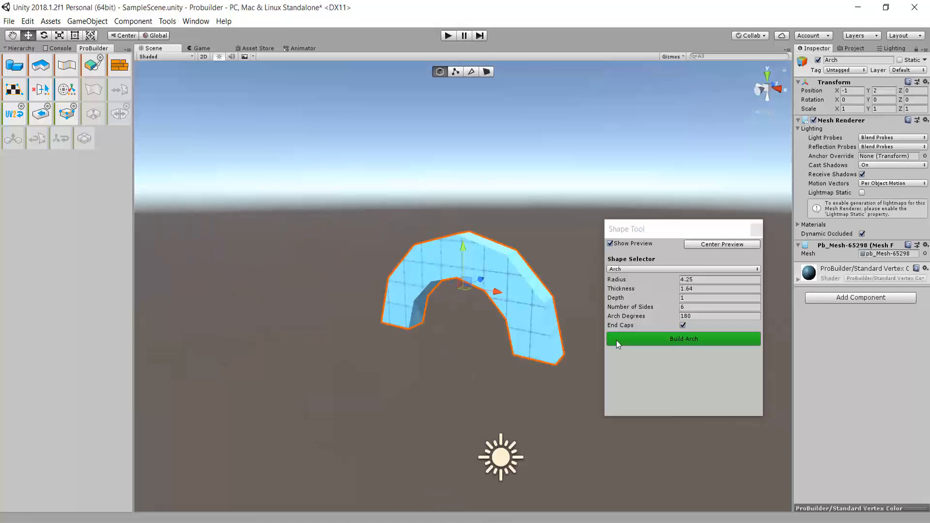
Switch the shape to Cube and set its X dimension to 4
{"action": "left_click", "coordinate": [649, 270]}
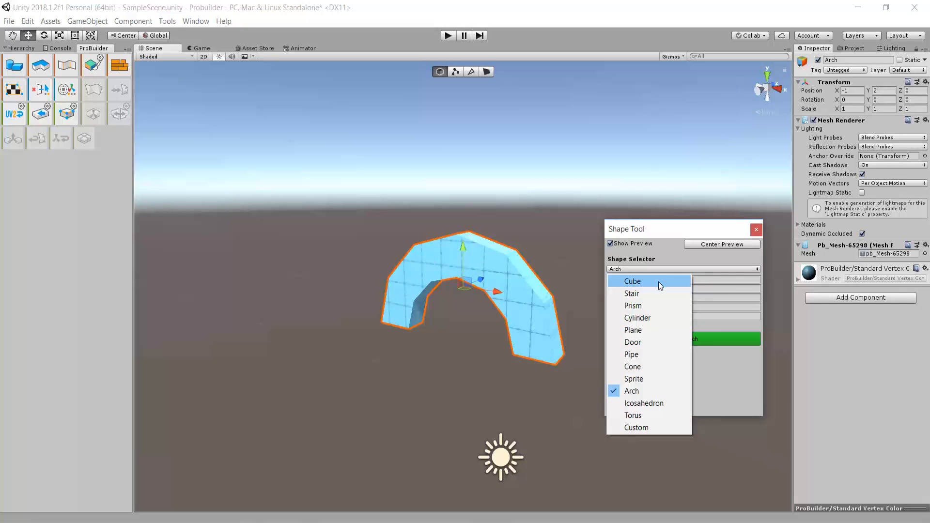
{"action": "left_click", "coordinate": [658, 281]}
{"action": "scroll", "coordinate": [538, 312], "scroll_direction": "up", "scroll_amount": 6}
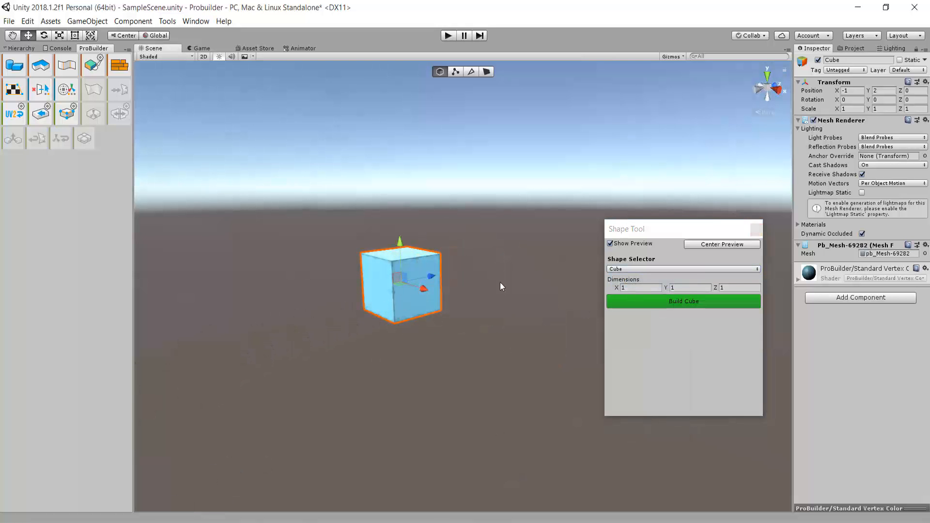
{"action": "left_click", "coordinate": [640, 287]}
{"action": "type", "text": "4"}
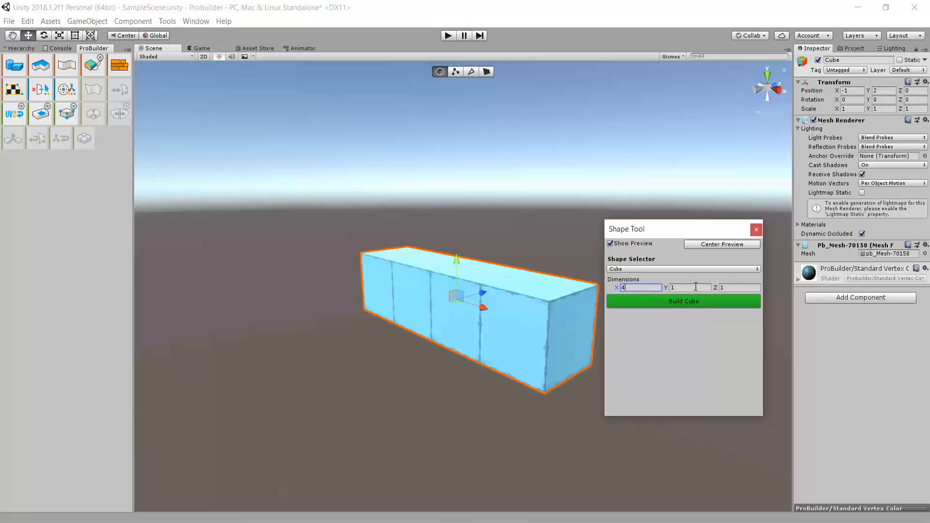
Set the cube's Y dimension to 4 and its Z dimension to 2, and inspect the preview
{"action": "key", "text": "Tab"}
{"action": "type", "text": "4"}
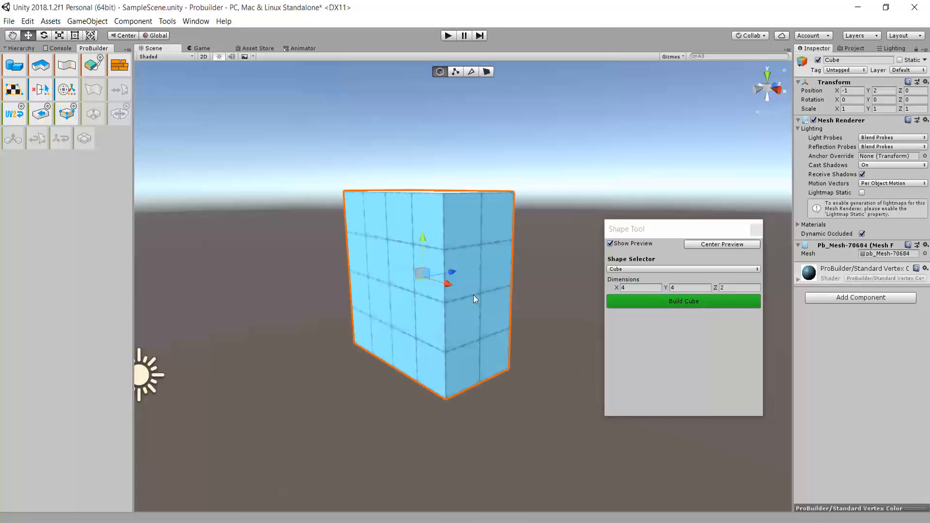
{"action": "scroll", "coordinate": [474, 296], "scroll_direction": "down", "scroll_amount": 3}
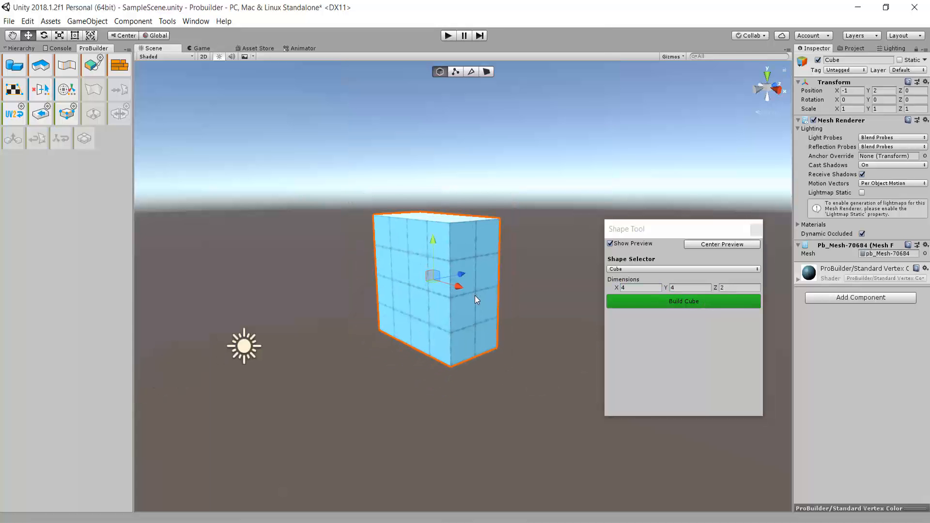
{"action": "middle_click_drag", "start_coordinate": [476, 341], "coordinate": [476, 345]}
{"action": "scroll", "coordinate": [487, 337], "scroll_direction": "up", "scroll_amount": 6}
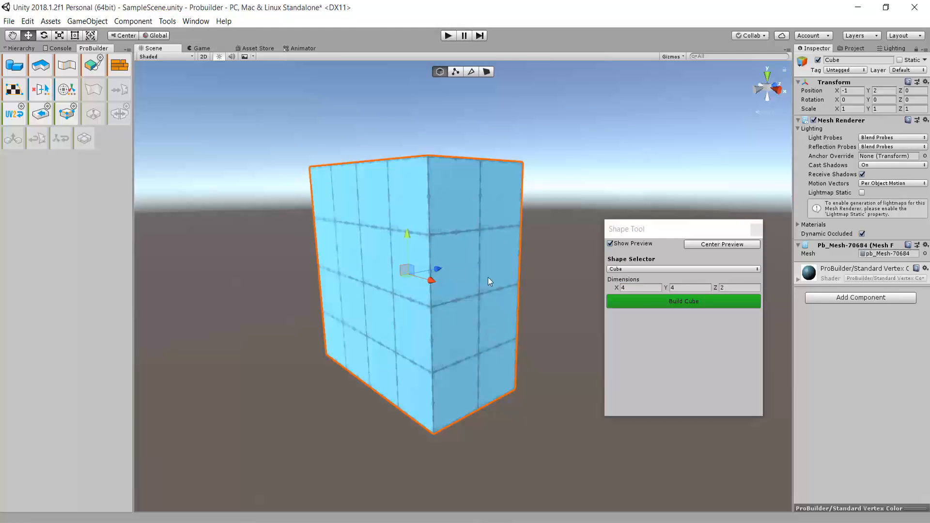
{"action": "mouse_move", "coordinate": [486, 272]}
{"action": "middle_mouse_down"}
{"action": "mouse_move", "coordinate": [469, 311]}
{"action": "mouse_move", "coordinate": [490, 281]}
{"action": "middle_mouse_up"}
{"action": "scroll", "coordinate": [490, 280], "scroll_direction": "down", "scroll_amount": 3}
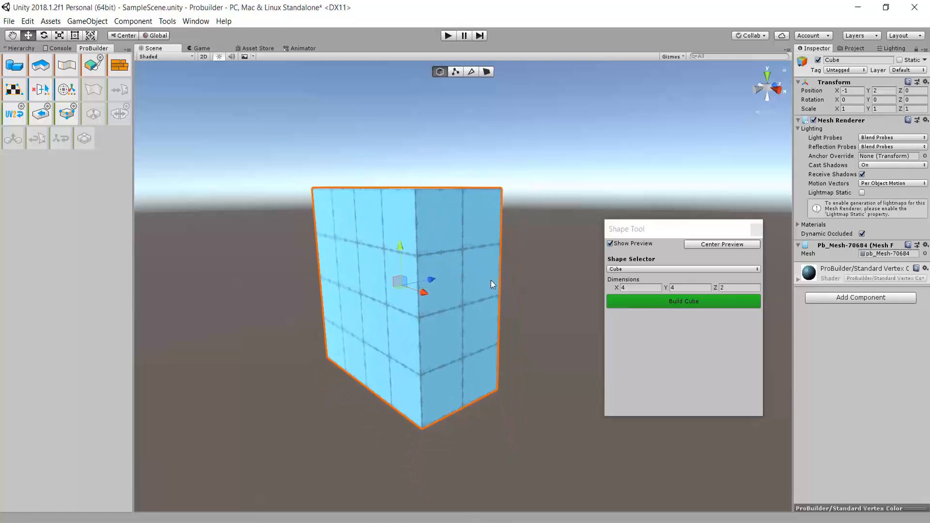
Build the cube, close the Shape Tool, and widen the Inspector
{"action": "left_click", "coordinate": [681, 301]}
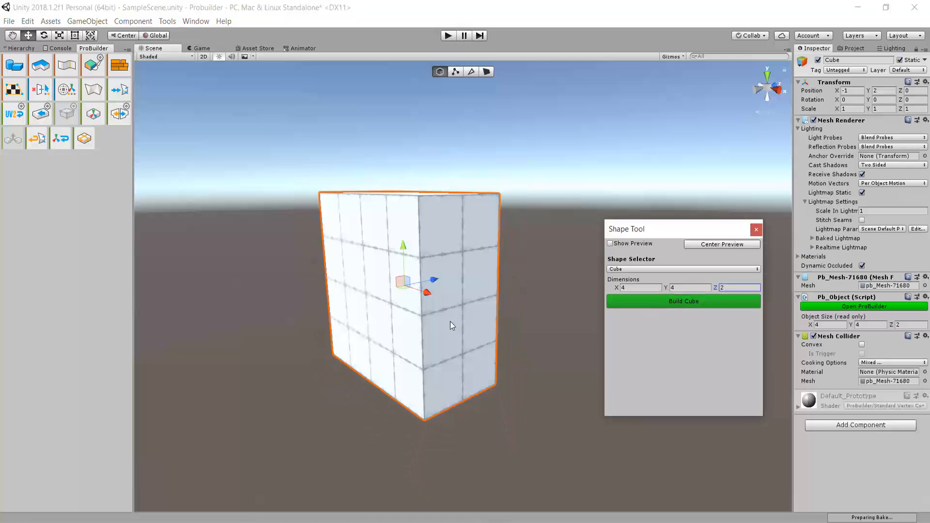
{"action": "left_click", "coordinate": [756, 230]}
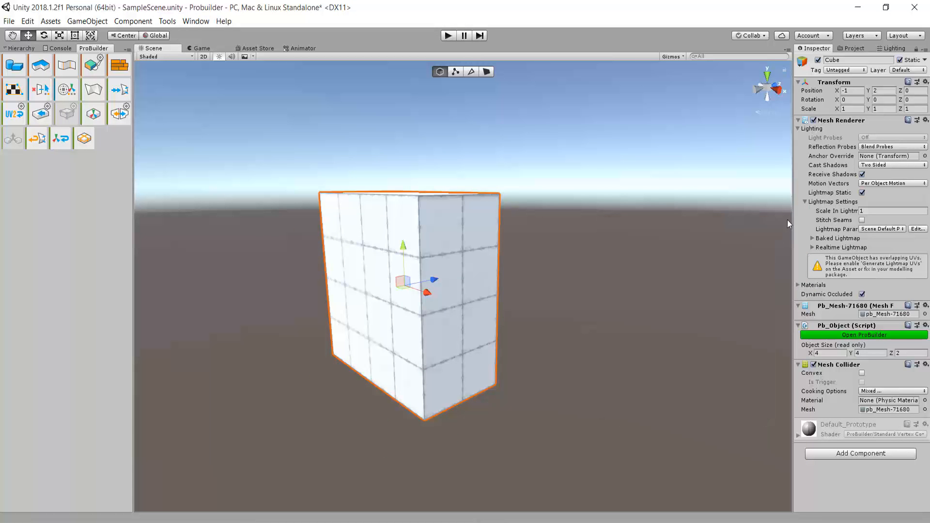
{"action": "left_click_drag", "start_coordinate": [783, 218], "coordinate": [755, 220]}
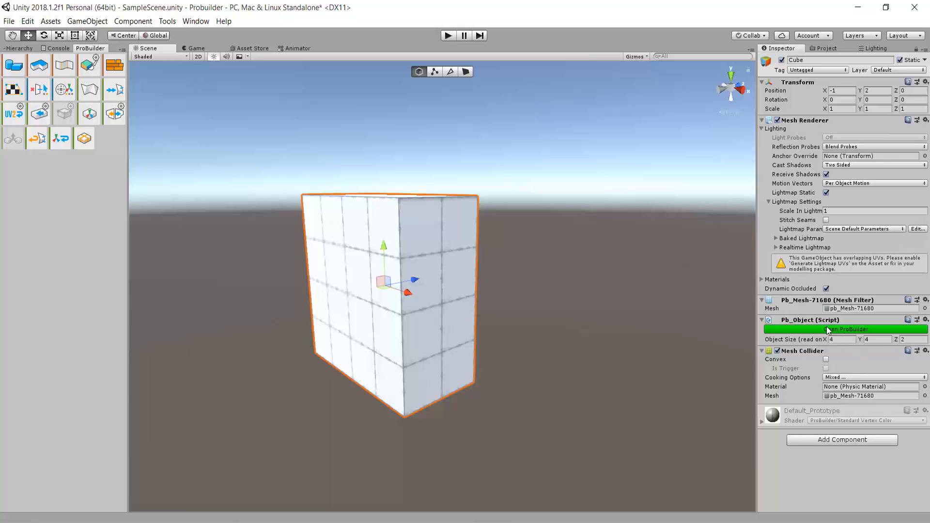
Move the whole cube freely to about X -1.32, Z 0.18, and try the Rotate tool on it
{"action": "scroll", "coordinate": [612, 296], "scroll_direction": "down", "scroll_amount": 2}
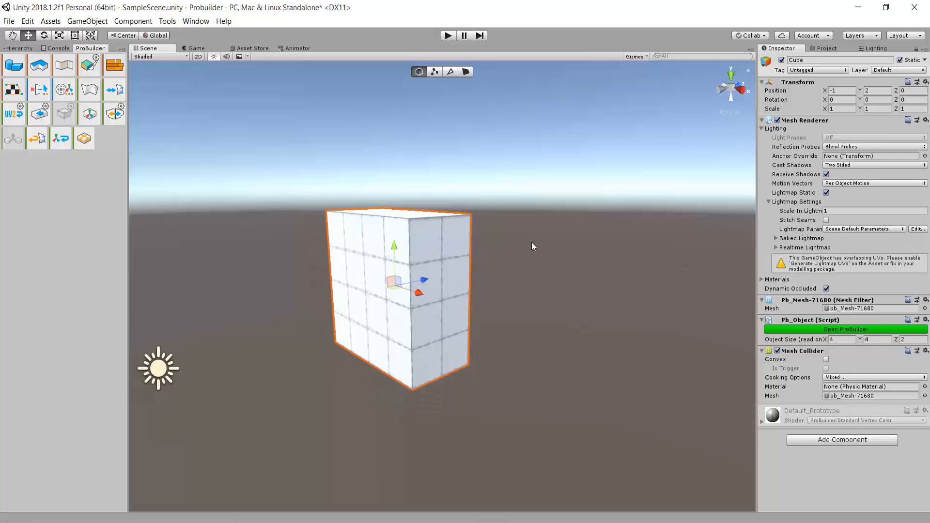
{"action": "mouse_move", "coordinate": [532, 246]}
{"action": "middle_mouse_down"}
{"action": "mouse_move", "coordinate": [559, 272]}
{"action": "mouse_move", "coordinate": [531, 237]}
{"action": "middle_mouse_up"}
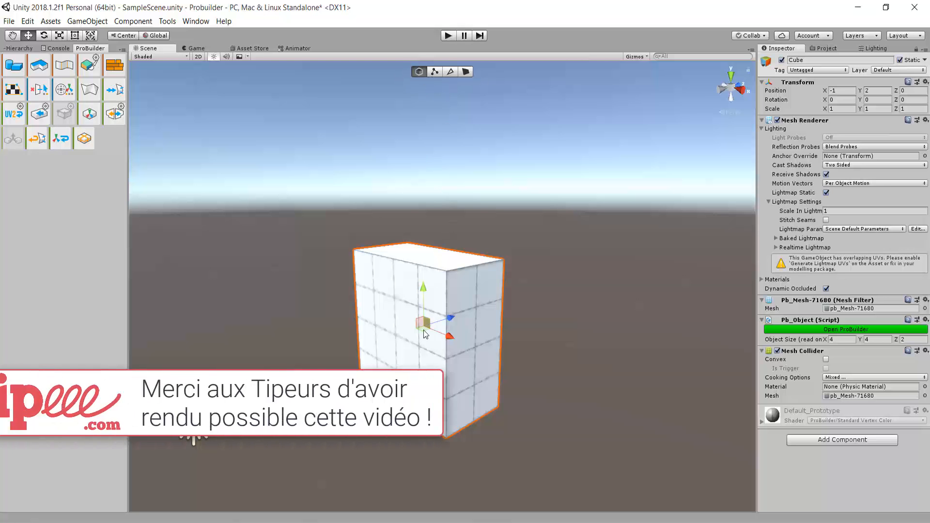
{"action": "left_click_drag", "start_coordinate": [422, 330], "coordinate": [556, 356]}
{"action": "left_click", "coordinate": [44, 36]}
{"action": "key", "text": "ctrl+z"}
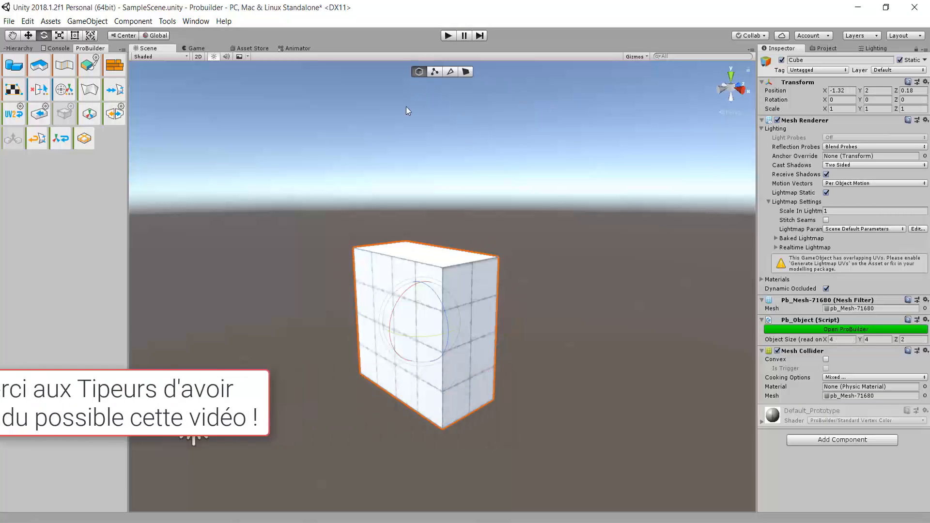
Try moving the cube's front upper corner vertex in vertex selection mode, and undo the move
{"action": "left_click", "coordinate": [434, 72]}
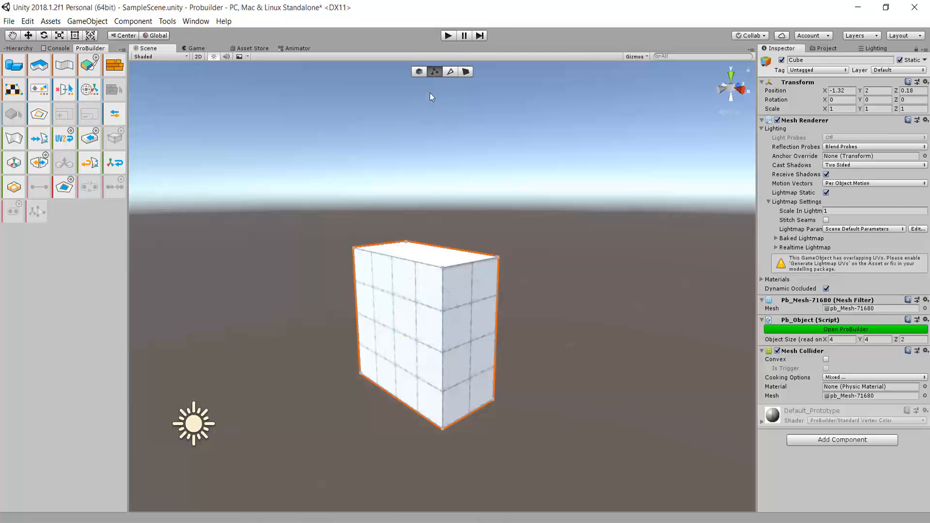
{"action": "scroll", "coordinate": [469, 213], "scroll_direction": "up", "scroll_amount": 3}
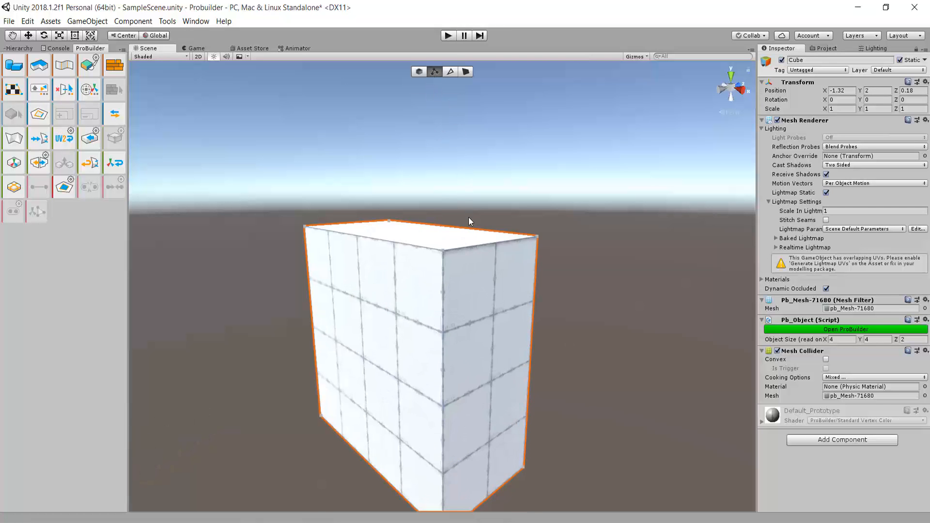
{"action": "left_click", "coordinate": [442, 244]}
{"action": "scroll", "coordinate": [459, 261], "scroll_direction": "down", "scroll_amount": 1}
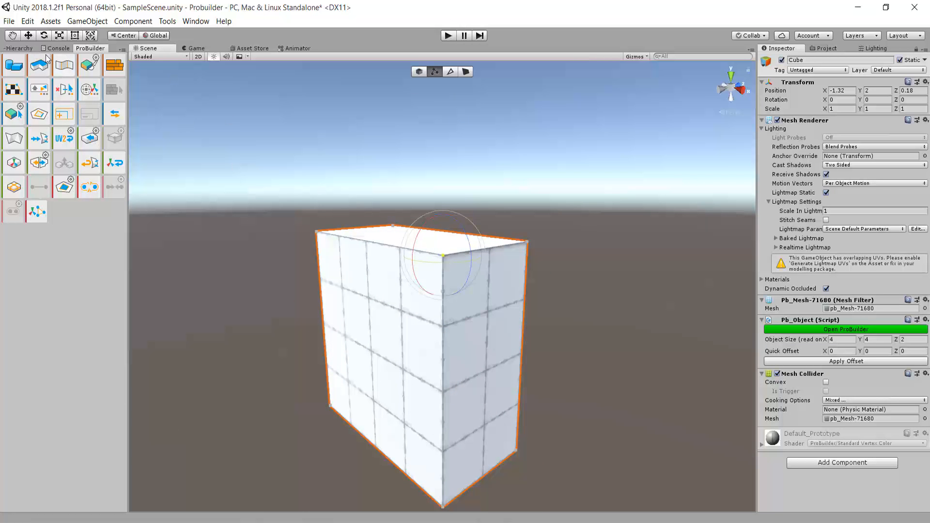
{"action": "key", "text": "w"}
{"action": "left_click_drag", "start_coordinate": [441, 258], "coordinate": [392, 308]}
{"action": "key", "text": "ctrl+z"}
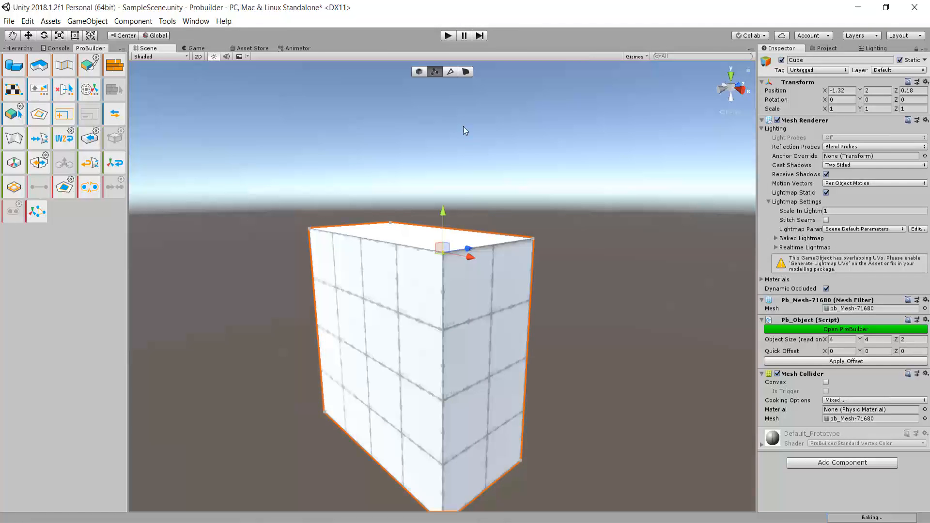
Try editing the cube's front vertical edge in edge selection mode, orbit around it, and undo the change
{"action": "left_click", "coordinate": [451, 72]}
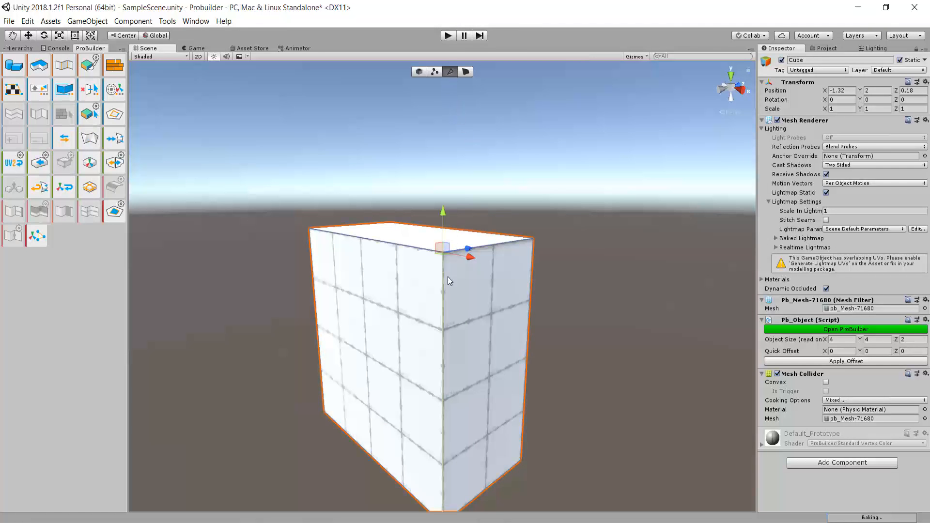
{"action": "left_click", "coordinate": [440, 304]}
{"action": "left_click_drag", "start_coordinate": [477, 349], "coordinate": [463, 207], "text": "alt"}
{"action": "left_click_drag", "start_coordinate": [501, 280], "coordinate": [431, 301], "text": "alt"}
{"action": "left_click_drag", "start_coordinate": [471, 258], "coordinate": [451, 339], "text": "alt"}
{"action": "middle_click_drag", "start_coordinate": [451, 339], "coordinate": [426, 426]}
{"action": "scroll", "coordinate": [516, 235], "scroll_direction": "down", "scroll_amount": 3}
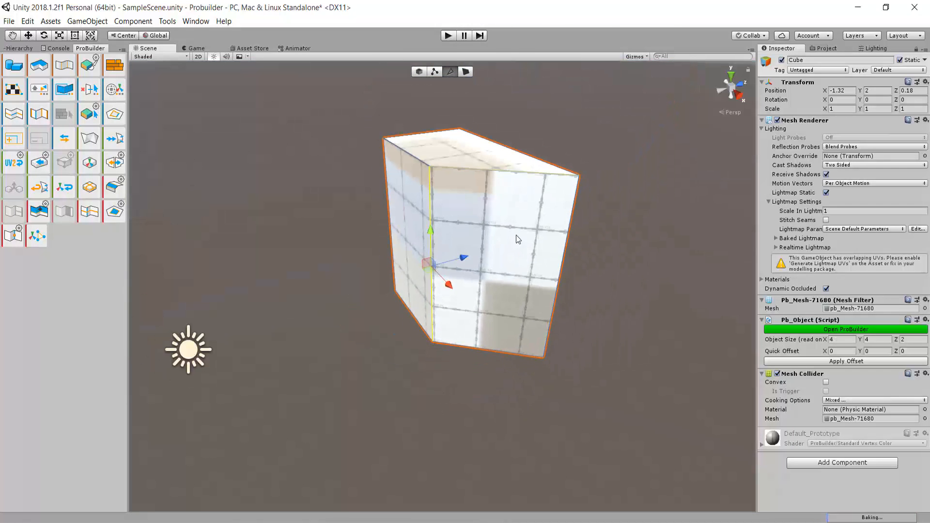
{"action": "key", "text": "ctrl+z"}
Switch to face selection mode and select the cube's end, top and long side faces one at a time
{"action": "left_click", "coordinate": [465, 72]}
{"action": "scroll", "coordinate": [524, 75], "scroll_direction": "up", "scroll_amount": 4}
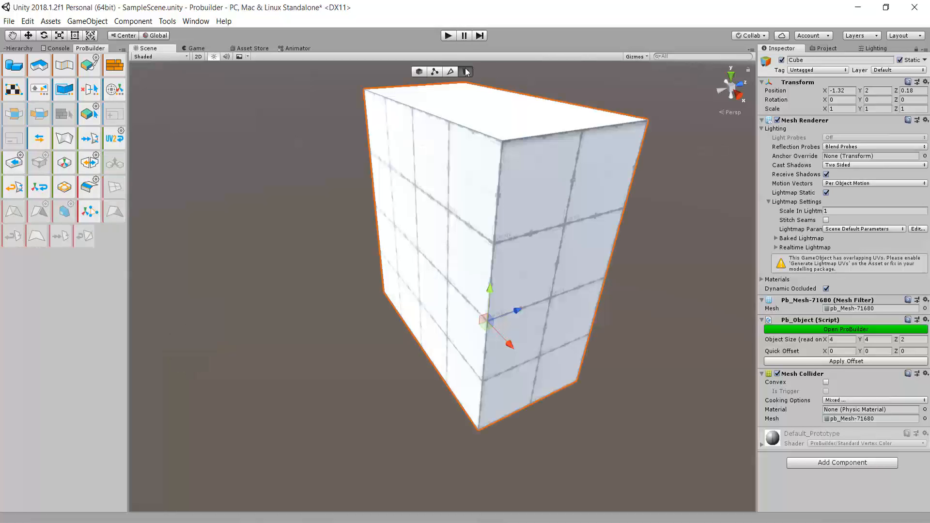
{"action": "left_click", "coordinate": [440, 223]}
{"action": "left_click", "coordinate": [541, 207]}
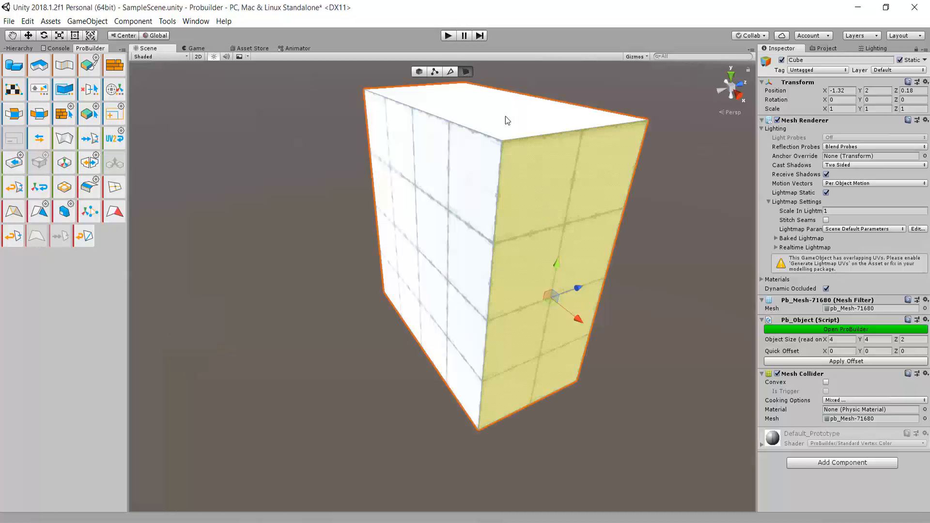
{"action": "left_click", "coordinate": [503, 118]}
{"action": "left_click", "coordinate": [464, 191]}
Try pulling the cube's long side face outward along the Z axis, and undo the change
{"action": "middle_click_drag", "start_coordinate": [523, 206], "coordinate": [471, 196]}
{"action": "scroll", "coordinate": [455, 213], "scroll_direction": "down", "scroll_amount": 5}
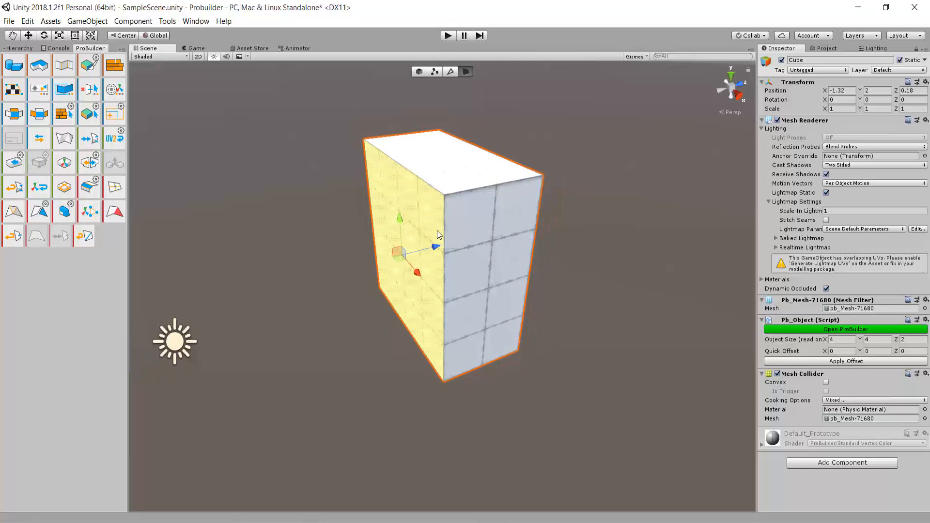
{"action": "scroll", "coordinate": [434, 236], "scroll_direction": "up", "scroll_amount": 1}
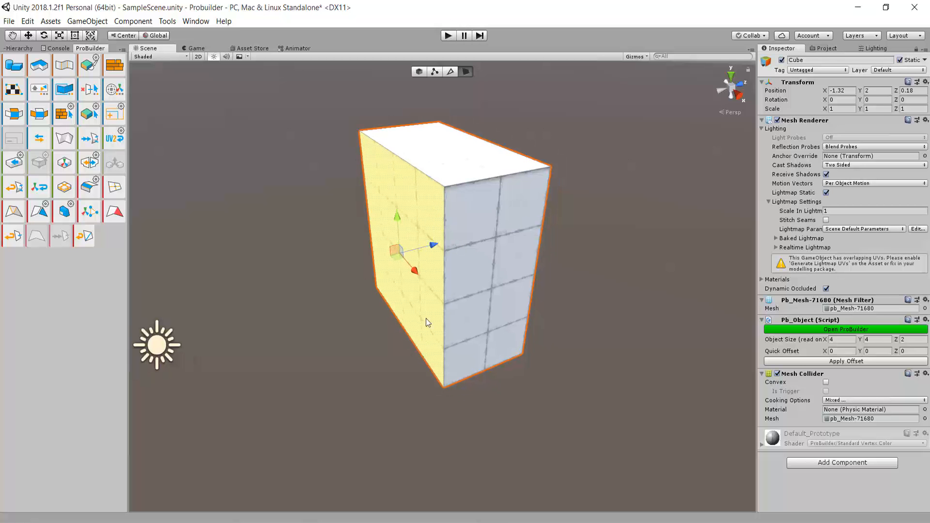
{"action": "left_click_drag", "start_coordinate": [434, 246], "coordinate": [303, 275]}
{"action": "key", "text": "ctrl+z"}
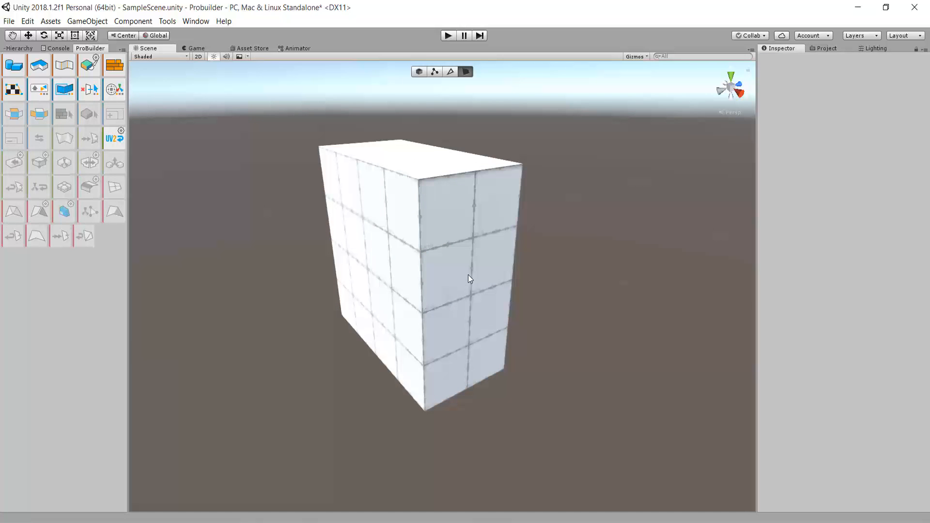
Reselect the cube, select its narrow end face, and add the adjacent long side face to the selection
{"action": "left_click", "coordinate": [470, 246]}
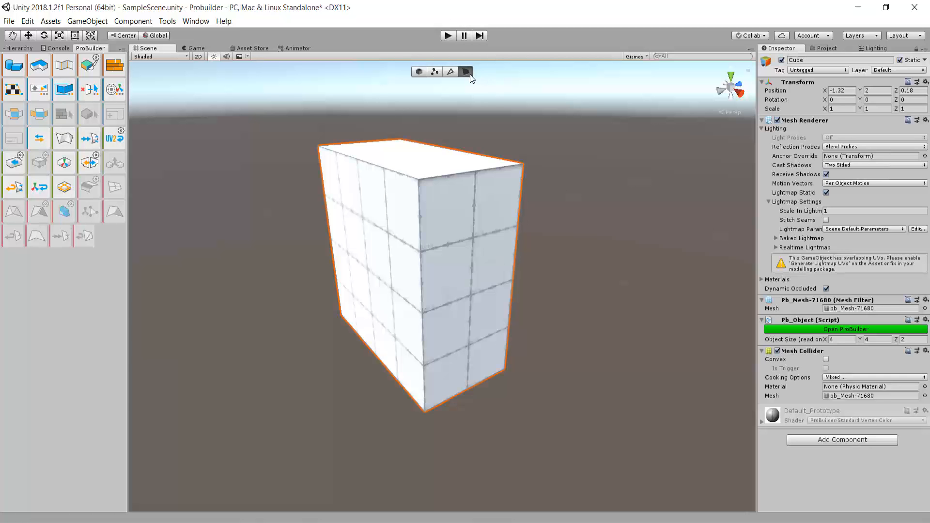
{"action": "left_click", "coordinate": [471, 211]}
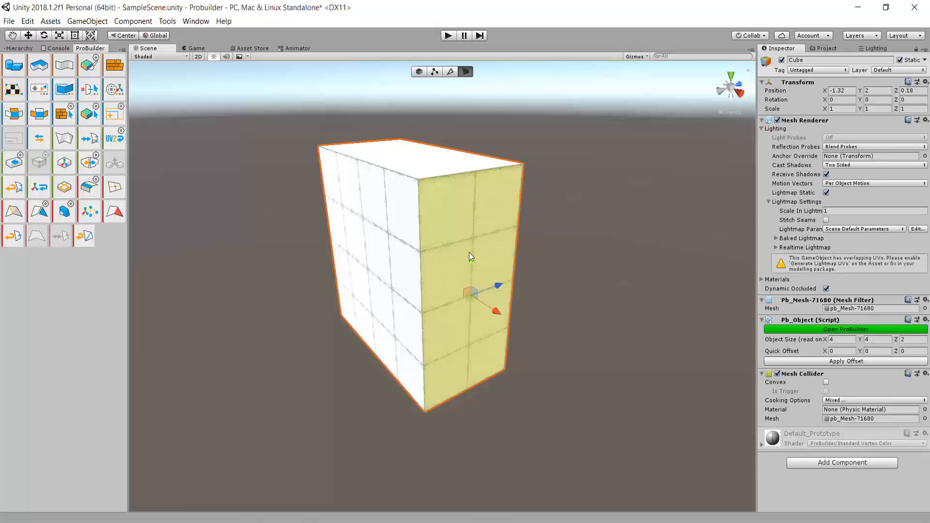
{"action": "left_click", "coordinate": [372, 237], "text": "shift"}
{"action": "key", "text": "q"}
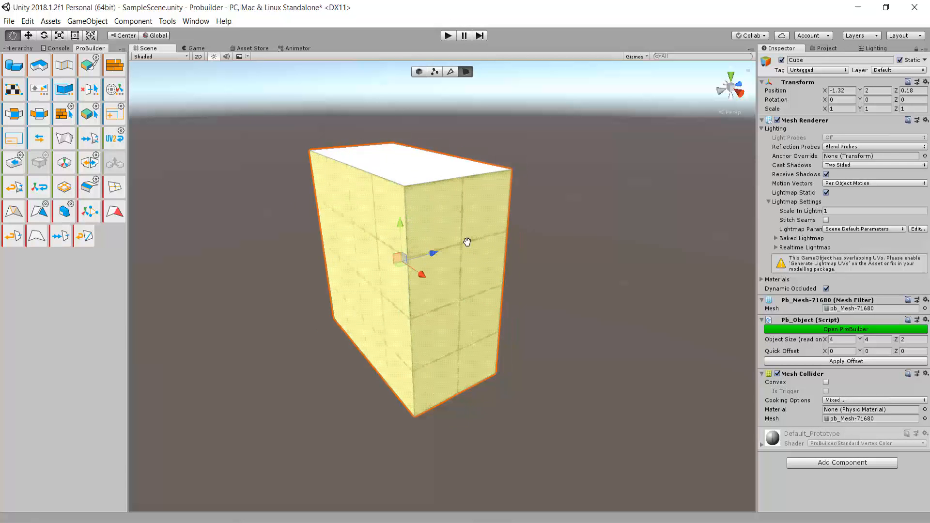
{"action": "left_click_drag", "start_coordinate": [467, 242], "coordinate": [272, 293]}
Try raising the cube's top face along the Y axis, and undo the move
{"action": "middle_click_drag", "start_coordinate": [272, 293], "coordinate": [521, 251]}
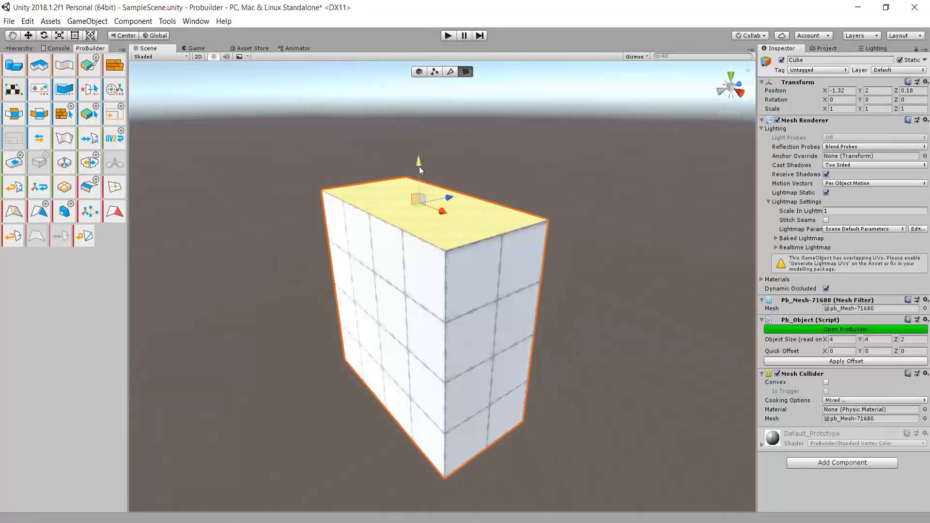
{"action": "left_click_drag", "start_coordinate": [420, 164], "coordinate": [411, 108]}
{"action": "key", "text": "ctrl+z"}
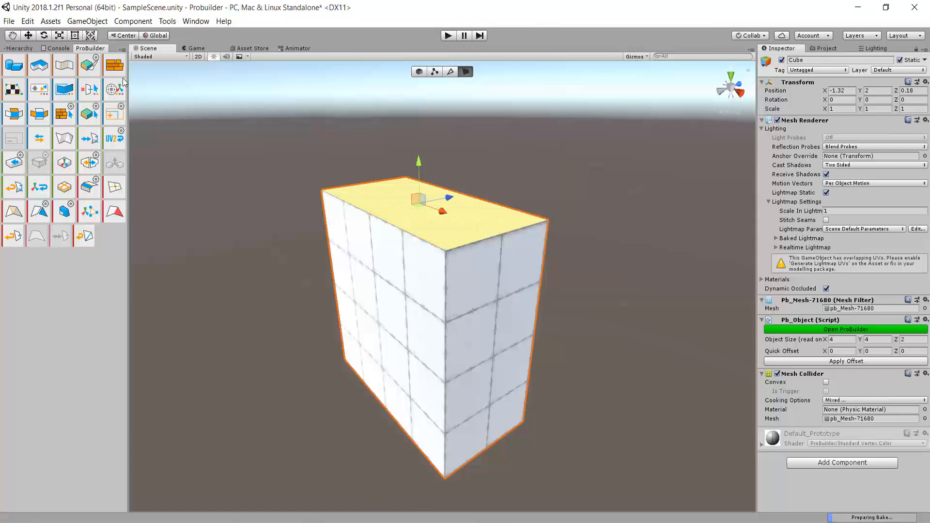
Tilt the cube's top face with Rotate and scale it up, to an object size of about 6.63 by 4.77 by 3.75
{"action": "key", "text": "e"}
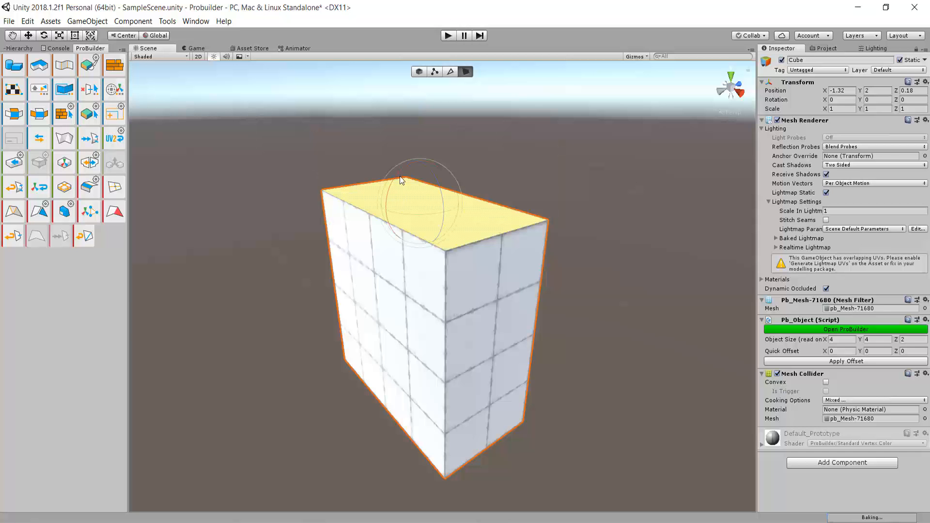
{"action": "left_click_drag", "start_coordinate": [400, 177], "coordinate": [387, 174]}
{"action": "key", "text": "r"}
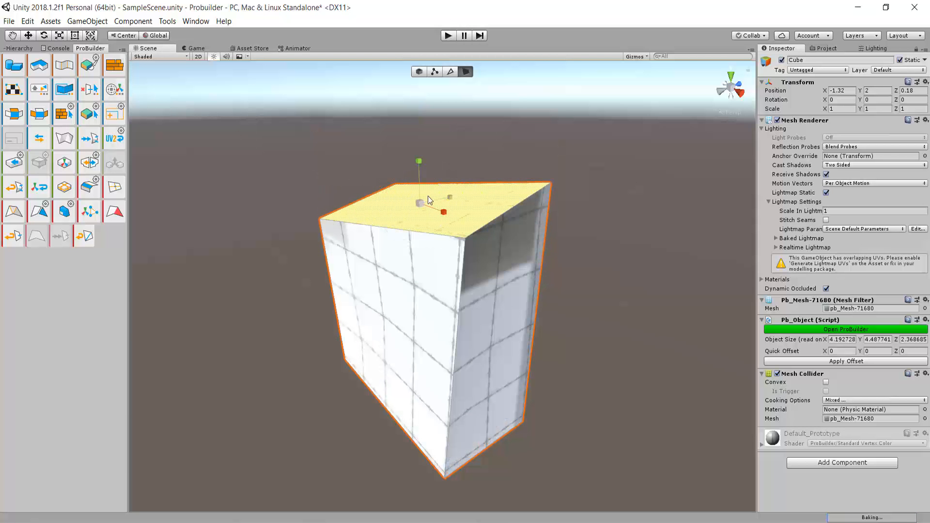
{"action": "left_click_drag", "start_coordinate": [420, 202], "coordinate": [420, 195]}
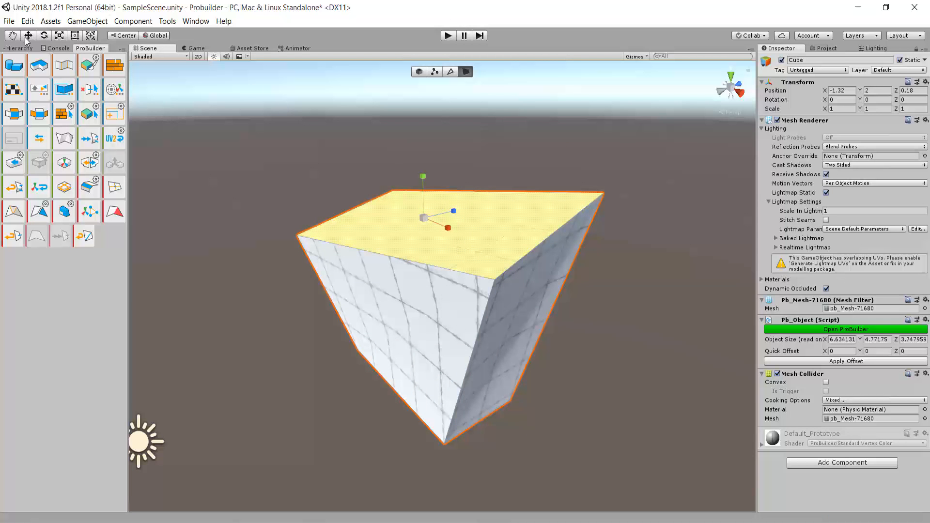
Return to the Move tool, then undo, redo and again undo the top face's tilt and enlargement
{"action": "left_click", "coordinate": [27, 36]}
{"action": "left_click_drag", "start_coordinate": [498, 235], "coordinate": [478, 312], "text": "alt"}
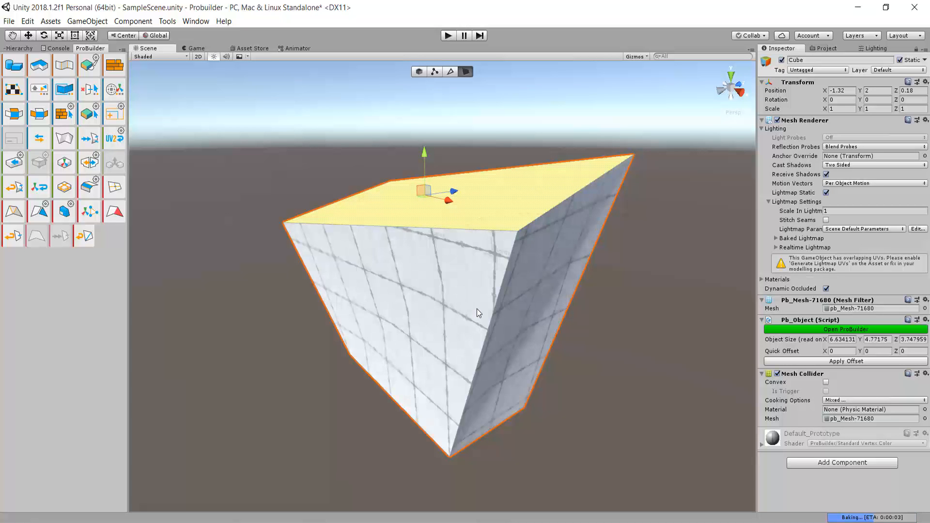
{"action": "key", "text": "ctrl+z"}
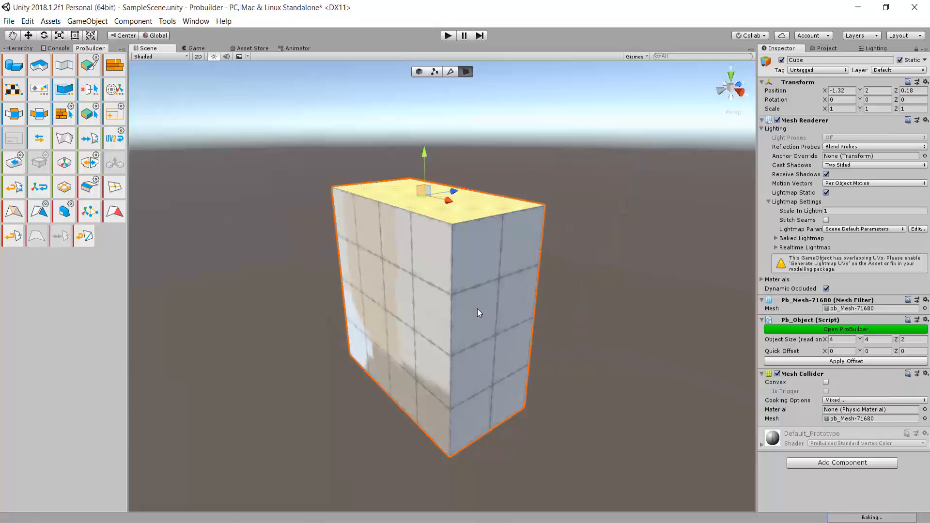
{"action": "key", "text": "ctrl+y"}
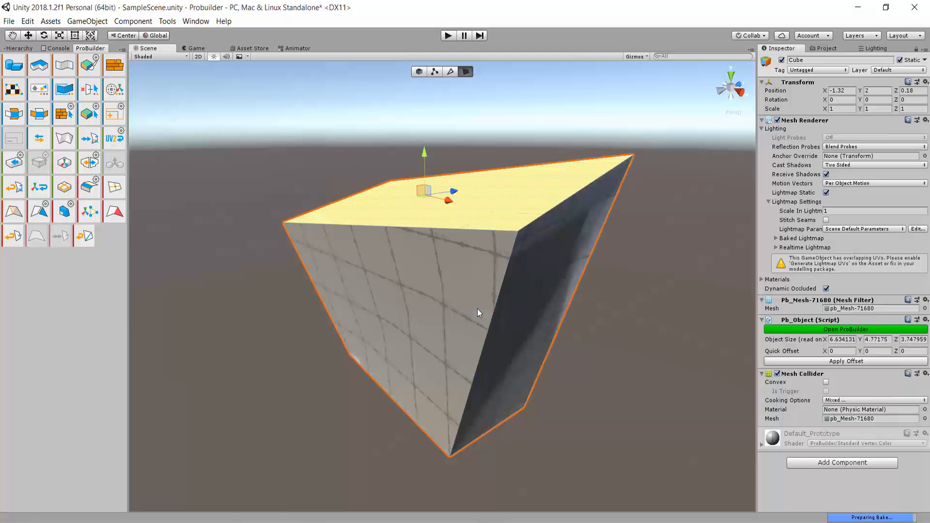
{"action": "key", "text": "ctrl+z"}
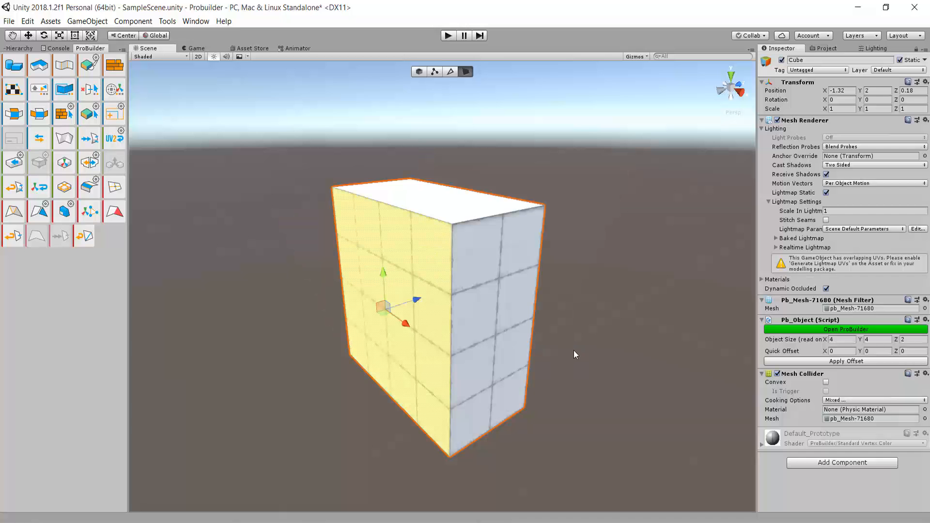
Extrude the cube's long side face outward along Z to an overall object depth of about 4.43
{"action": "middle_click_drag", "start_coordinate": [603, 327], "coordinate": [599, 316]}
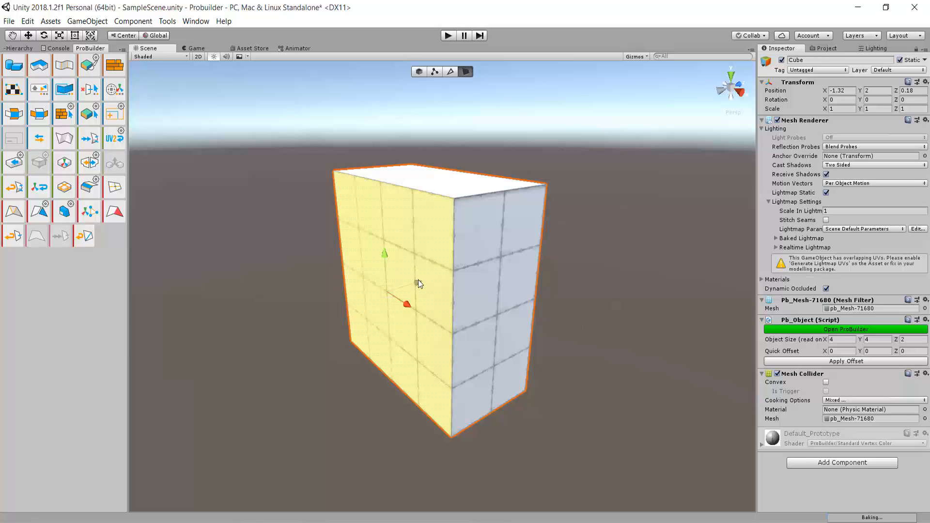
{"action": "left_click_drag", "start_coordinate": [419, 283], "coordinate": [304, 329], "text": "shift"}
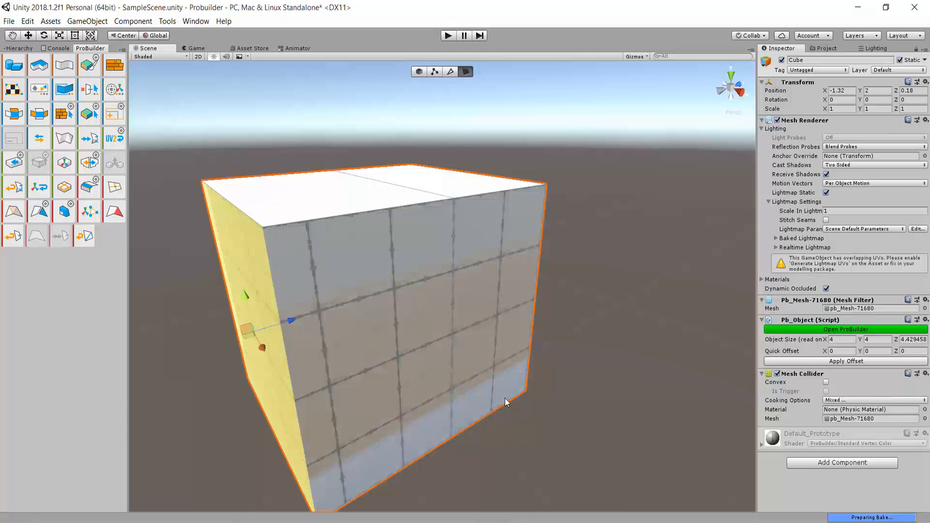
Extrude one half of the cube's divided top face upward along Y to an overall object height of about 5.92
{"action": "middle_click_drag", "start_coordinate": [458, 324], "coordinate": [436, 296]}
{"action": "scroll", "coordinate": [475, 357], "scroll_direction": "down", "scroll_amount": 5}
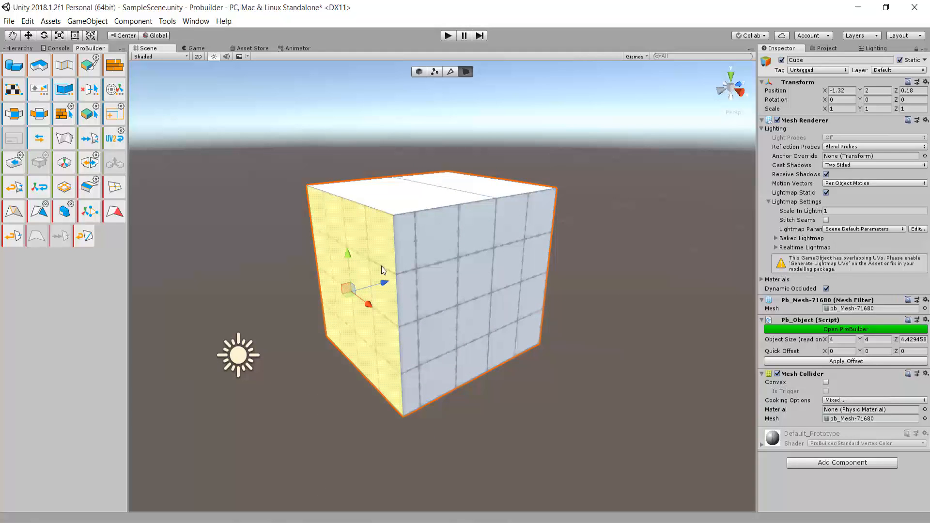
{"action": "left_click", "coordinate": [412, 199]}
{"action": "middle_click_drag", "start_coordinate": [450, 227], "coordinate": [428, 288]}
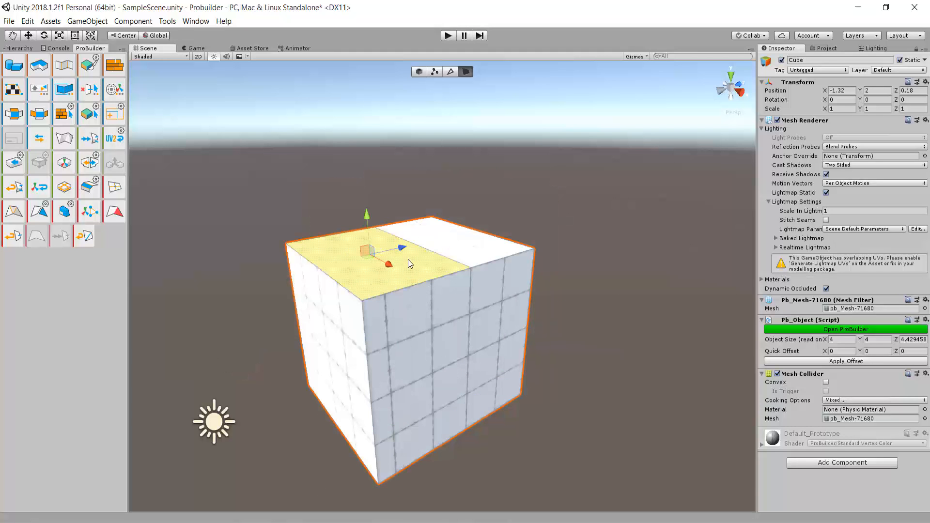
{"action": "left_click_drag", "start_coordinate": [366, 215], "coordinate": [359, 122], "text": "shift"}
{"action": "middle_click_drag", "start_coordinate": [424, 269], "coordinate": [473, 197]}
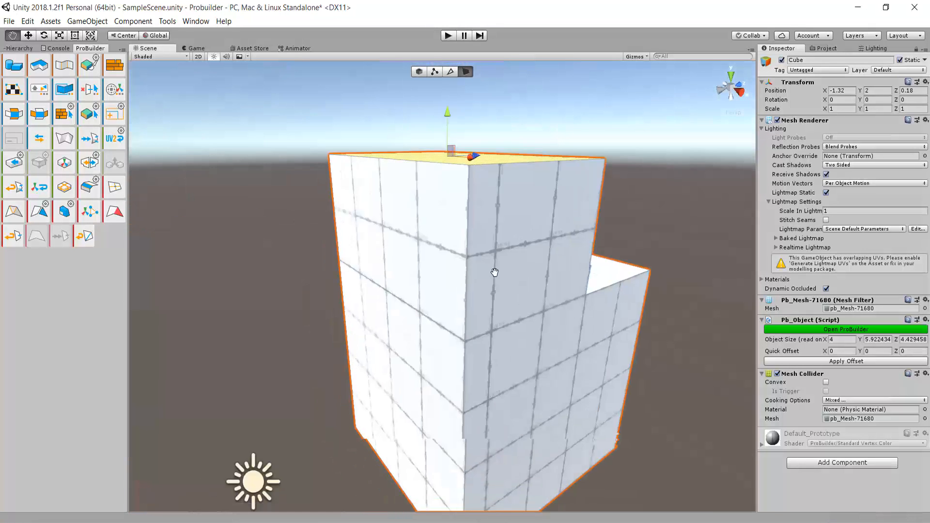
{"action": "middle_click_drag", "start_coordinate": [494, 269], "coordinate": [518, 257]}
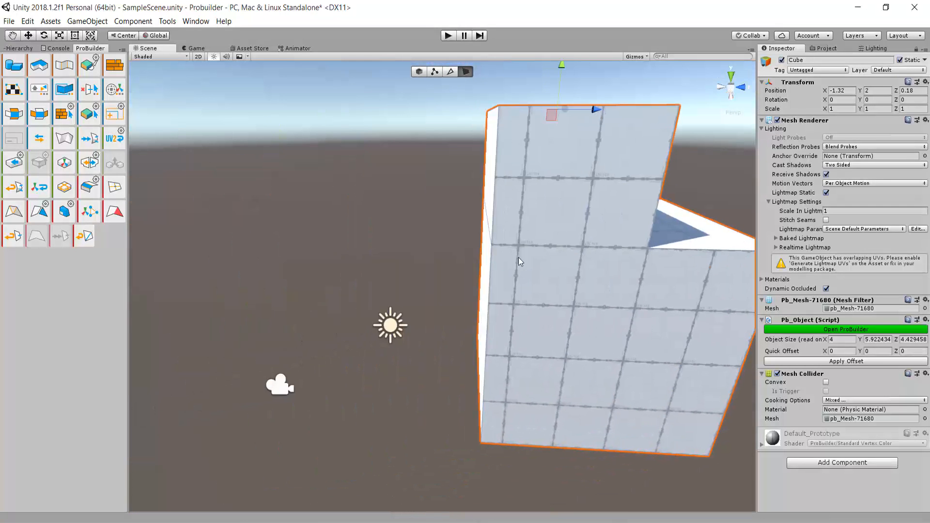
Inset the raised block's upper front face by extruding it with the Scale tool down to a smaller rectangle
{"action": "right_click_drag", "start_coordinate": [518, 257], "coordinate": [531, 276]}
{"action": "left_click", "coordinate": [410, 208]}
{"action": "middle_click_drag", "start_coordinate": [426, 229], "coordinate": [496, 272]}
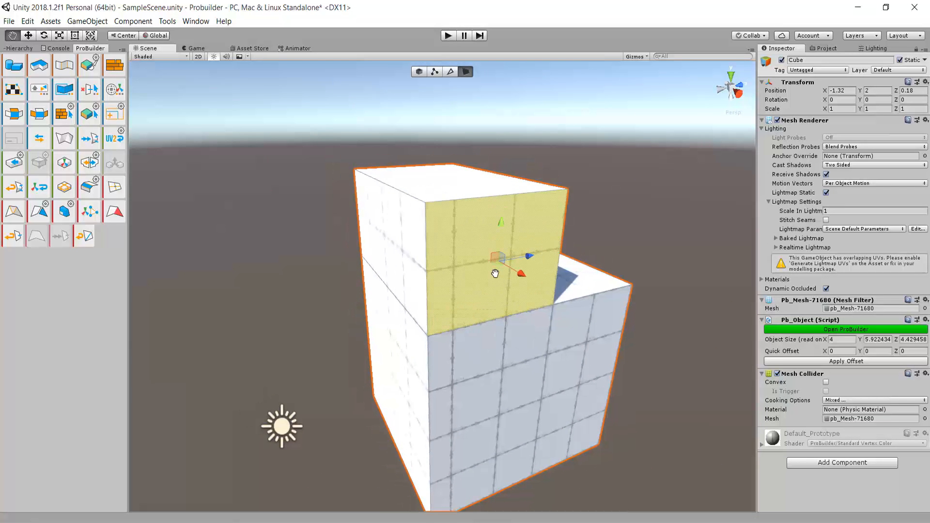
{"action": "right_click_drag", "start_coordinate": [519, 278], "coordinate": [539, 269]}
{"action": "key", "text": "r"}
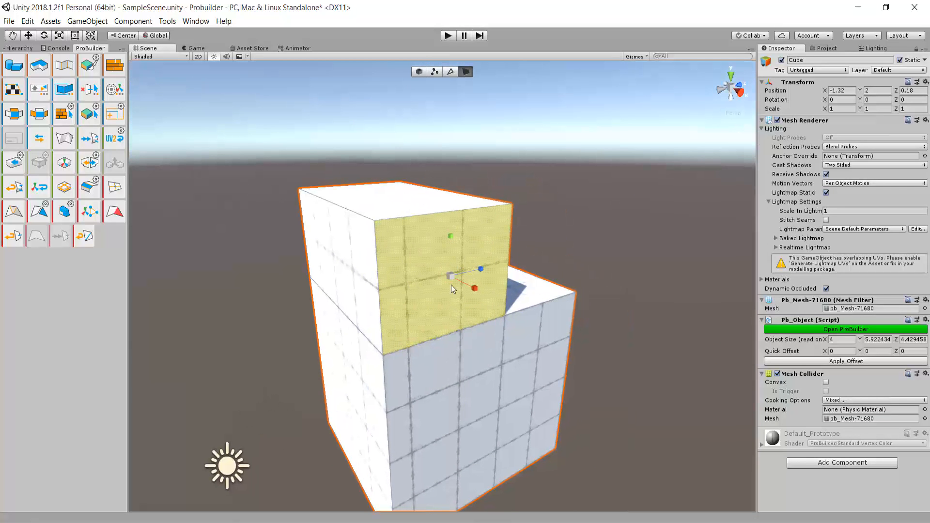
{"action": "left_click_drag", "start_coordinate": [451, 276], "coordinate": [449, 281], "text": "shift"}
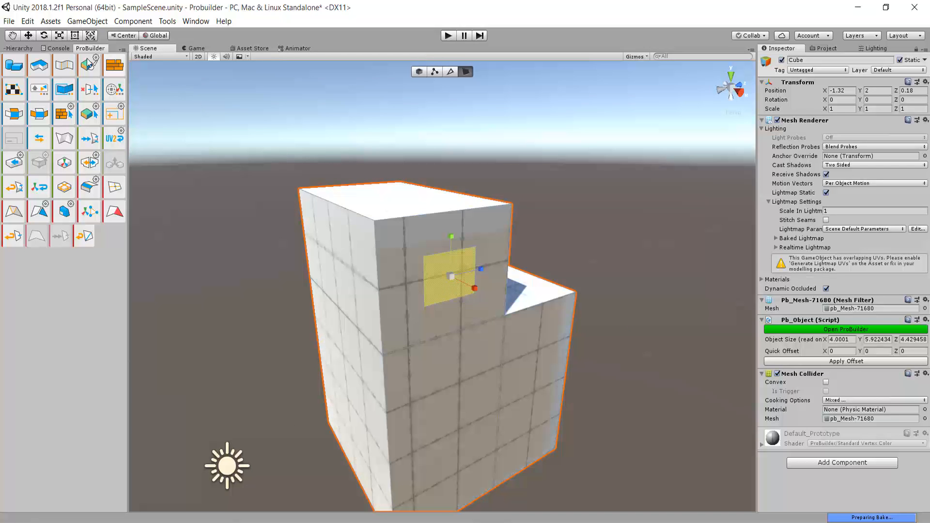
Extrude the inset face along X, trying it inward and outward, and leave it protruding at an overall object width of about 4.25
{"action": "left_click", "coordinate": [28, 36]}
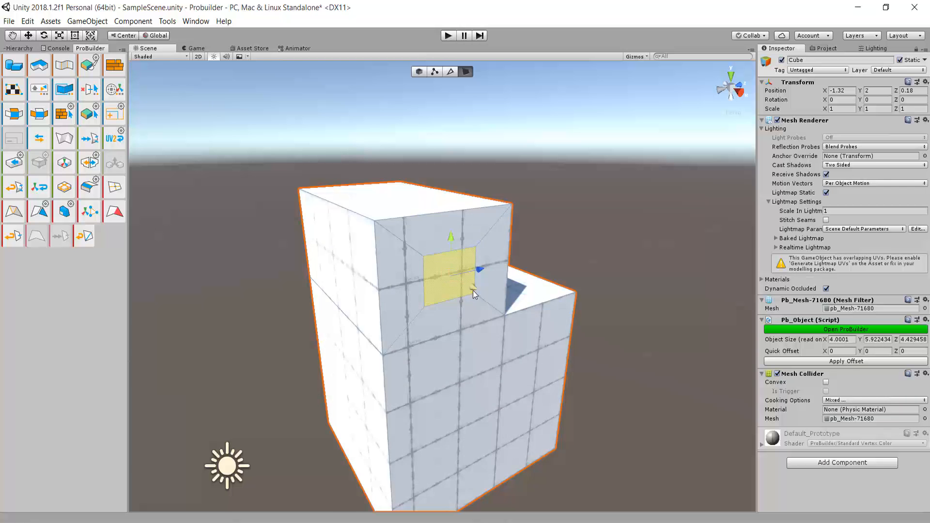
{"action": "left_click_drag", "start_coordinate": [473, 291], "coordinate": [423, 281], "text": "shift"}
{"action": "scroll", "coordinate": [485, 287], "scroll_direction": "up", "scroll_amount": 8}
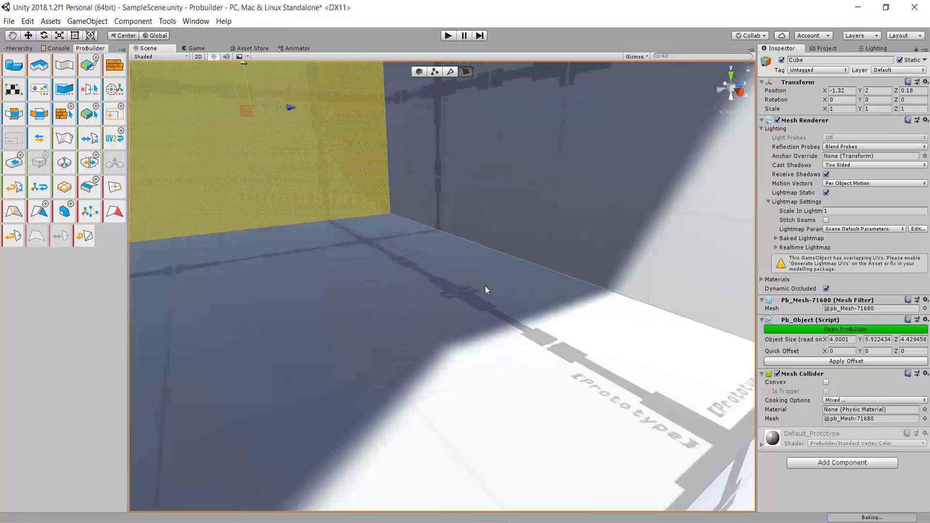
{"action": "scroll", "coordinate": [484, 285], "scroll_direction": "down", "scroll_amount": 10}
{"action": "right_click_drag", "start_coordinate": [504, 298], "coordinate": [530, 316]}
{"action": "left_click_drag", "start_coordinate": [324, 198], "coordinate": [430, 257]}
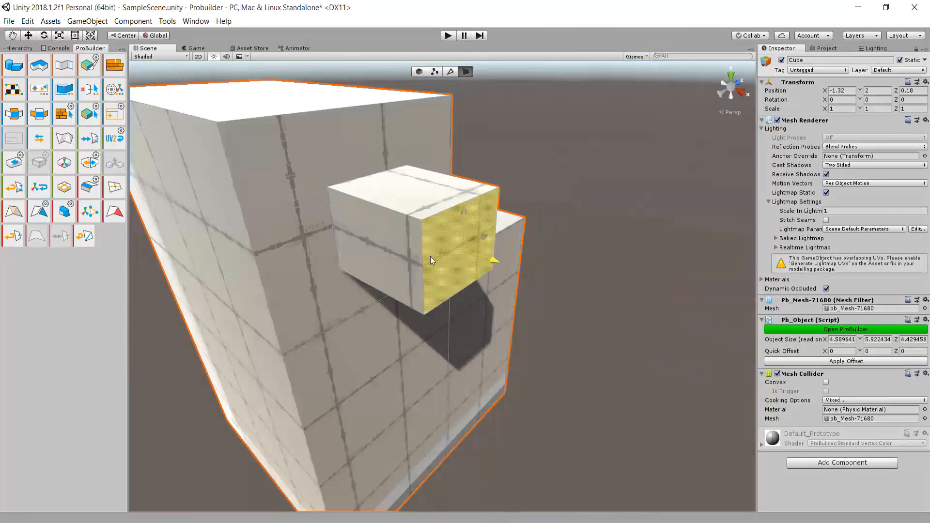
{"action": "left_click_drag", "start_coordinate": [430, 257], "coordinate": [446, 277]}
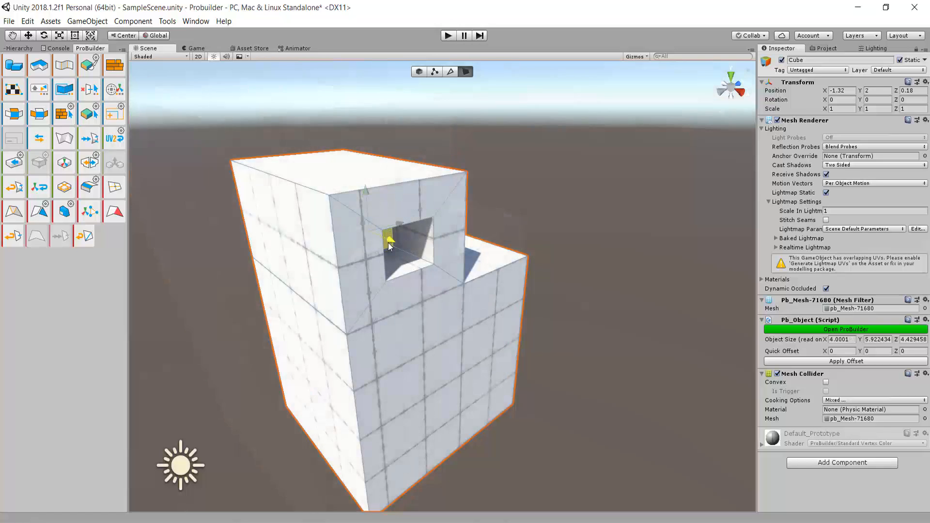
{"action": "left_click_drag", "start_coordinate": [388, 238], "coordinate": [424, 268]}
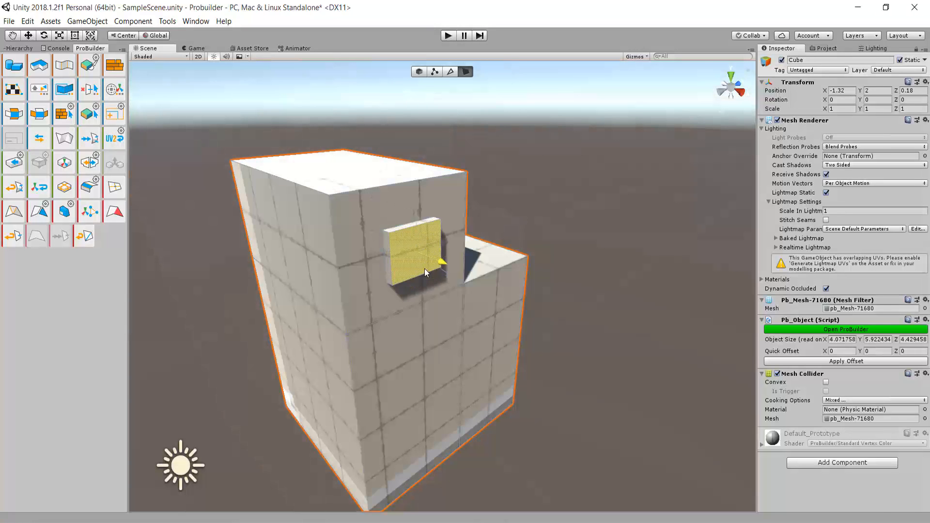
{"action": "scroll", "coordinate": [398, 246], "scroll_direction": "up", "scroll_amount": 3}
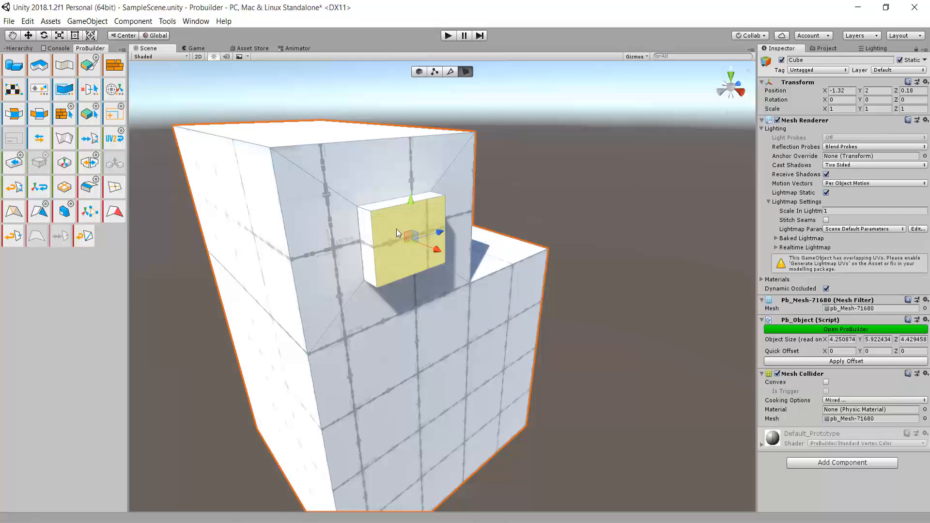
Delete the protruding block's front face to open a hole in the mesh
{"action": "key", "text": "BackSpace"}
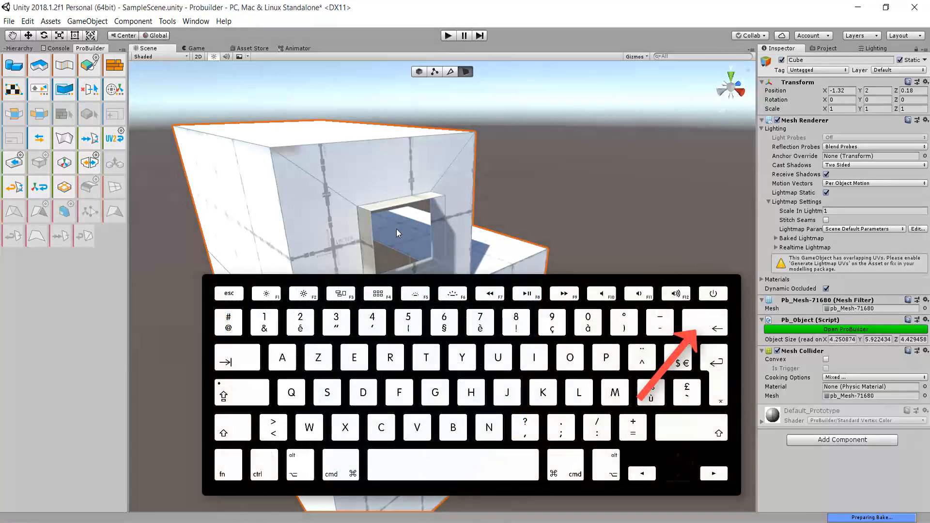
{"action": "scroll", "coordinate": [418, 235], "scroll_direction": "up", "scroll_amount": 3}
{"action": "scroll", "coordinate": [484, 230], "scroll_direction": "down", "scroll_amount": 2}
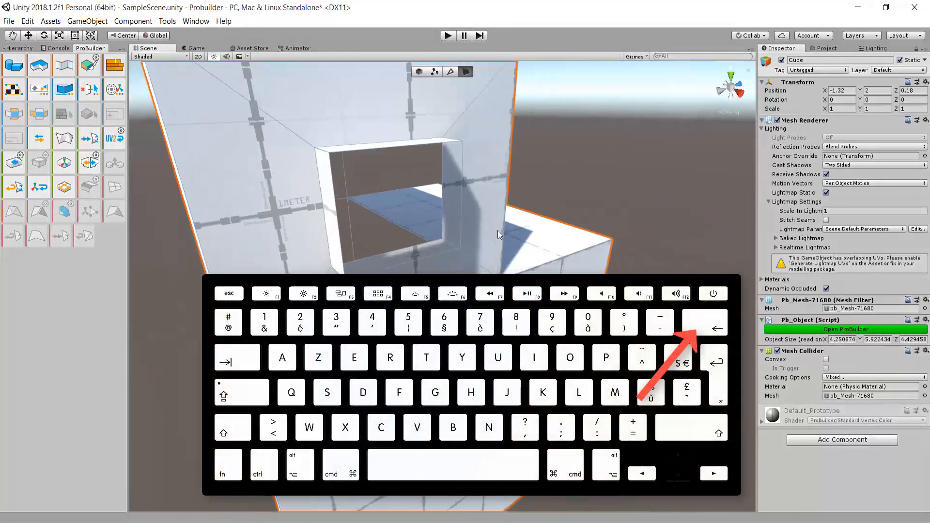
{"action": "scroll", "coordinate": [497, 231], "scroll_direction": "down", "scroll_amount": 2}
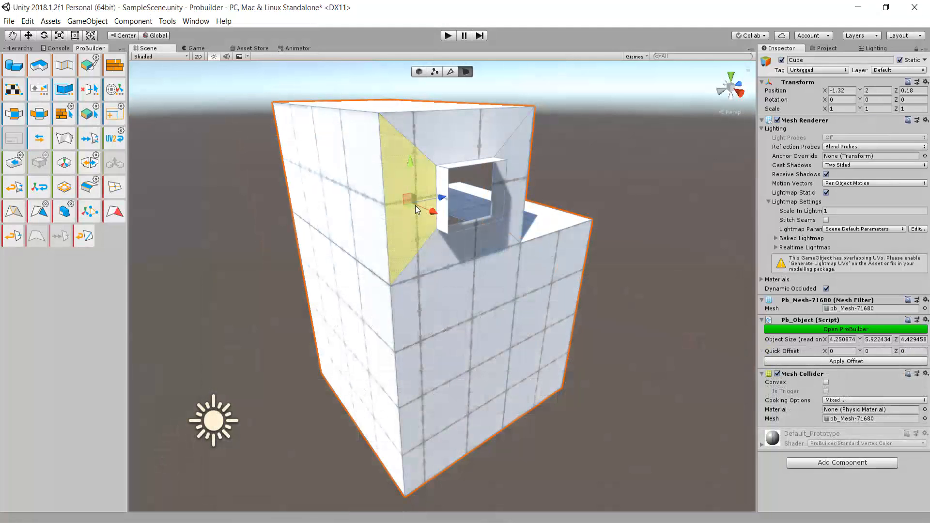
Delete the whole cube object, and undo the deletion
{"action": "key", "text": "Delete"}
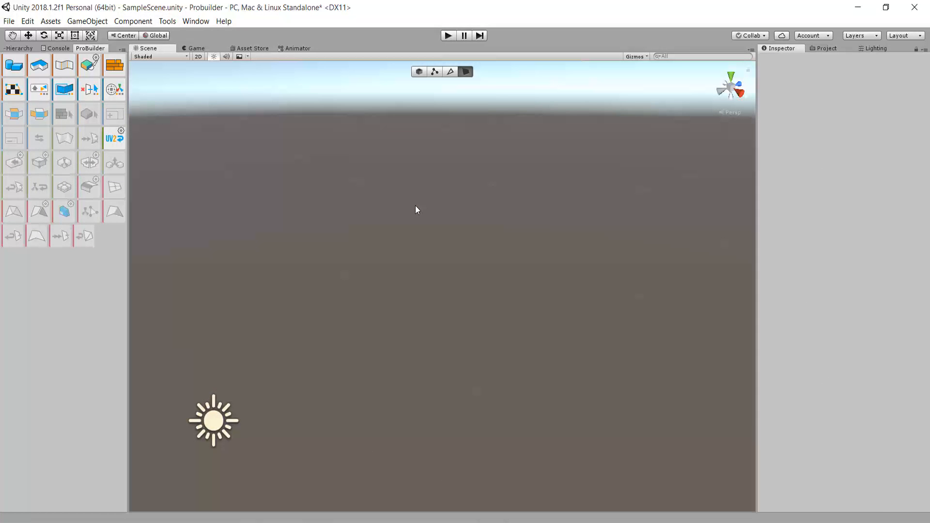
{"action": "key", "text": "ctrl+z"}
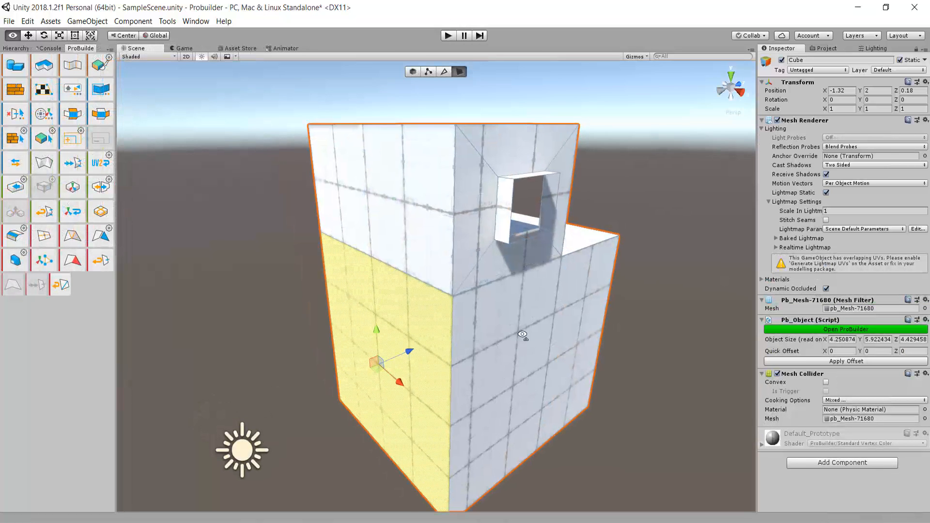
{"action": "mouse_move", "coordinate": [522, 334]}
{"action": "right_mouse_down"}
{"action": "mouse_move", "coordinate": [519, 349]}
{"action": "mouse_move", "coordinate": [511, 341]}
{"action": "right_mouse_up"}
{"action": "scroll", "coordinate": [511, 341], "scroll_direction": "down", "scroll_amount": 3}
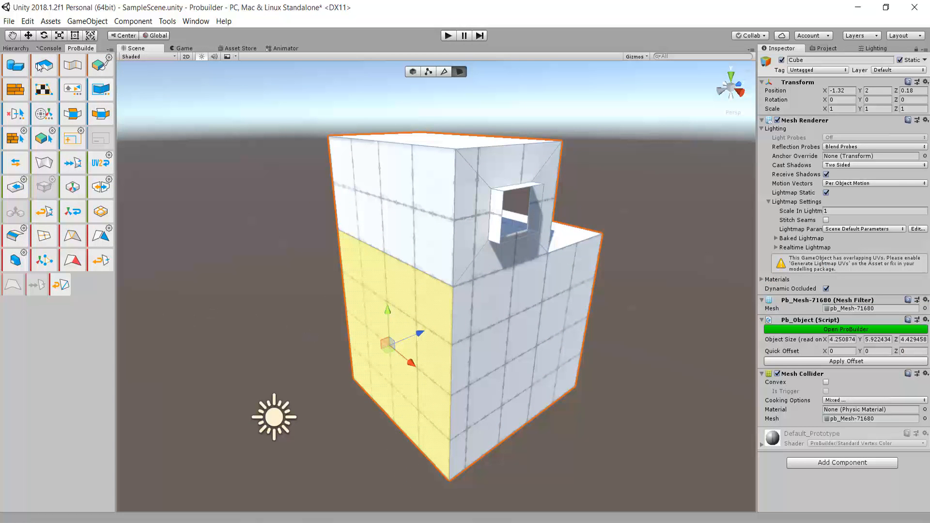
Narrow the ProBuilder toolbar to two icon columns and bevel the edges of the raised block's top face
{"action": "left_click_drag", "start_coordinate": [113, 317], "coordinate": [71, 317]}
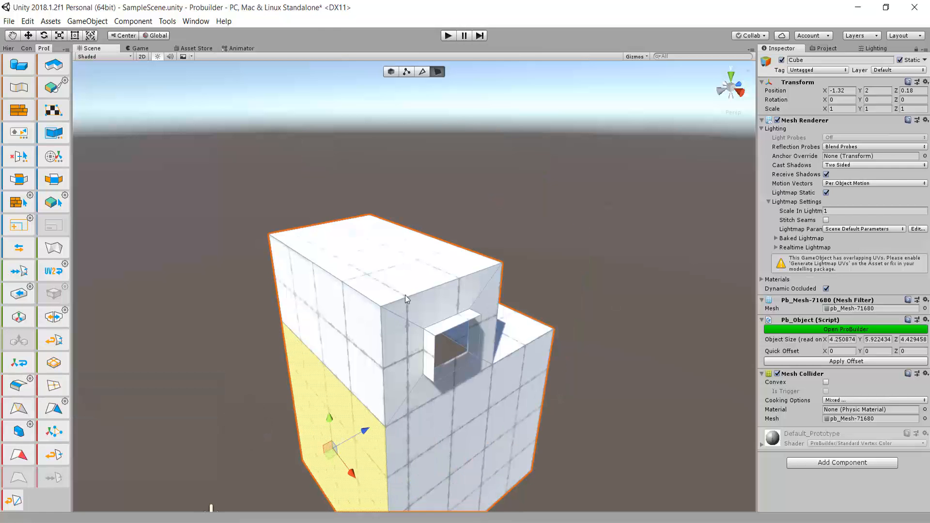
{"action": "left_click", "coordinate": [392, 254]}
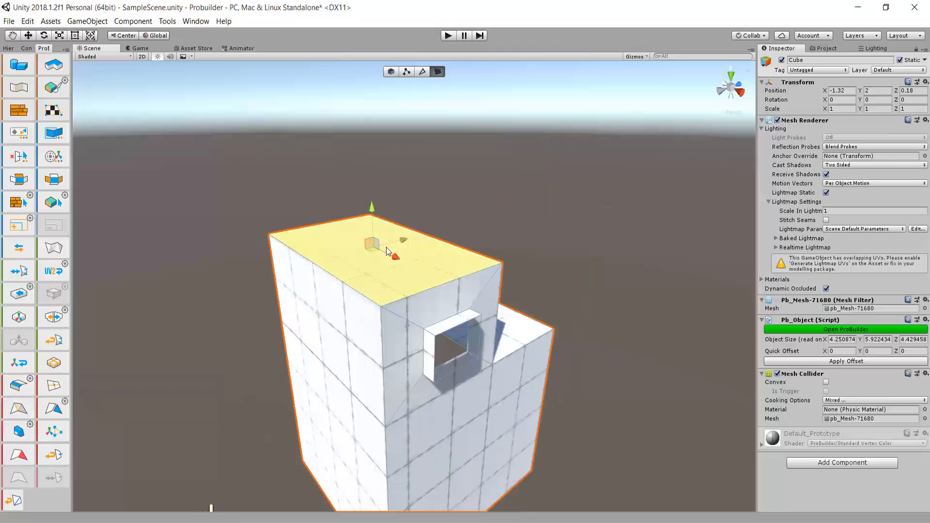
{"action": "left_click", "coordinate": [19, 385]}
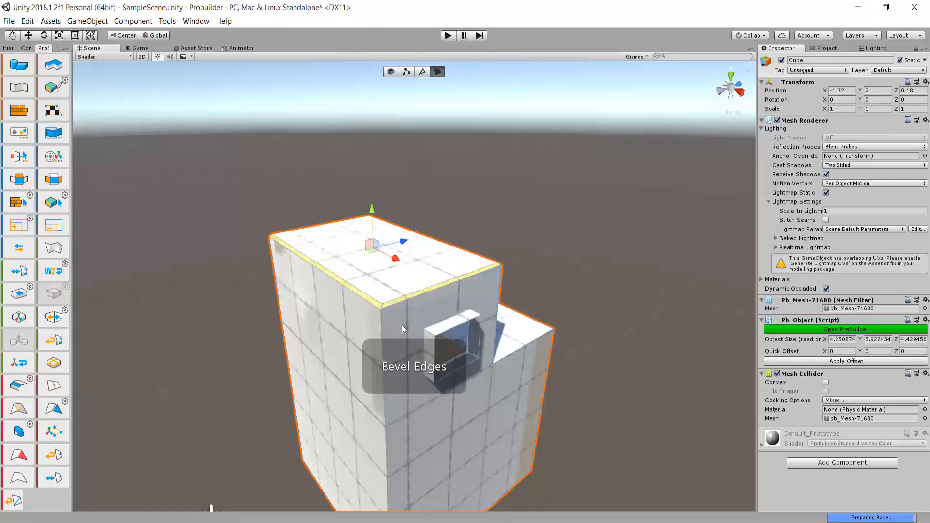
{"action": "scroll", "coordinate": [401, 324], "scroll_direction": "up", "scroll_amount": 5}
{"action": "right_click_drag", "start_coordinate": [368, 290], "coordinate": [325, 143]}
{"action": "right_click_drag", "start_coordinate": [354, 179], "coordinate": [361, 184]}
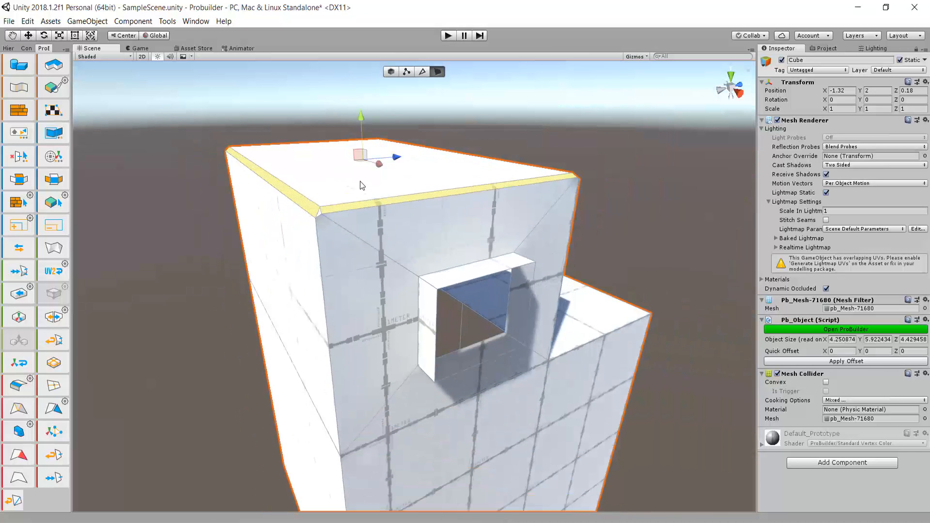
{"action": "left_click_drag", "start_coordinate": [361, 184], "coordinate": [514, 405], "text": "alt"}
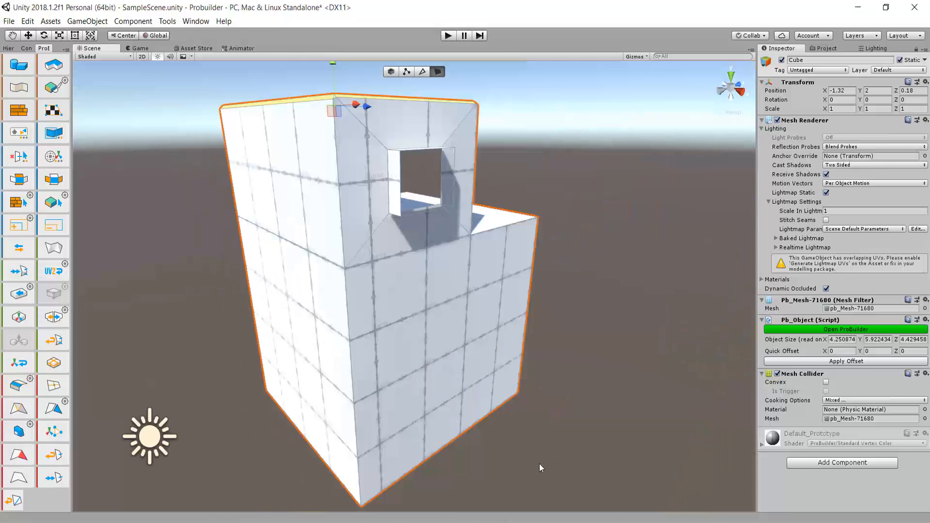
Try flipping the large lower front face's normals, and detaching the upper side face as a new object moved outward along Z
{"action": "left_click", "coordinate": [411, 371]}
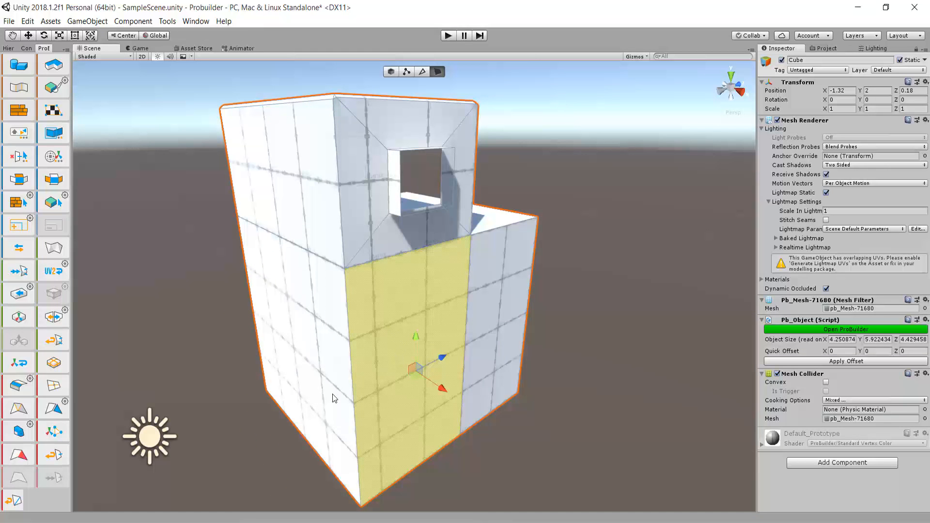
{"action": "left_click", "coordinate": [51, 455]}
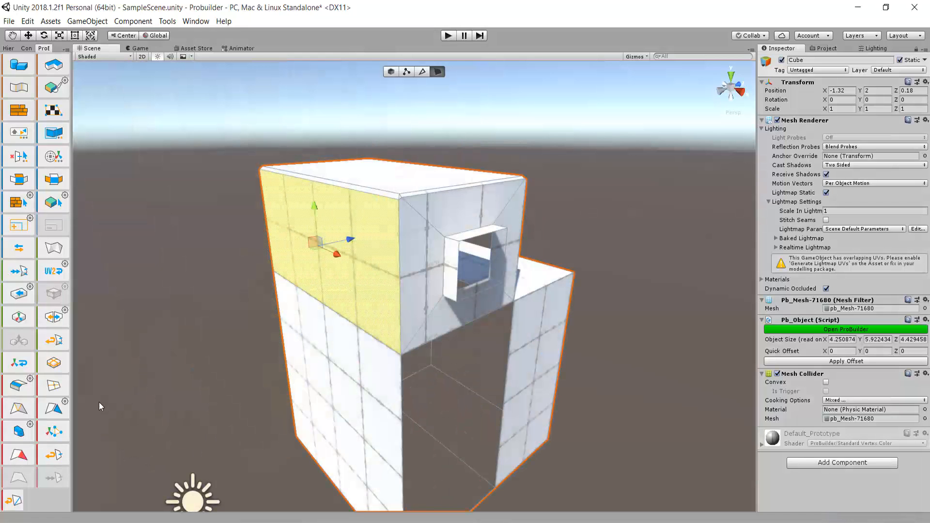
{"action": "left_click", "coordinate": [57, 409]}
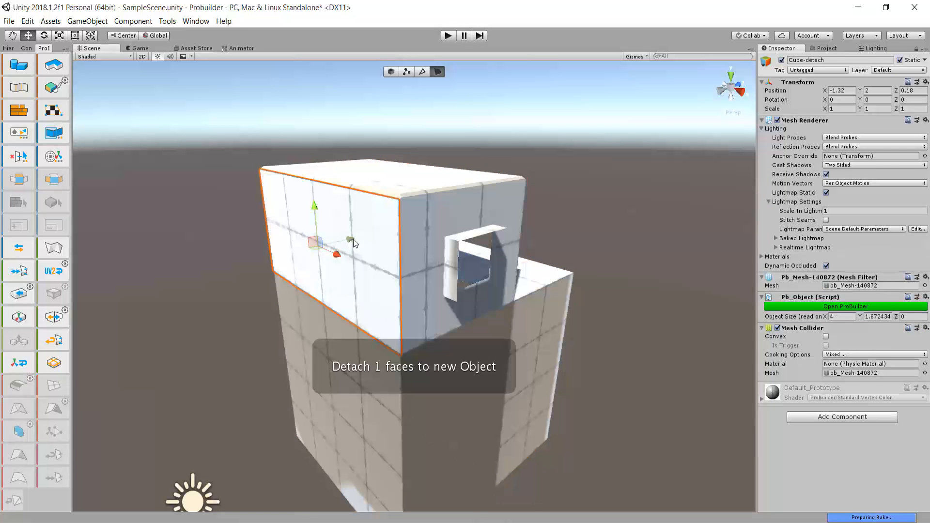
{"action": "left_click_drag", "start_coordinate": [353, 239], "coordinate": [320, 284]}
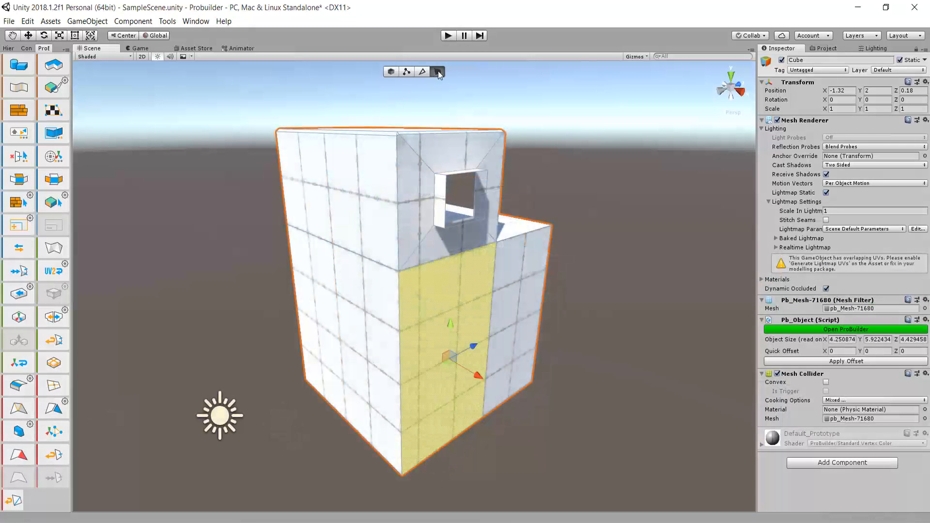
Switch to edge selection and close the protruding block's opening with Fill Hole, starting from the opening's upper edge
{"action": "left_click", "coordinate": [346, 302]}
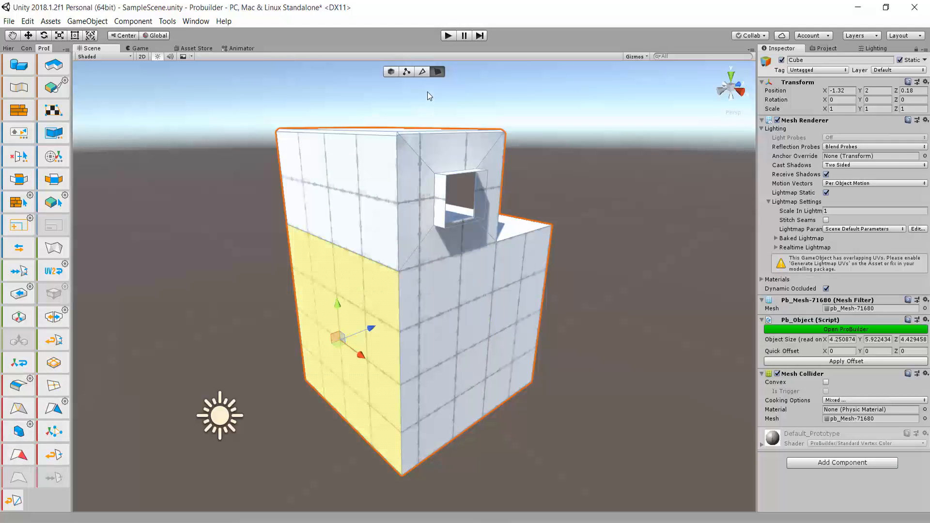
{"action": "left_click", "coordinate": [422, 72]}
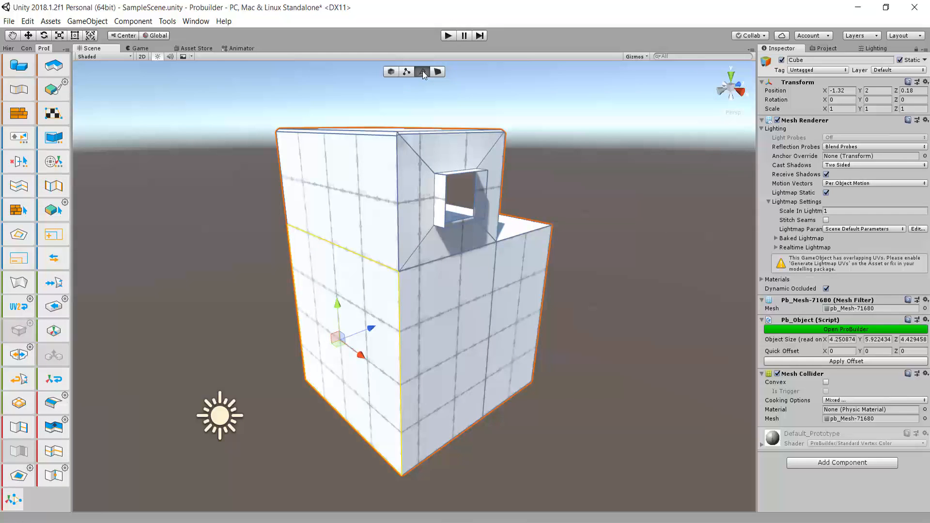
{"action": "left_click", "coordinate": [279, 331]}
{"action": "scroll", "coordinate": [632, 260], "scroll_direction": "up", "scroll_amount": 3}
{"action": "scroll", "coordinate": [551, 229], "scroll_direction": "up", "scroll_amount": 3}
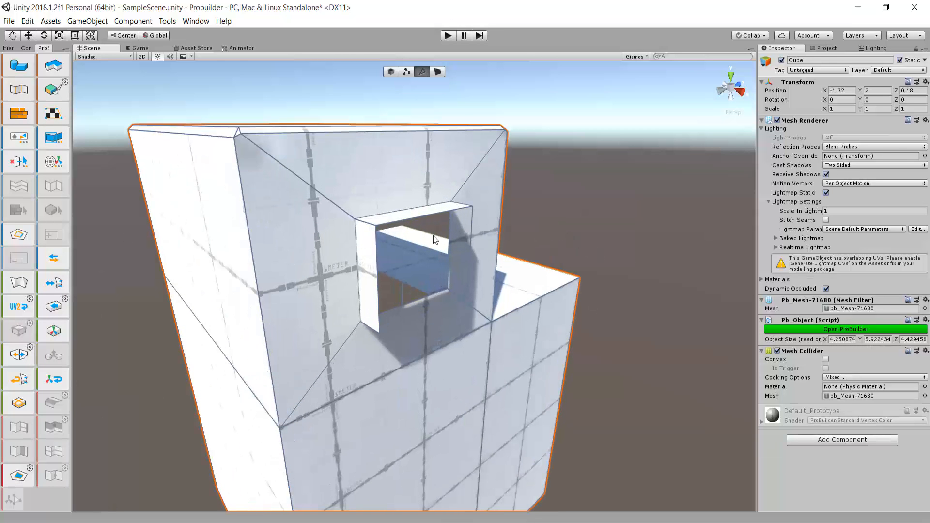
{"action": "left_click", "coordinate": [409, 217]}
{"action": "scroll", "coordinate": [413, 267], "scroll_direction": "down", "scroll_amount": 2}
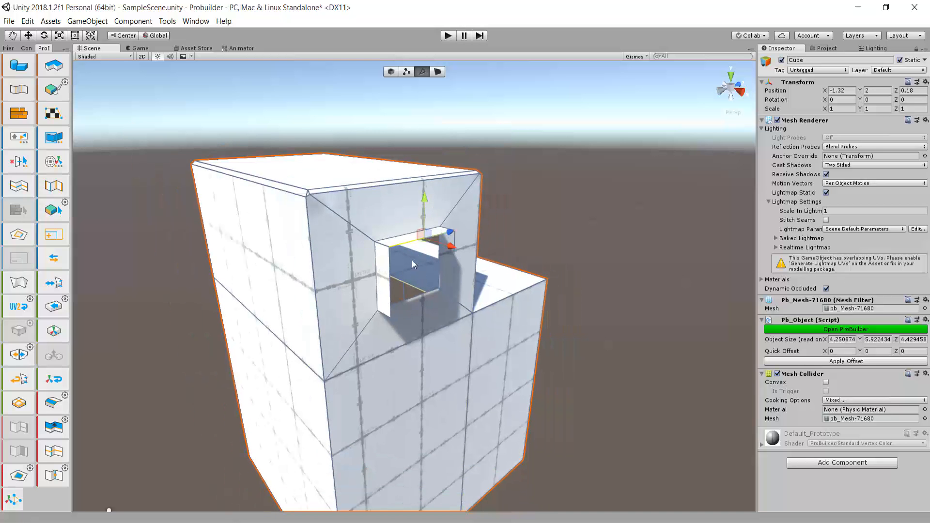
{"action": "left_click", "coordinate": [18, 477]}
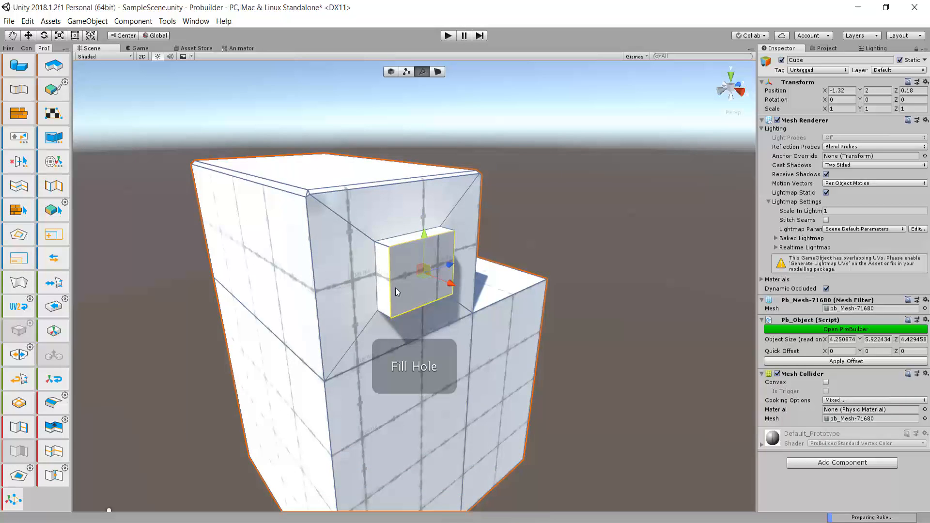
Connect the upper side face's top and bottom edges with a new vertical edge through the middle, using Connect Edges
{"action": "middle_click_drag", "start_coordinate": [451, 313], "coordinate": [438, 277]}
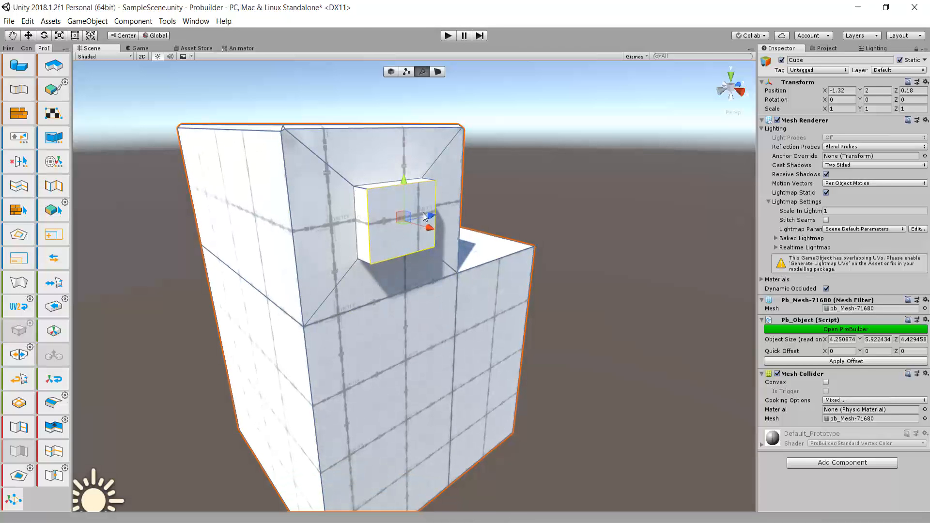
{"action": "middle_click_drag", "start_coordinate": [382, 228], "coordinate": [417, 252]}
{"action": "middle_click_drag", "start_coordinate": [537, 281], "coordinate": [514, 265]}
{"action": "scroll", "coordinate": [500, 260], "scroll_direction": "down", "scroll_amount": 4}
{"action": "left_click", "coordinate": [326, 307]}
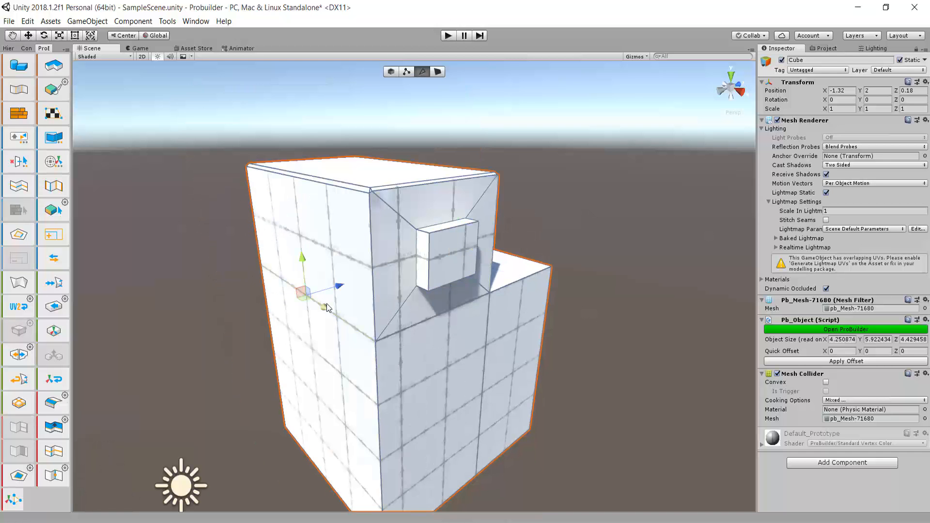
{"action": "middle_click_drag", "start_coordinate": [310, 223], "coordinate": [363, 209]}
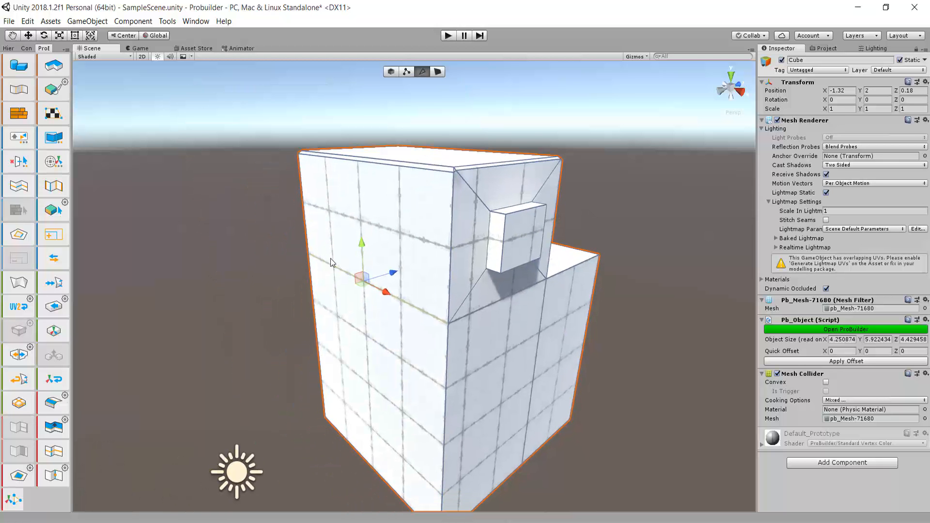
{"action": "left_click", "coordinate": [384, 170], "text": "shift"}
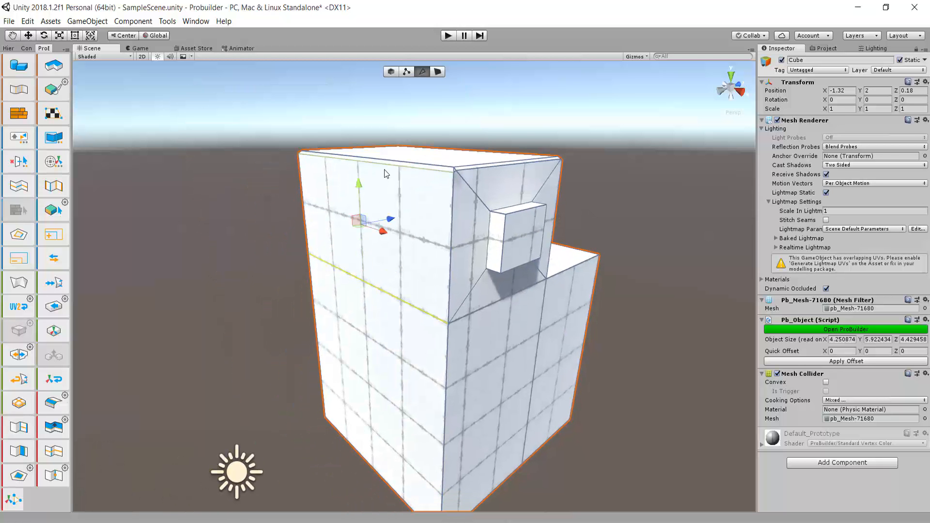
{"action": "left_click", "coordinate": [21, 431]}
{"action": "scroll", "coordinate": [382, 243], "scroll_direction": "up", "scroll_amount": 3}
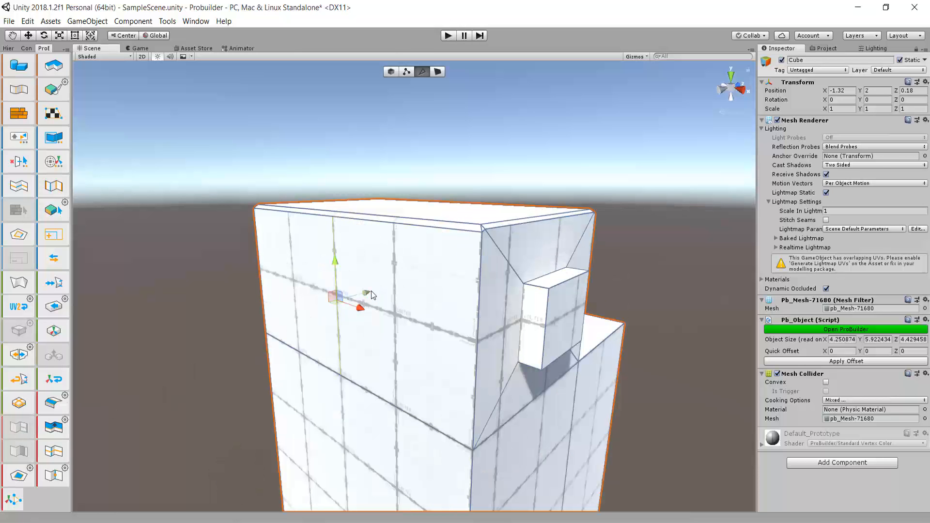
Move the new vertical middle edge outward along the Z axis so the upper side bulges out
{"action": "left_click_drag", "start_coordinate": [370, 295], "coordinate": [230, 342]}
{"action": "scroll", "coordinate": [286, 335], "scroll_direction": "down", "scroll_amount": 5}
{"action": "mouse_move", "coordinate": [428, 337]}
{"action": "middle_mouse_down"}
{"action": "mouse_move", "coordinate": [395, 310]}
{"action": "mouse_move", "coordinate": [417, 301]}
{"action": "mouse_move", "coordinate": [426, 332]}
{"action": "middle_mouse_up"}
{"action": "scroll", "coordinate": [418, 297], "scroll_direction": "up", "scroll_amount": 8}
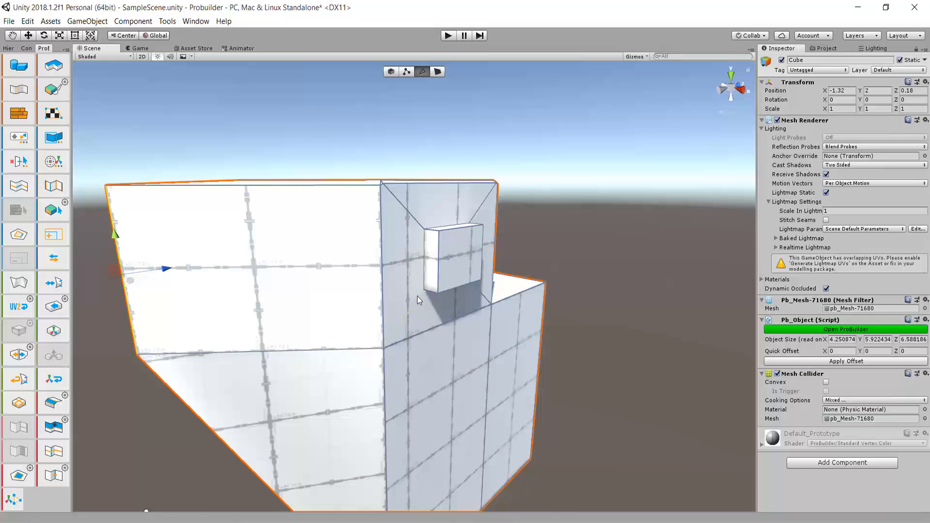
{"action": "middle_click_drag", "start_coordinate": [417, 295], "coordinate": [472, 252]}
Bevel the top edge of the pulled-out upper side face
{"action": "left_click", "coordinate": [332, 251]}
{"action": "left_click_drag", "start_coordinate": [334, 254], "coordinate": [228, 252], "text": "alt"}
{"action": "left_click_drag", "start_coordinate": [388, 230], "coordinate": [329, 226], "text": "alt"}
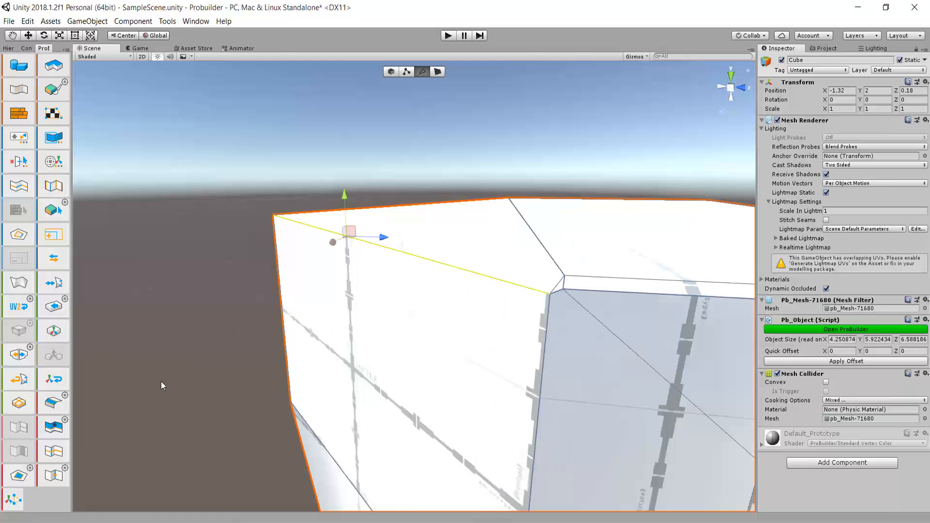
{"action": "left_click", "coordinate": [58, 403]}
{"action": "scroll", "coordinate": [444, 284], "scroll_direction": "up", "scroll_amount": 4}
{"action": "left_click_drag", "start_coordinate": [636, 287], "coordinate": [483, 249], "text": "alt"}
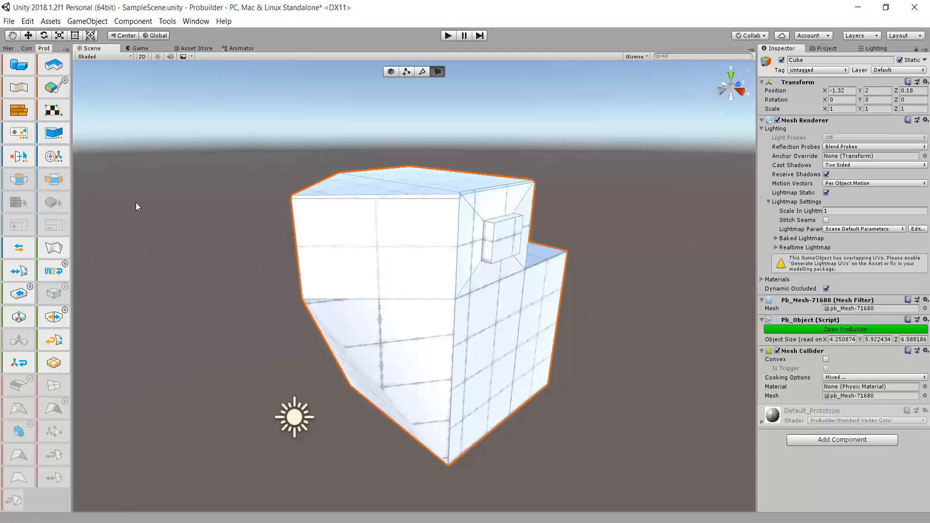
Select the large upper side face, grow the selection to its neighbouring faces, and invert it
{"action": "scroll", "coordinate": [233, 247], "scroll_direction": "up", "scroll_amount": 2}
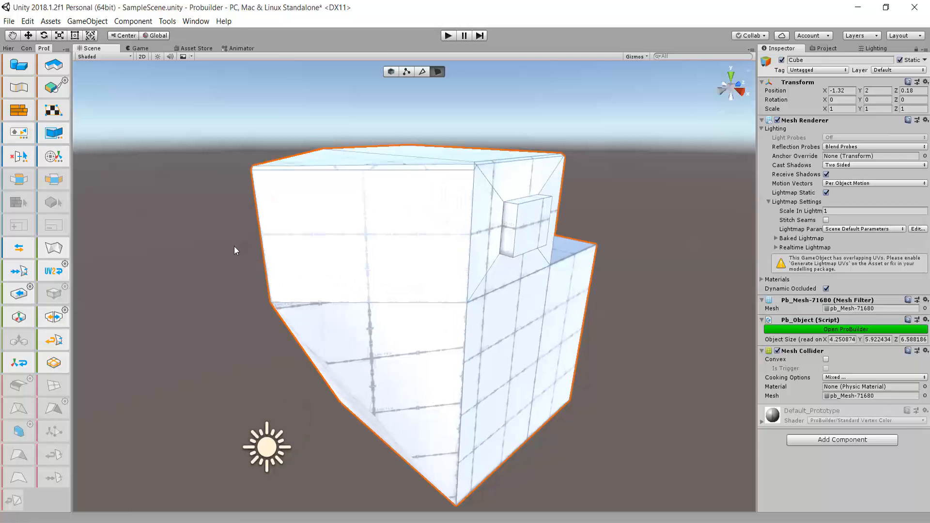
{"action": "left_click", "coordinate": [342, 235]}
{"action": "scroll", "coordinate": [194, 207], "scroll_direction": "up", "scroll_amount": 3}
{"action": "scroll", "coordinate": [121, 224], "scroll_direction": "down", "scroll_amount": 2}
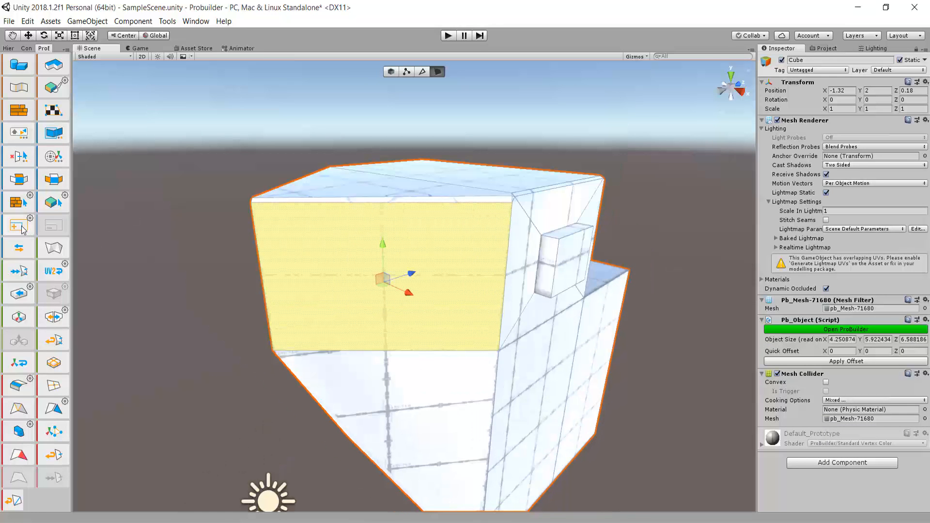
{"action": "left_click", "coordinate": [21, 228]}
{"action": "middle_click_drag", "start_coordinate": [440, 262], "coordinate": [421, 289]}
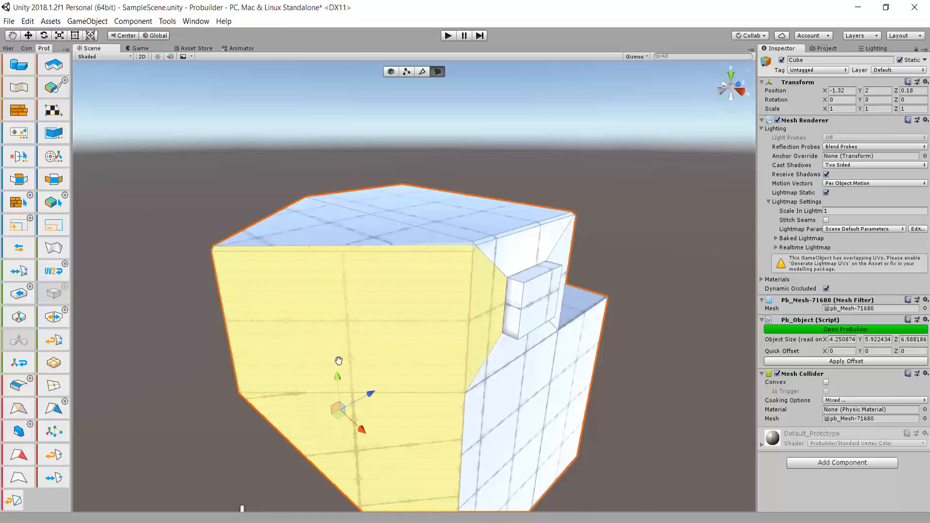
{"action": "middle_click_drag", "start_coordinate": [339, 361], "coordinate": [392, 307]}
{"action": "scroll", "coordinate": [263, 258], "scroll_direction": "down", "scroll_amount": 3}
{"action": "middle_click_drag", "start_coordinate": [263, 257], "coordinate": [240, 283]}
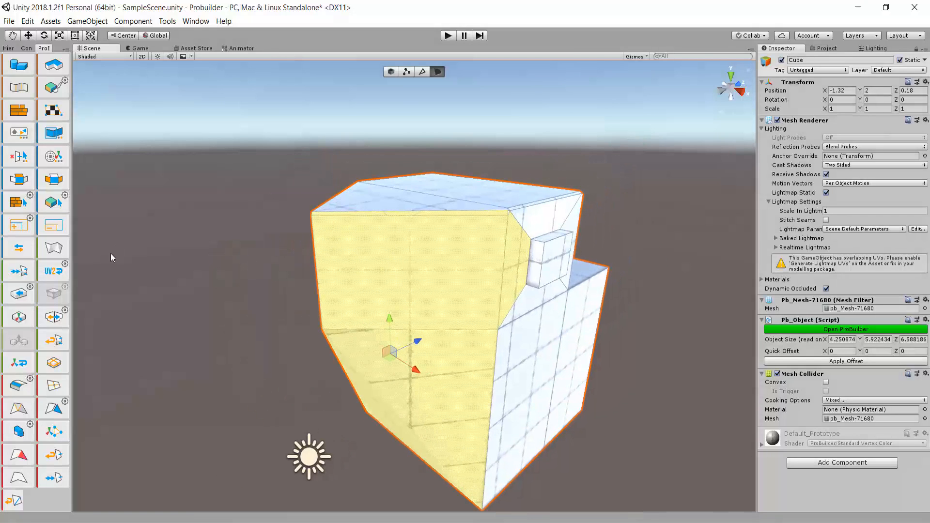
{"action": "left_click", "coordinate": [19, 249]}
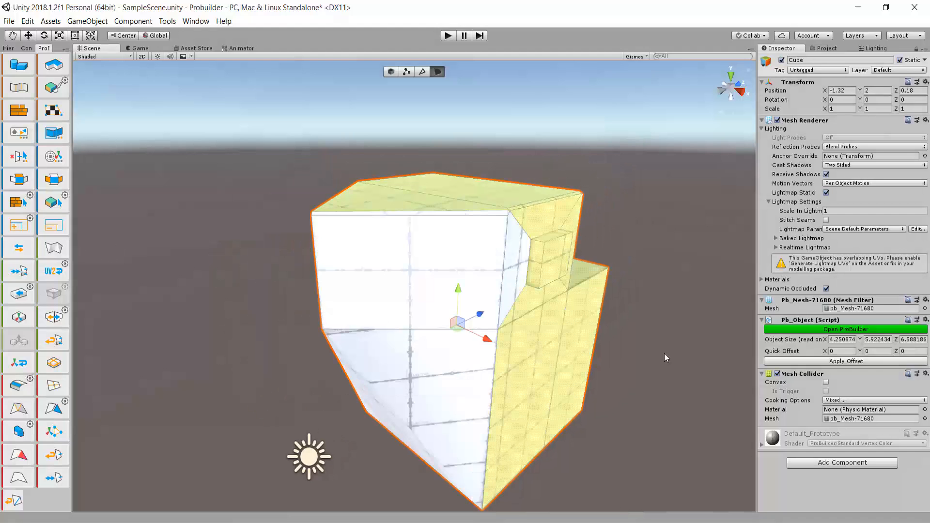
{"action": "middle_click_drag", "start_coordinate": [538, 333], "coordinate": [517, 325]}
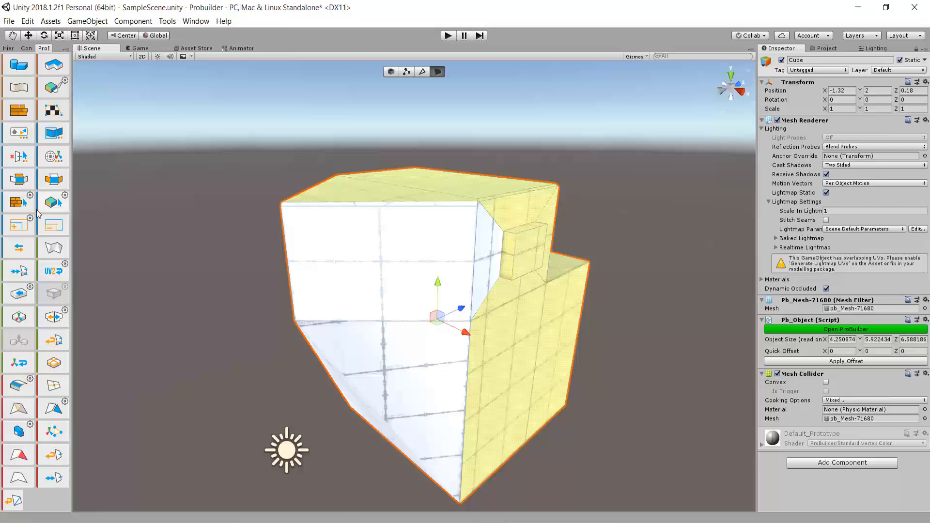
Switch to object selection and assign BricksM and MetalM to the first two slots of the default material palette
{"action": "left_click", "coordinate": [390, 71]}
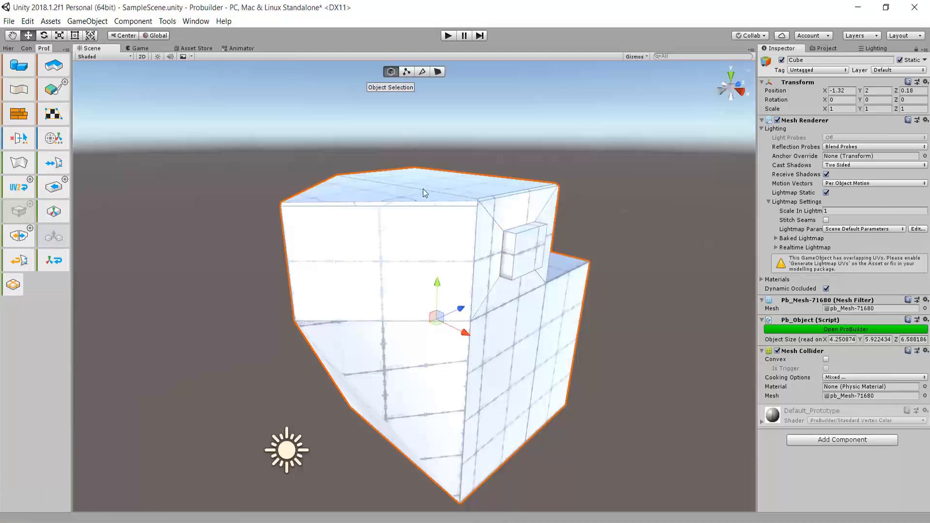
{"action": "left_click", "coordinate": [18, 115]}
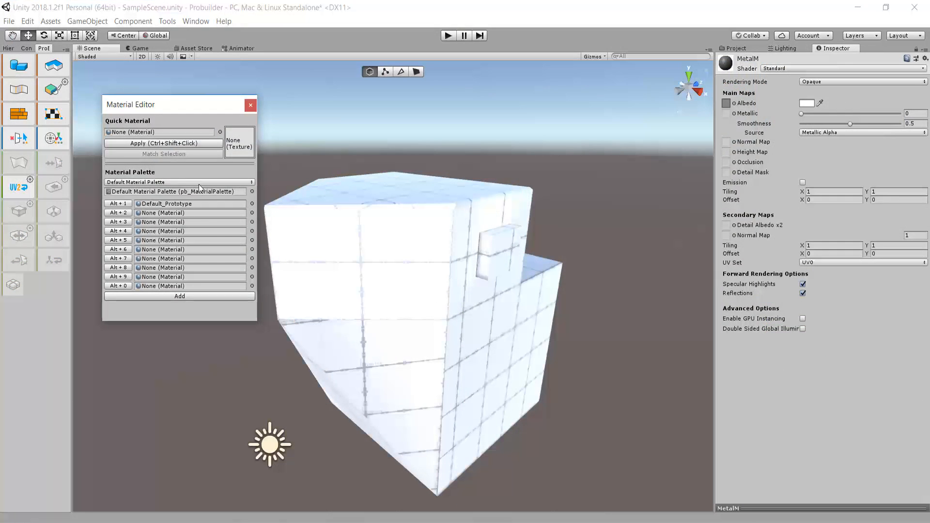
{"action": "left_click", "coordinate": [749, 49]}
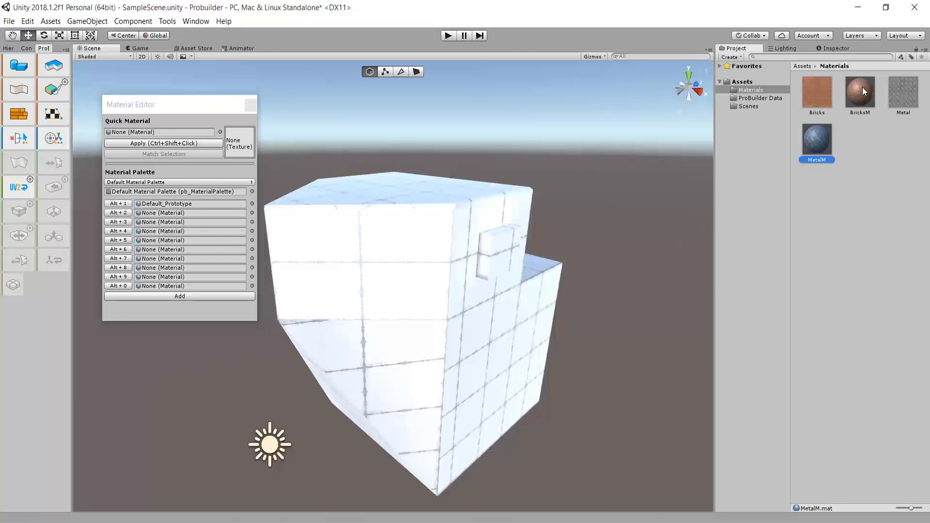
{"action": "left_click_drag", "start_coordinate": [862, 88], "coordinate": [182, 203]}
{"action": "left_click_drag", "start_coordinate": [824, 162], "coordinate": [150, 213]}
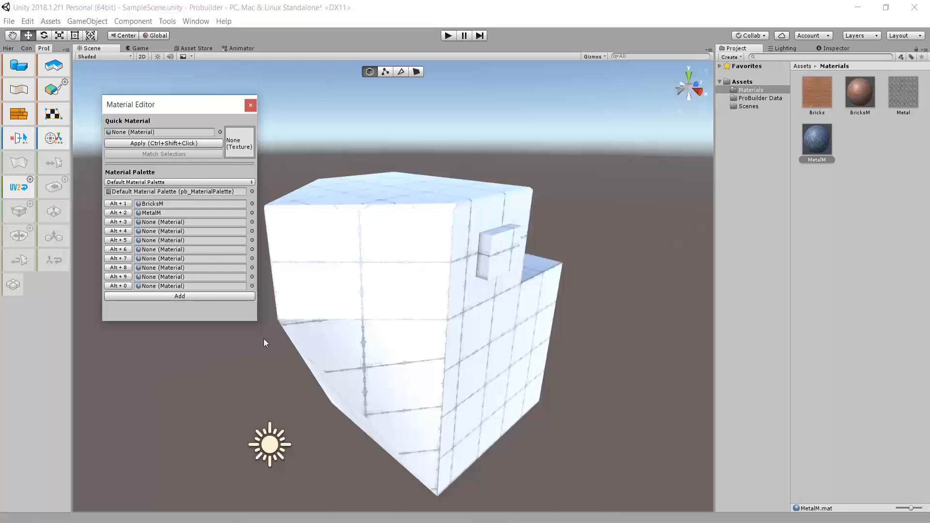
Select the whole cube object and apply the BricksM material to it from the palette
{"action": "middle_click_drag", "start_coordinate": [384, 322], "coordinate": [381, 302]}
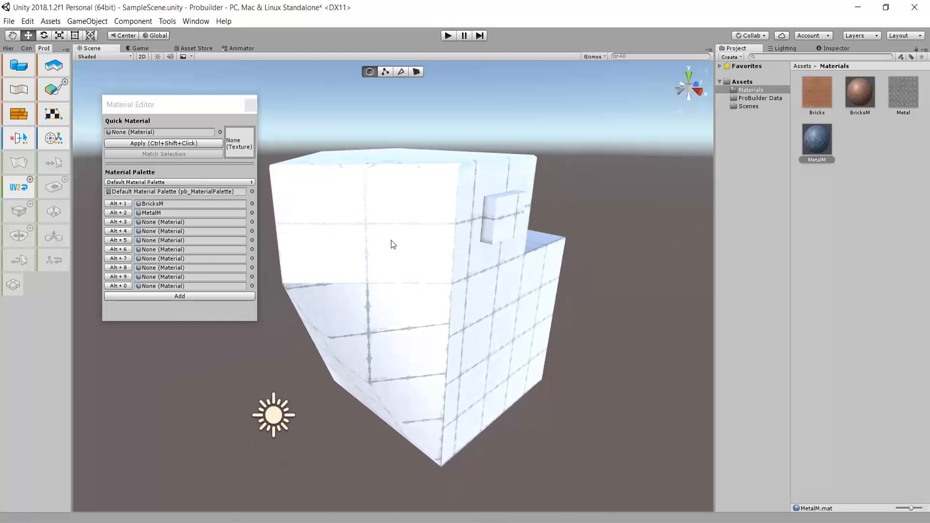
{"action": "left_click", "coordinate": [390, 217]}
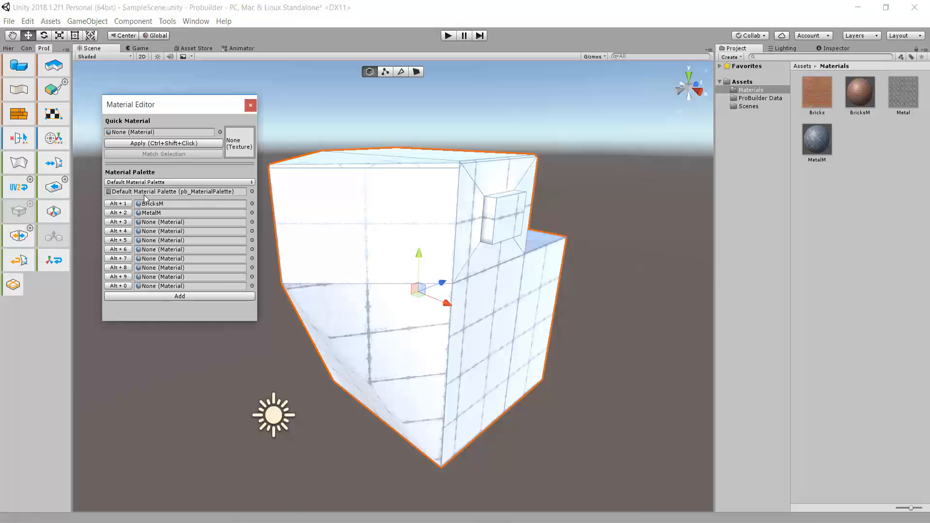
{"action": "left_click", "coordinate": [119, 203]}
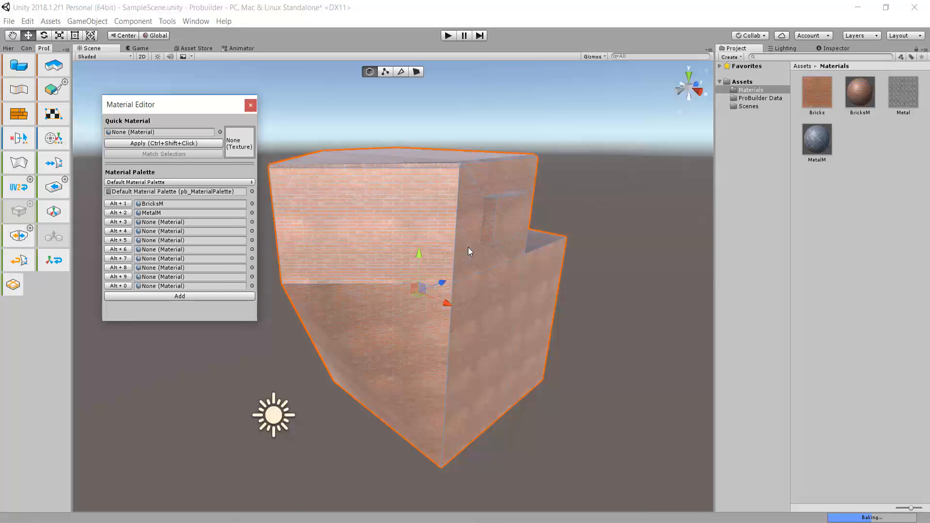
{"action": "scroll", "coordinate": [467, 247], "scroll_direction": "up", "scroll_amount": 1}
{"action": "middle_click_drag", "start_coordinate": [454, 232], "coordinate": [431, 203]}
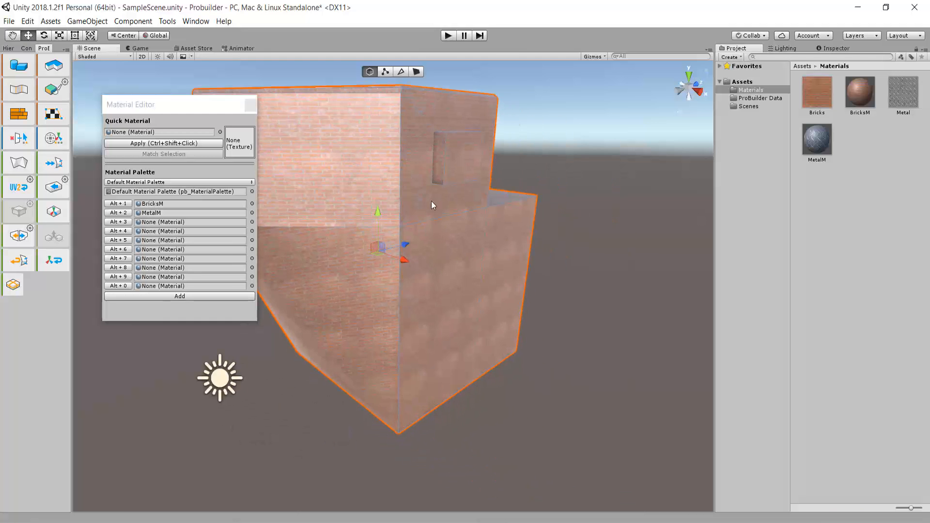
{"action": "scroll", "coordinate": [431, 203], "scroll_direction": "up", "scroll_amount": 3}
{"action": "right_click_drag", "start_coordinate": [431, 202], "coordinate": [413, 222]}
{"action": "middle_click_drag", "start_coordinate": [413, 222], "coordinate": [547, 245]}
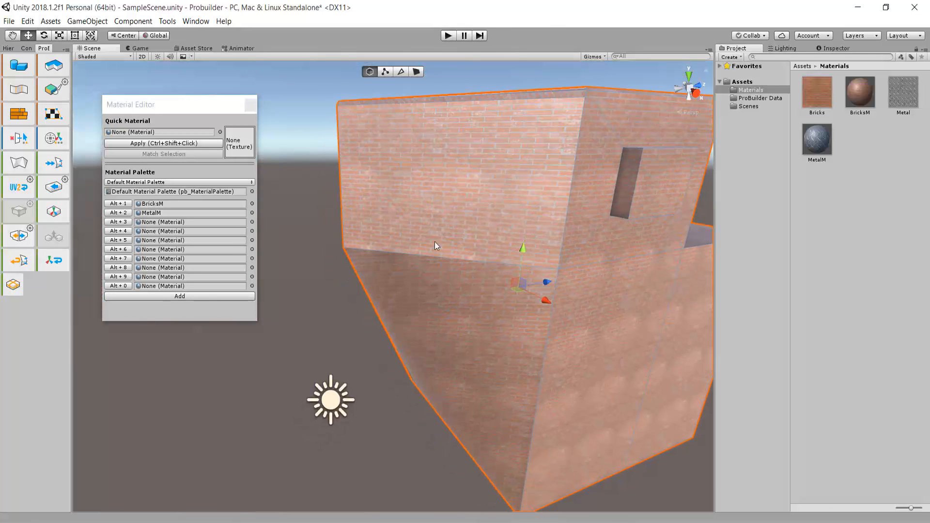
{"action": "right_click_drag", "start_coordinate": [436, 245], "coordinate": [486, 242]}
Apply the MetalM material to only the large upper side face, and close the Material Editor
{"action": "left_click", "coordinate": [416, 71]}
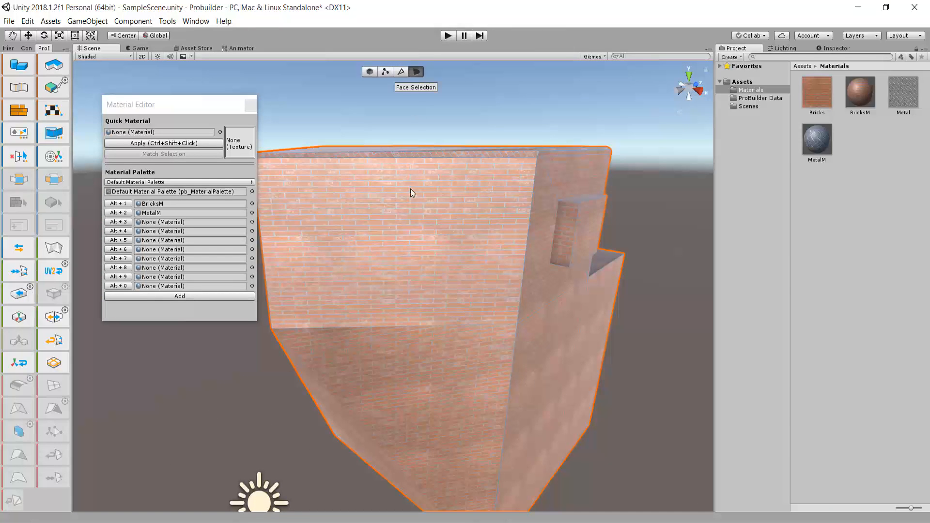
{"action": "left_click", "coordinate": [397, 218]}
{"action": "middle_click_drag", "start_coordinate": [351, 212], "coordinate": [384, 221]}
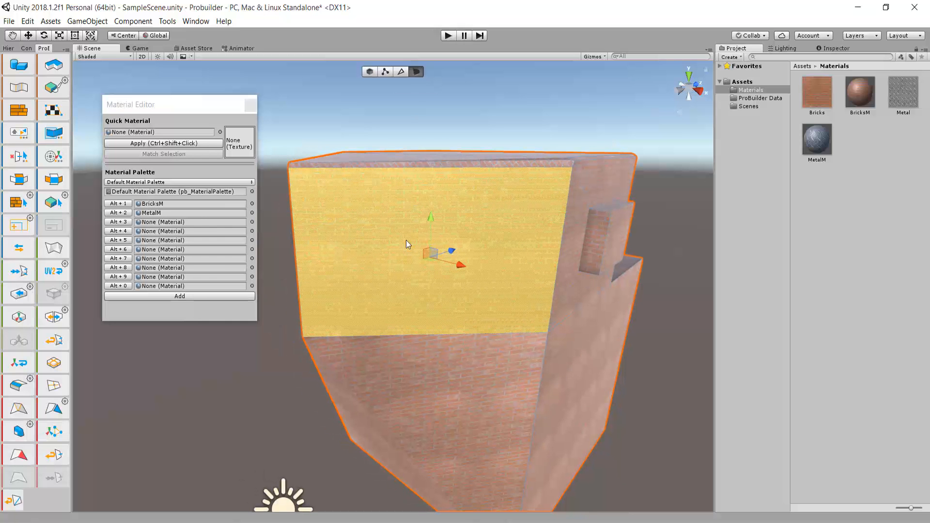
{"action": "left_click", "coordinate": [121, 213]}
{"action": "scroll", "coordinate": [500, 242], "scroll_direction": "up", "scroll_amount": 2}
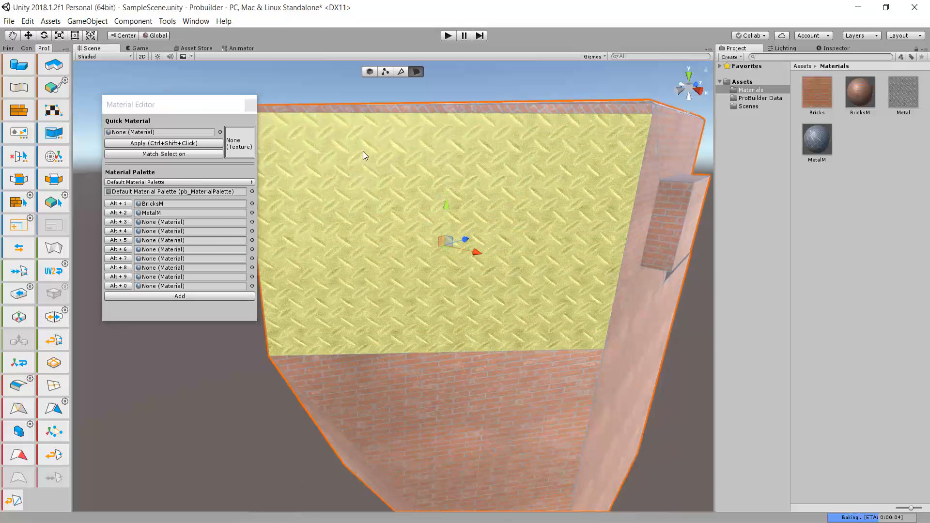
{"action": "scroll", "coordinate": [363, 149], "scroll_direction": "down", "scroll_amount": 2}
{"action": "left_click", "coordinate": [369, 129]}
{"action": "right_click_drag", "start_coordinate": [603, 272], "coordinate": [530, 274]}
{"action": "mouse_move", "coordinate": [530, 274]}
{"action": "middle_mouse_down"}
{"action": "mouse_move", "coordinate": [317, 166]}
{"action": "mouse_move", "coordinate": [364, 240]}
{"action": "mouse_move", "coordinate": [460, 232]}
{"action": "mouse_move", "coordinate": [524, 263]}
{"action": "middle_mouse_up"}
{"action": "scroll", "coordinate": [461, 225], "scroll_direction": "down", "scroll_amount": 3}
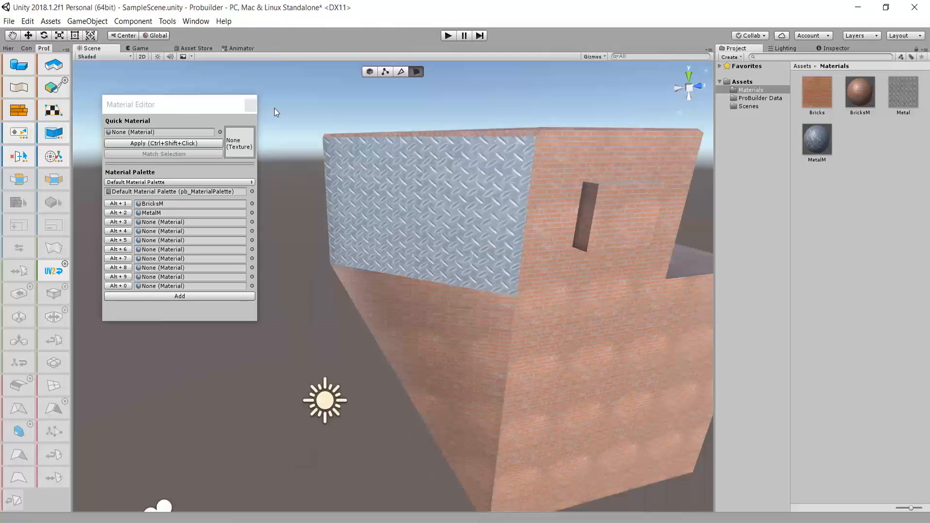
{"action": "left_click", "coordinate": [251, 105]}
Select the metal-covered face and open the UV Editor, placing its window clear of the face
{"action": "middle_click_drag", "start_coordinate": [512, 204], "coordinate": [583, 367]}
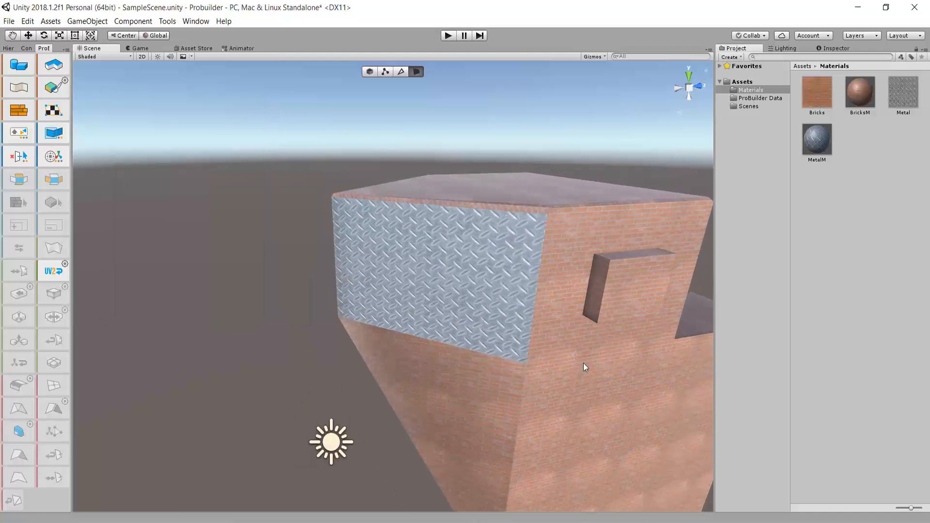
{"action": "mouse_move", "coordinate": [549, 257]}
{"action": "middle_mouse_down"}
{"action": "mouse_move", "coordinate": [550, 222]}
{"action": "mouse_move", "coordinate": [561, 266]}
{"action": "middle_mouse_up"}
{"action": "scroll", "coordinate": [472, 258], "scroll_direction": "up", "scroll_amount": 2}
{"action": "left_click", "coordinate": [461, 260]}
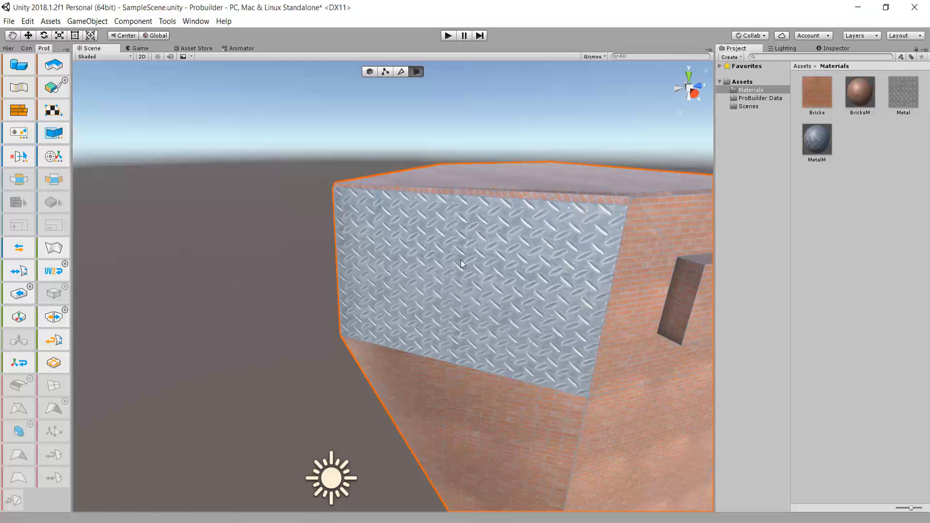
{"action": "left_click", "coordinate": [461, 259]}
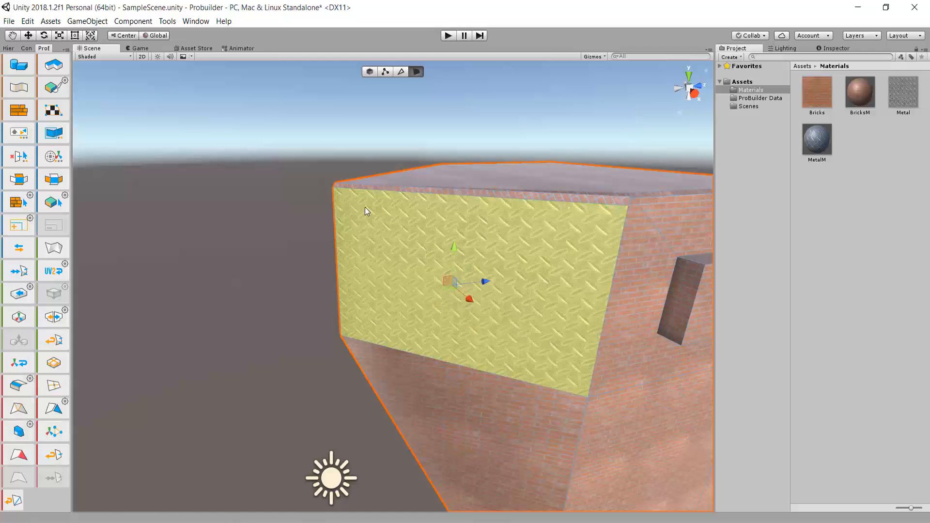
{"action": "left_click", "coordinate": [53, 110]}
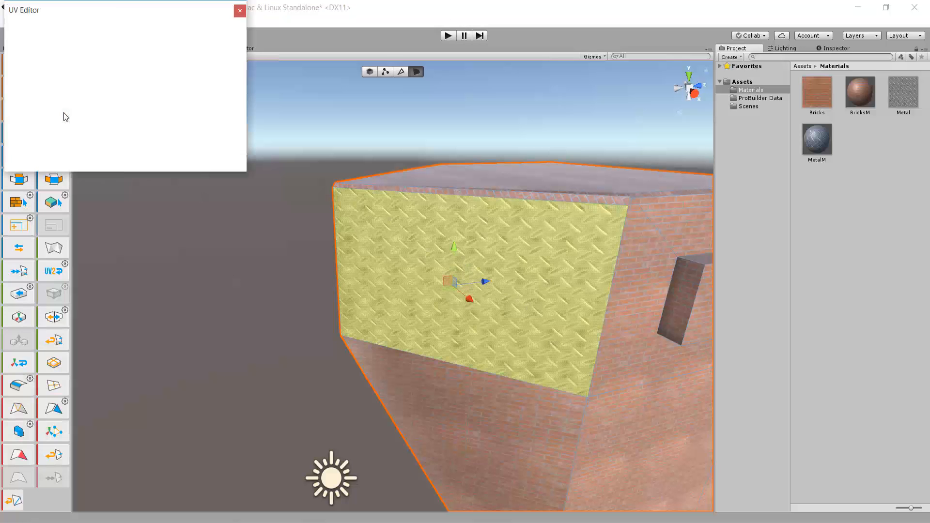
{"action": "left_click_drag", "start_coordinate": [121, 10], "coordinate": [172, 122]}
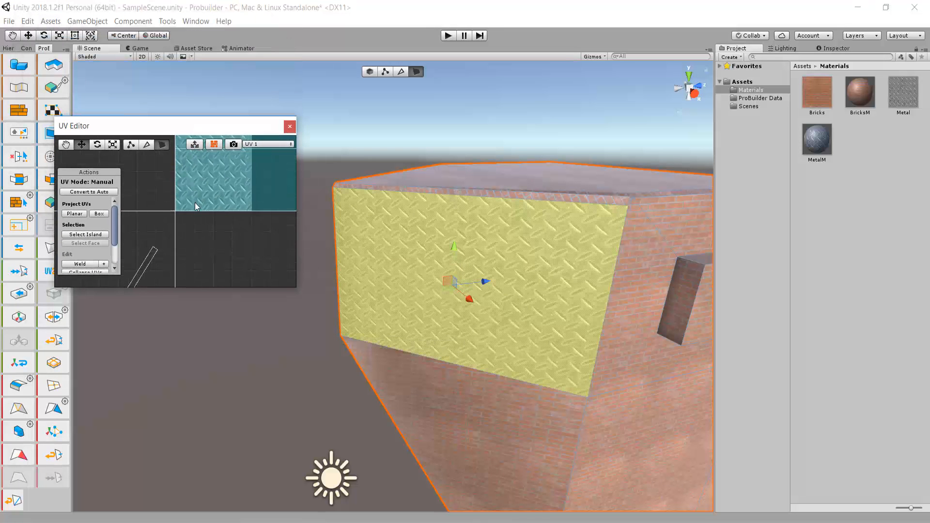
{"action": "middle_click_drag", "start_coordinate": [221, 225], "coordinate": [205, 249]}
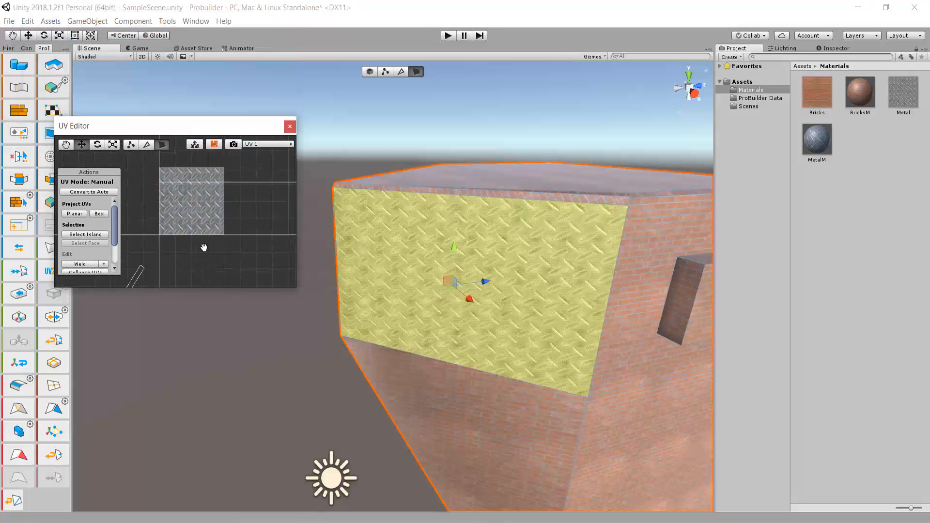
Enable in-scene texture handles for the UVs, and move and rotate the metal texture on the large upper side face
{"action": "left_click", "coordinate": [194, 145]}
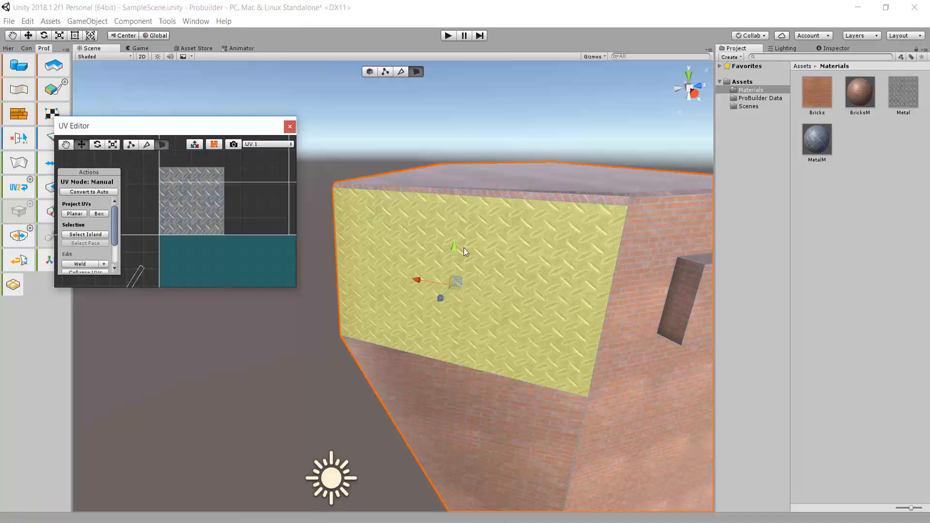
{"action": "left_click_drag", "start_coordinate": [458, 281], "coordinate": [515, 303]}
{"action": "left_click", "coordinate": [97, 144]}
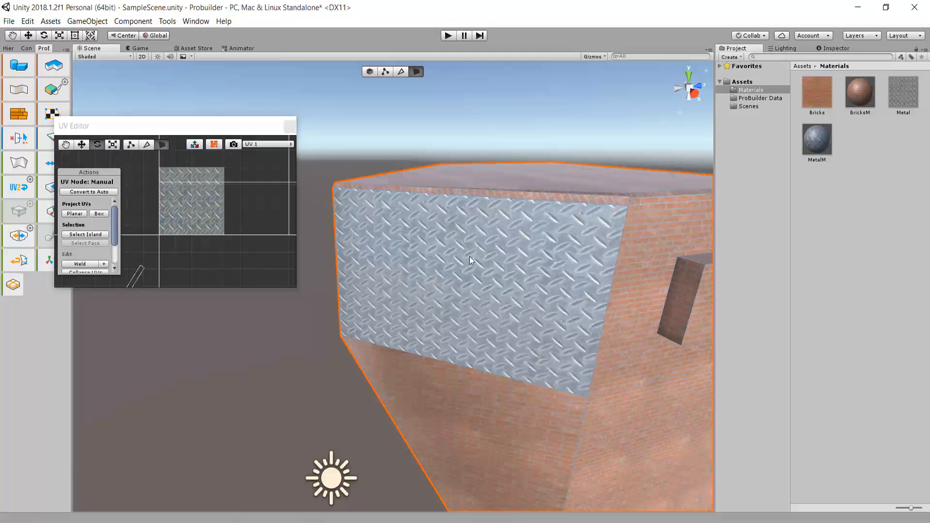
{"action": "left_click_drag", "start_coordinate": [470, 257], "coordinate": [570, 360]}
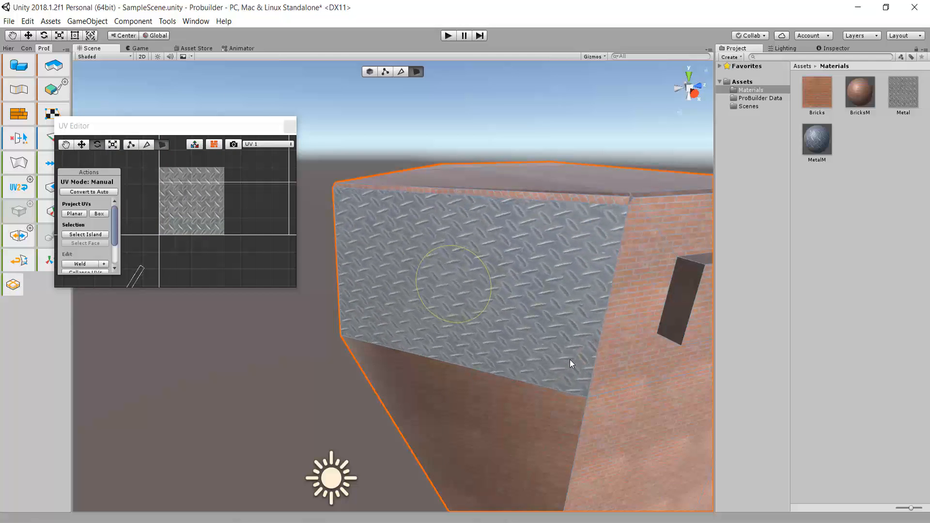
Scale the metal texture uniformly on the large upper side face, and close the UV Editor
{"action": "right_click_drag", "start_coordinate": [569, 360], "coordinate": [533, 269]}
{"action": "left_click", "coordinate": [59, 35]}
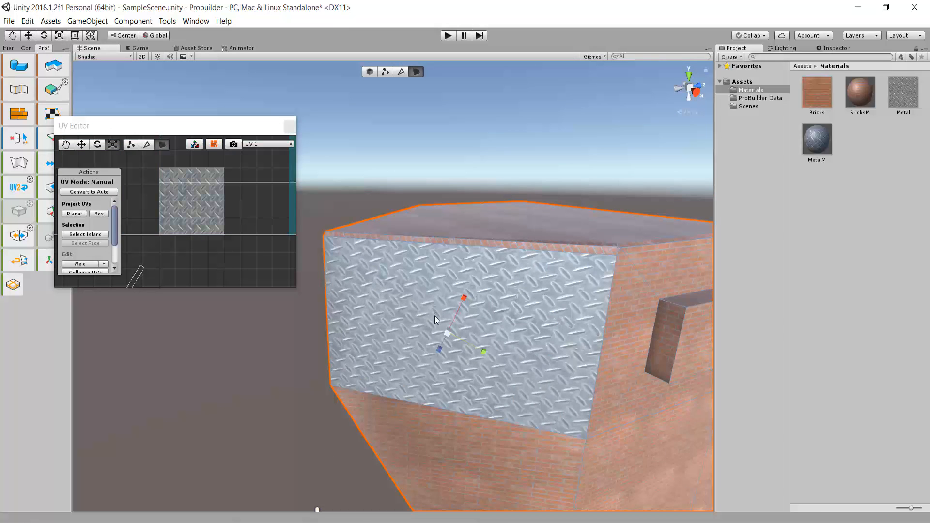
{"action": "left_click_drag", "start_coordinate": [446, 331], "coordinate": [457, 390]}
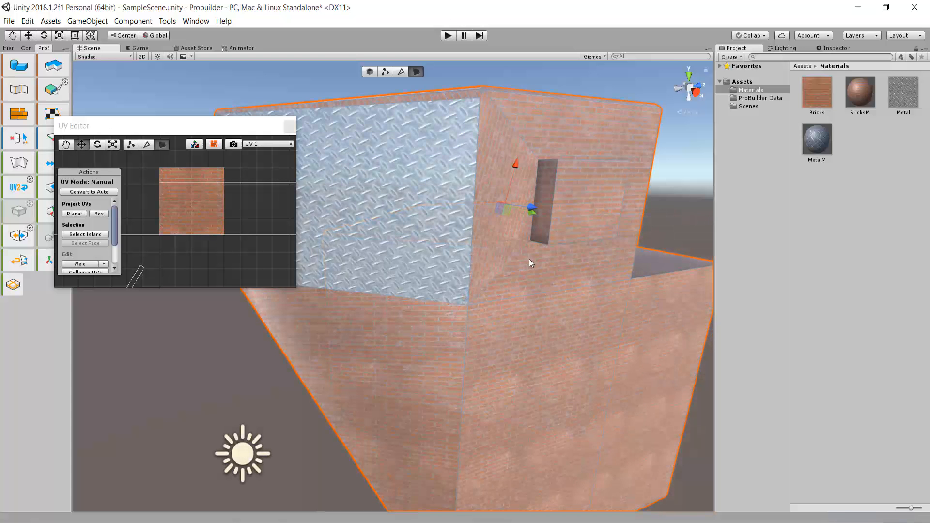
{"action": "scroll", "coordinate": [539, 289], "scroll_direction": "down", "scroll_amount": 10}
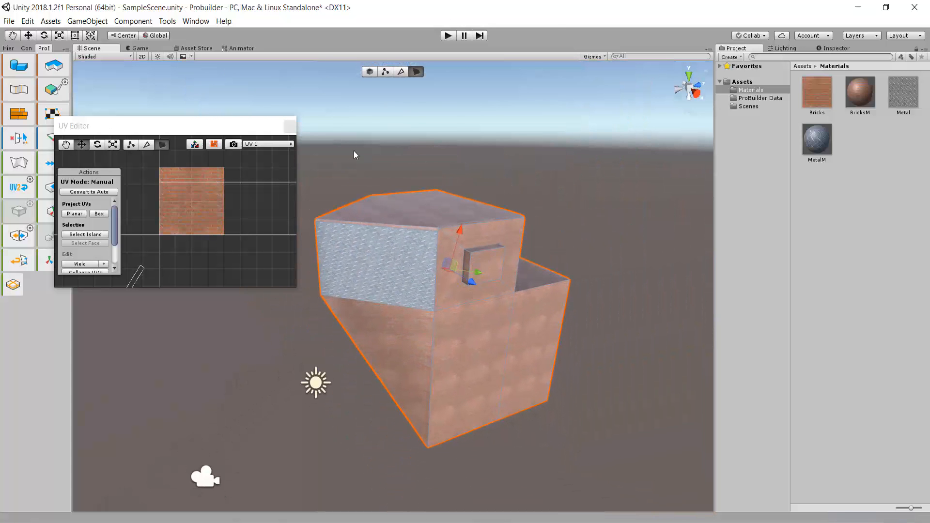
{"action": "left_click", "coordinate": [291, 126]}
Examine the brick and metal textures on the model from several angles and distances
{"action": "scroll", "coordinate": [561, 276], "scroll_direction": "up", "scroll_amount": 3}
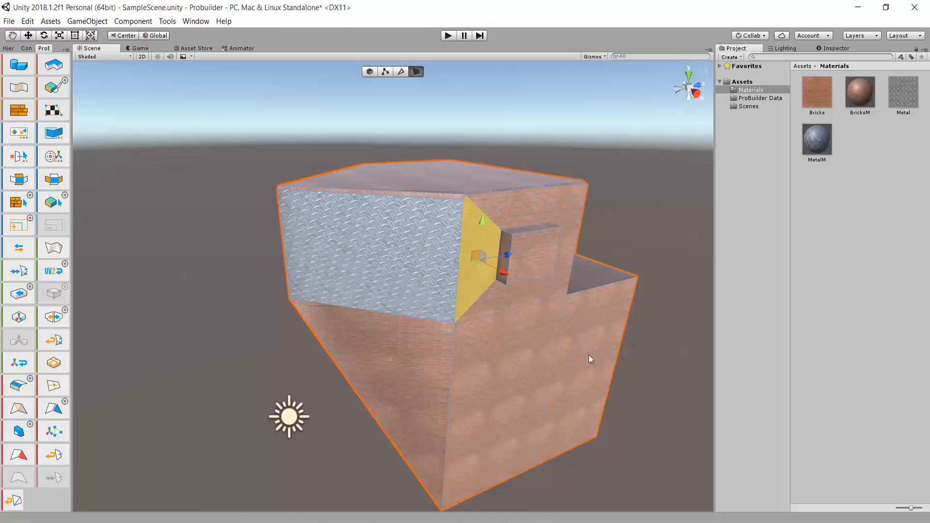
{"action": "scroll", "coordinate": [560, 367], "scroll_direction": "up", "scroll_amount": 5}
{"action": "left_click_drag", "start_coordinate": [560, 367], "coordinate": [451, 317], "text": "alt"}
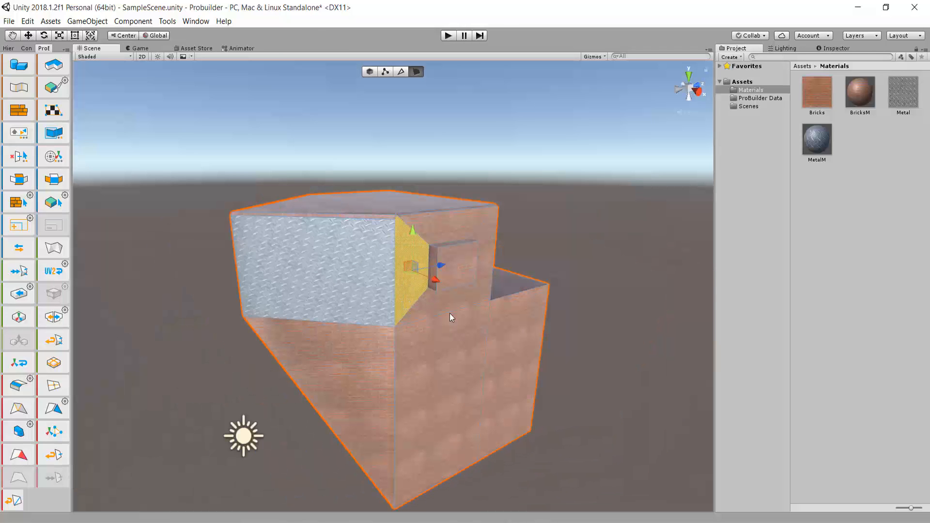
{"action": "scroll", "coordinate": [434, 314], "scroll_direction": "up", "scroll_amount": 2}
{"action": "left_click_drag", "start_coordinate": [409, 331], "coordinate": [379, 234], "text": "alt"}
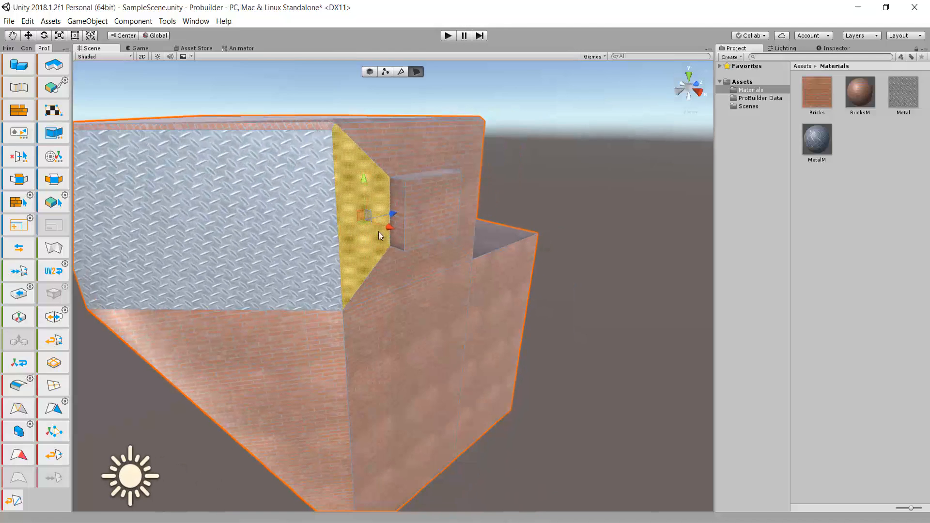
{"action": "middle_click_drag", "start_coordinate": [411, 309], "coordinate": [502, 345]}
{"action": "left_click_drag", "start_coordinate": [502, 345], "coordinate": [503, 265], "text": "alt"}
{"action": "scroll", "coordinate": [504, 265], "scroll_direction": "down", "scroll_amount": 3}
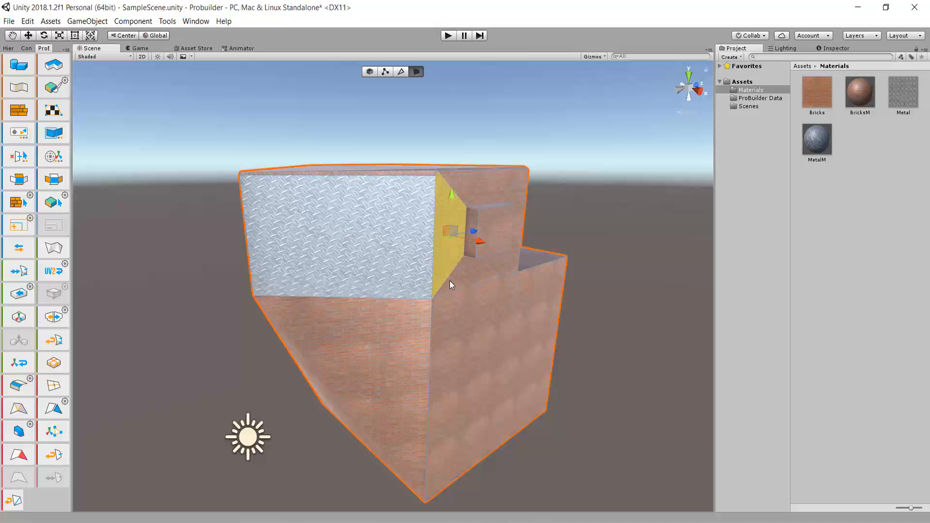
{"action": "left_click_drag", "start_coordinate": [450, 282], "coordinate": [463, 339], "text": "alt"}
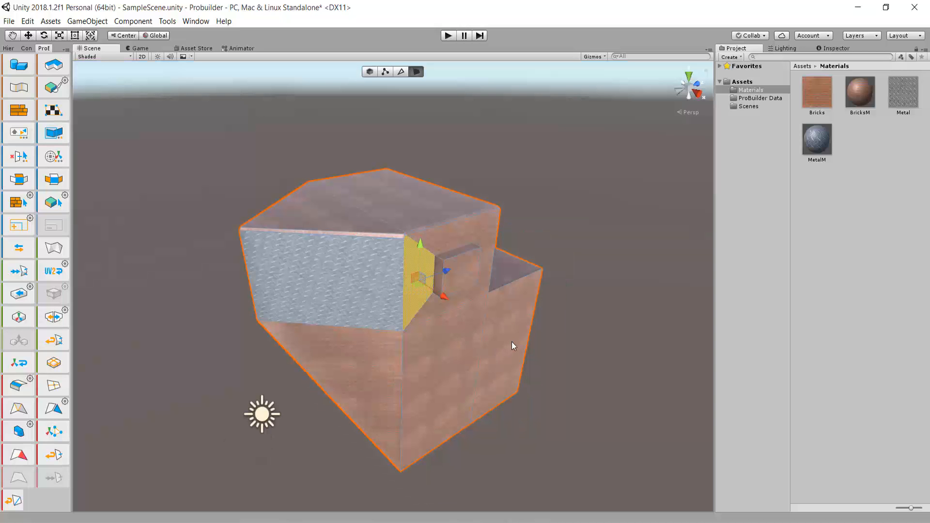